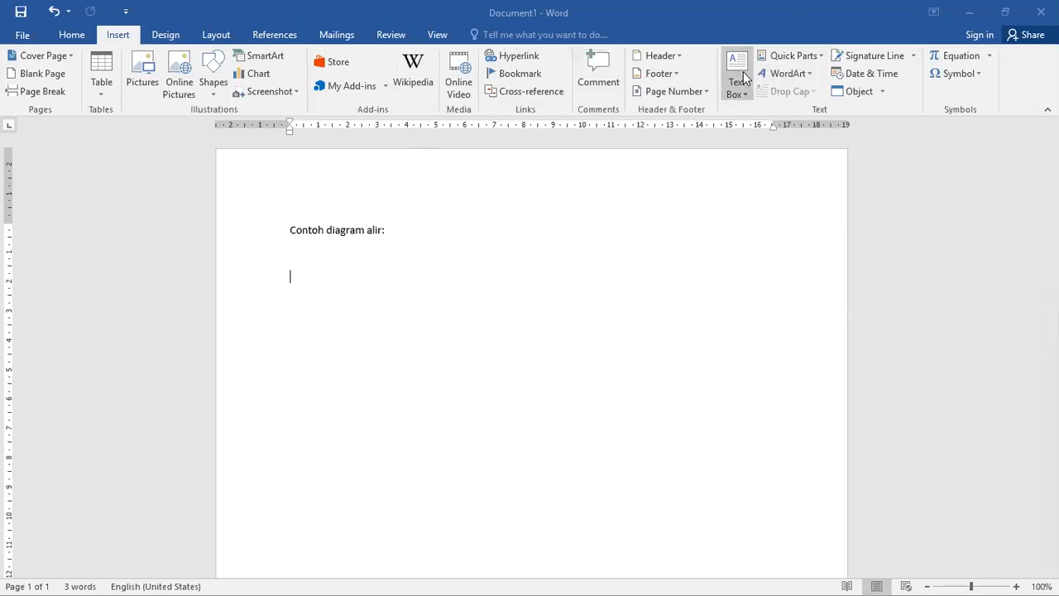
pyautogui.click(217, 97)
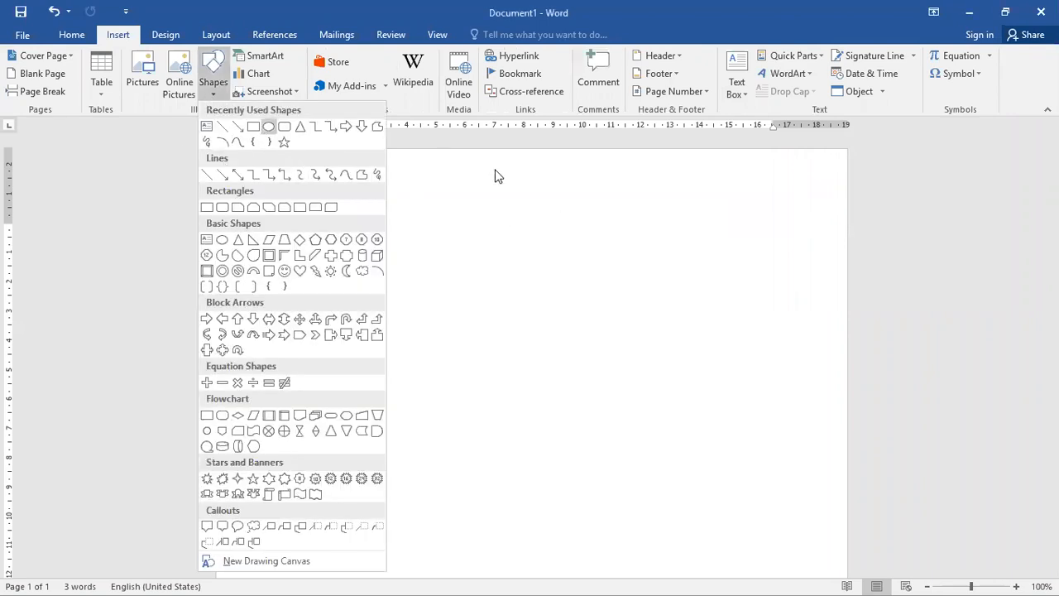
pyautogui.click(78, 146)
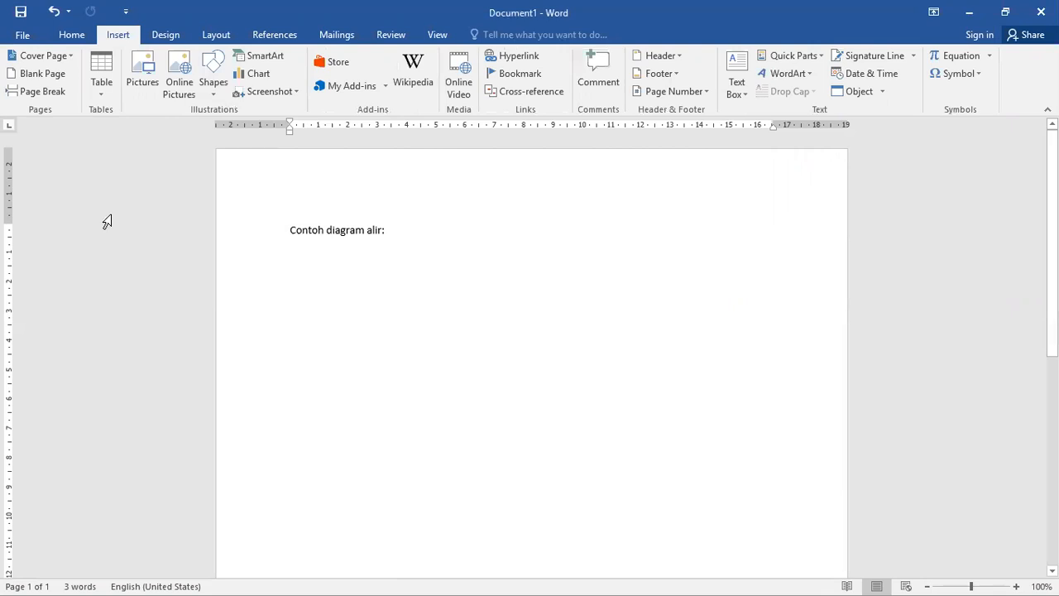
pyautogui.click(63, 35)
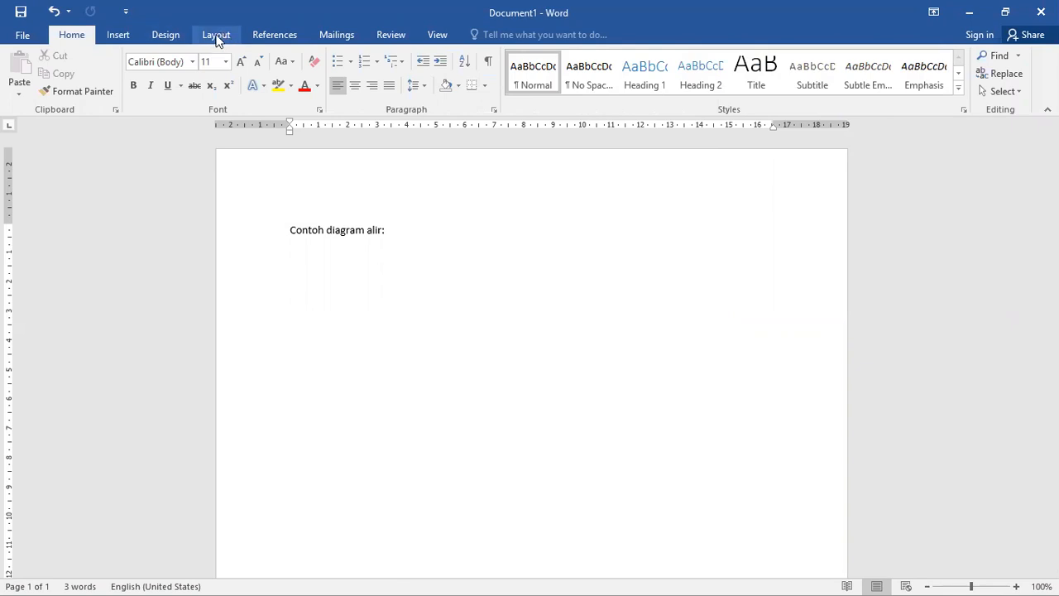
# - Set the document's paper size to A4 (21 cm x 29,7 cm)
pyautogui.click(218, 36)
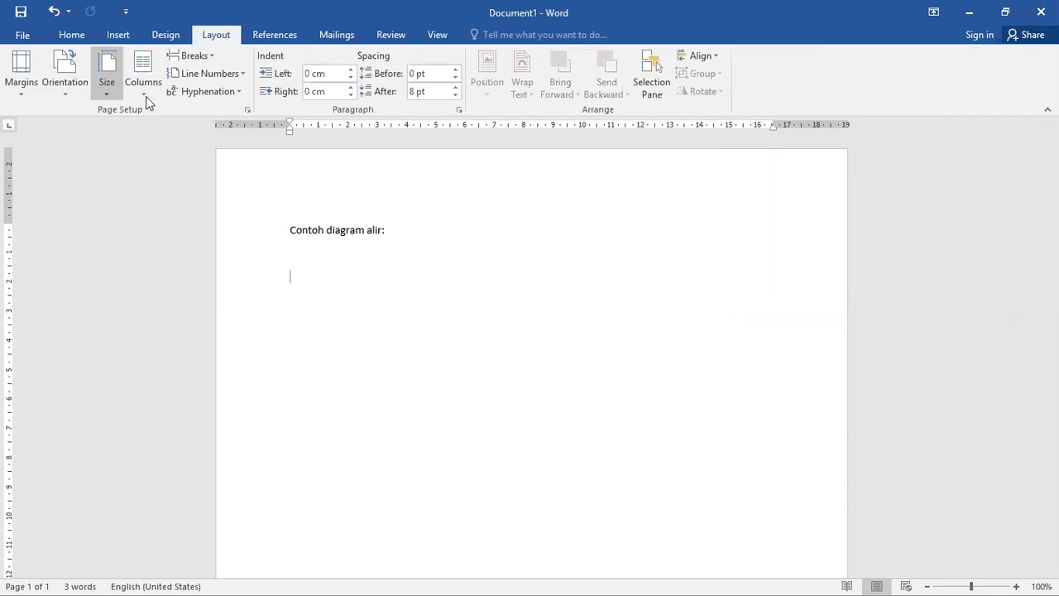
pyautogui.click(108, 92)
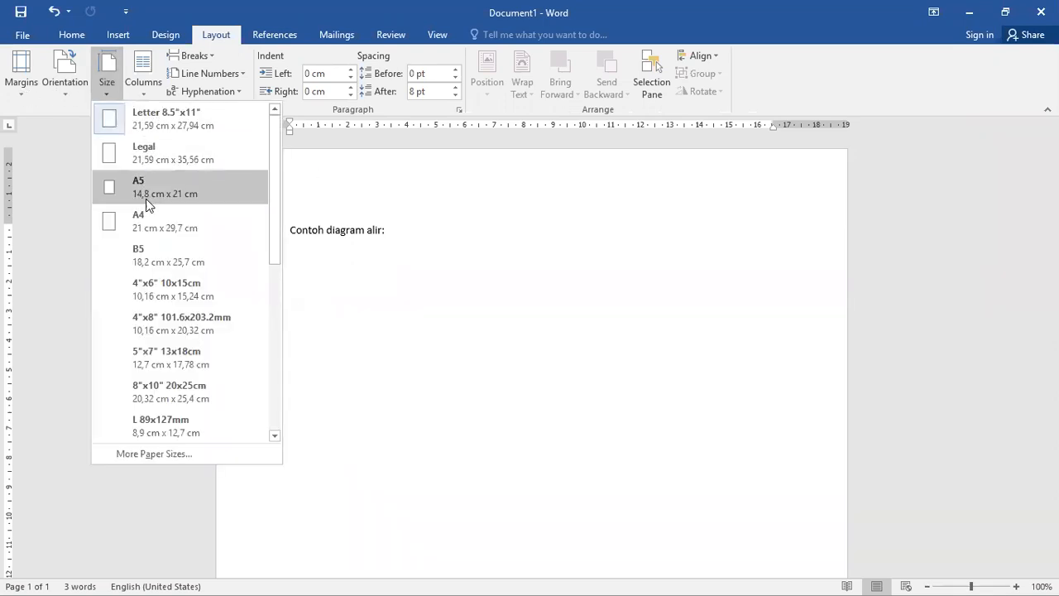
pyautogui.click(147, 216)
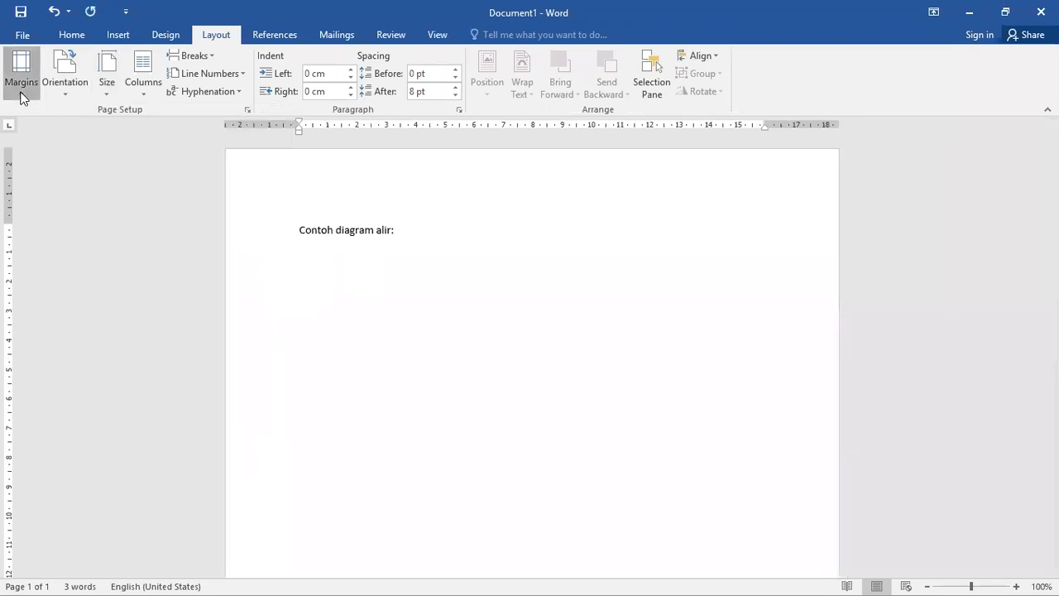
# - Set custom page margins for the whole document: top 3 cm, left 4 cm, bottom 4 cm and right 3 cm
pyautogui.click(21, 91)
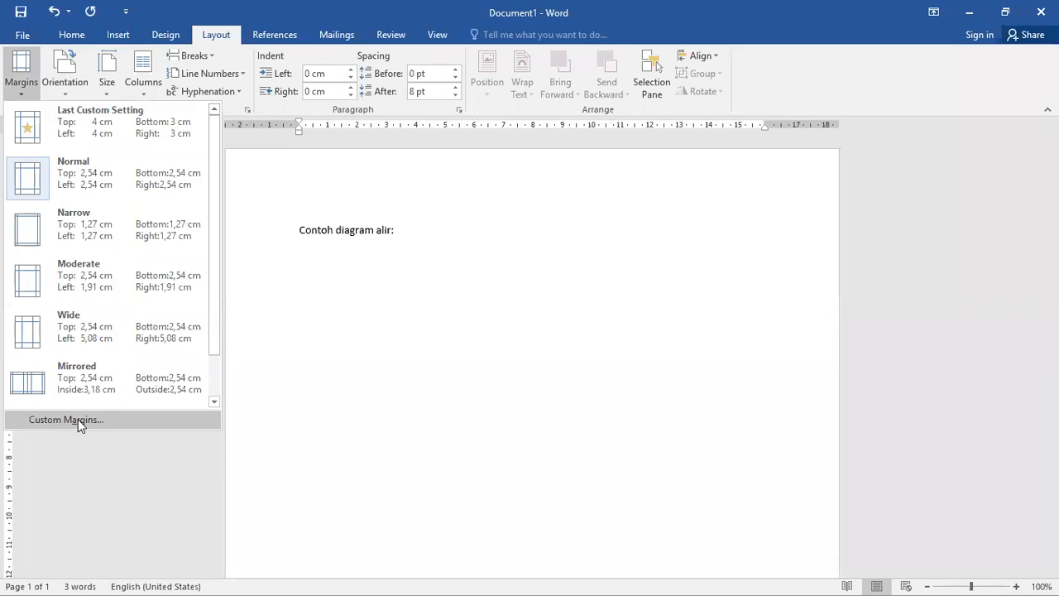
pyautogui.click(78, 418)
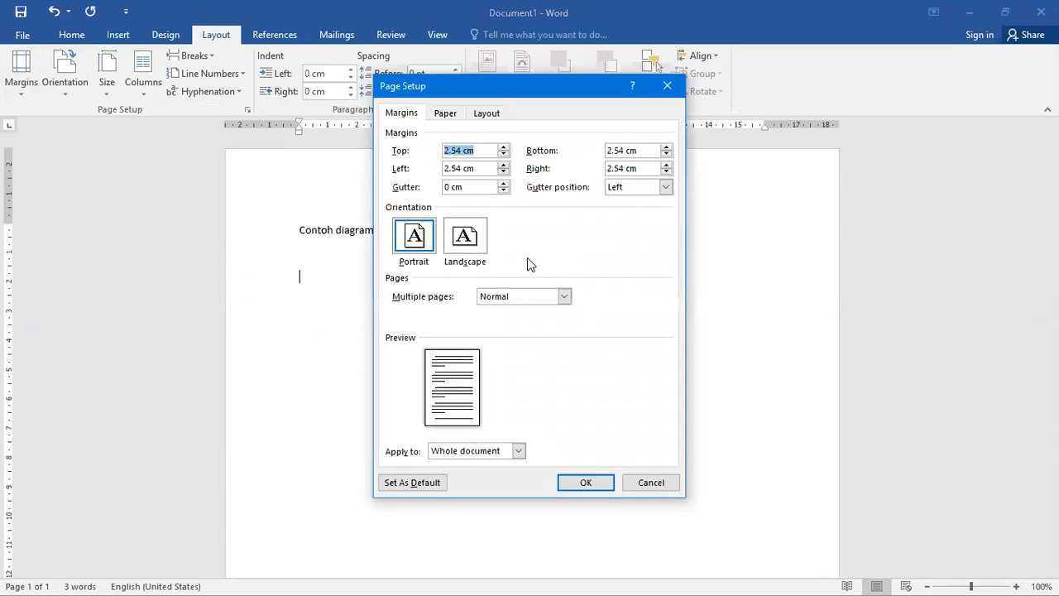
pyautogui.click(461, 150)
pyautogui.doubleClick(441, 150)
pyautogui.write('3')
pyautogui.click(462, 168)
pyautogui.moveTo(461, 168); pyautogui.dragTo(439, 169)
pyautogui.write('4')
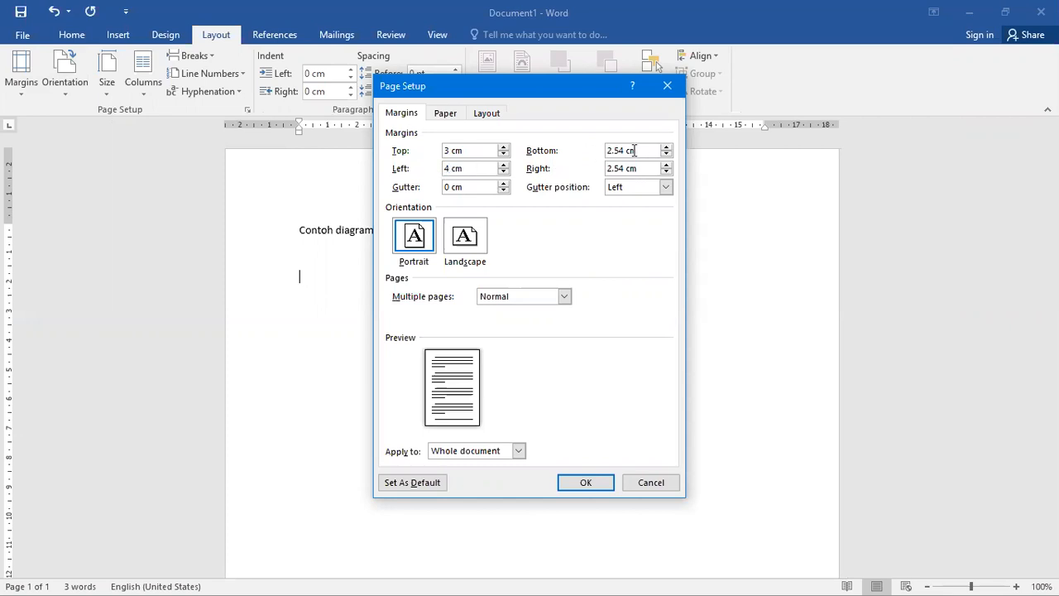
pyautogui.moveTo(626, 150); pyautogui.dragTo(588, 150)
pyautogui.write('4')
pyautogui.moveTo(625, 168); pyautogui.dragTo(598, 172)
pyautogui.write('3')
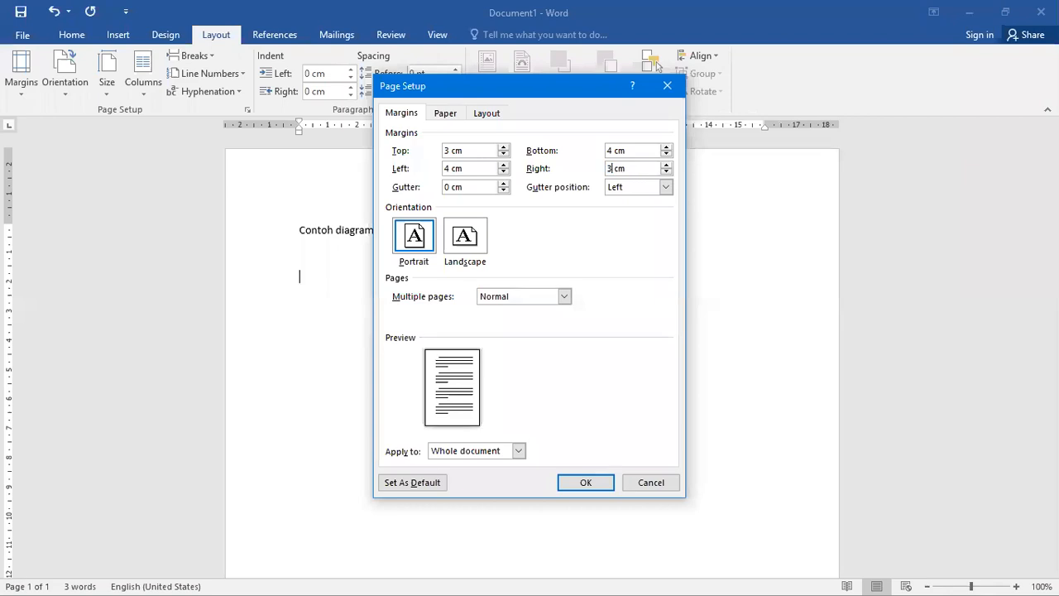
pyautogui.click(584, 486)
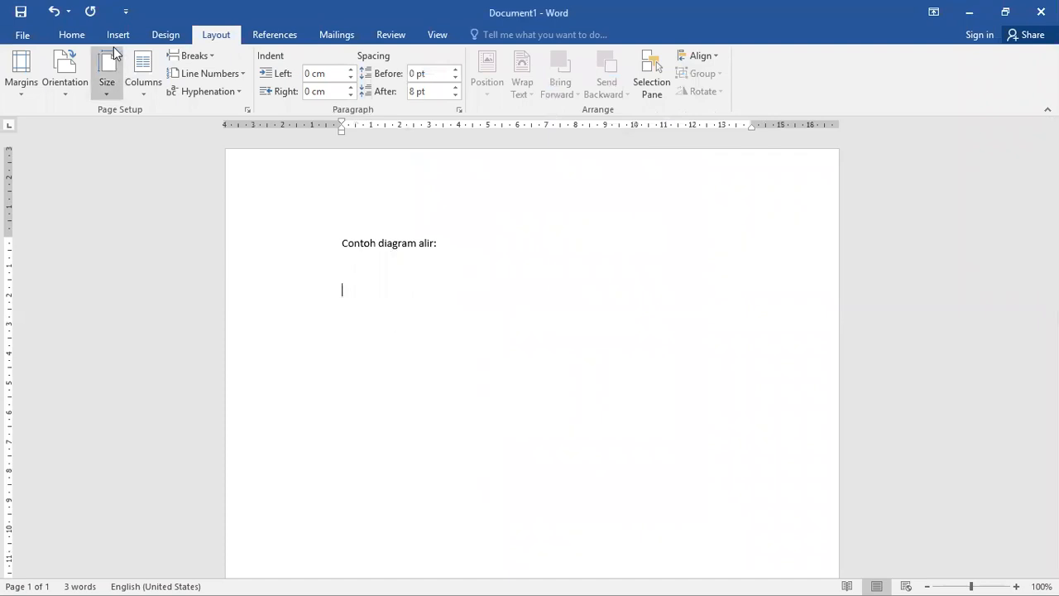
# - Draw a text box about 5.7 cm wide and 1.1 cm high below the "Contoh diagram alir:" line, containing "Batang jagung"
pyautogui.click(72, 36)
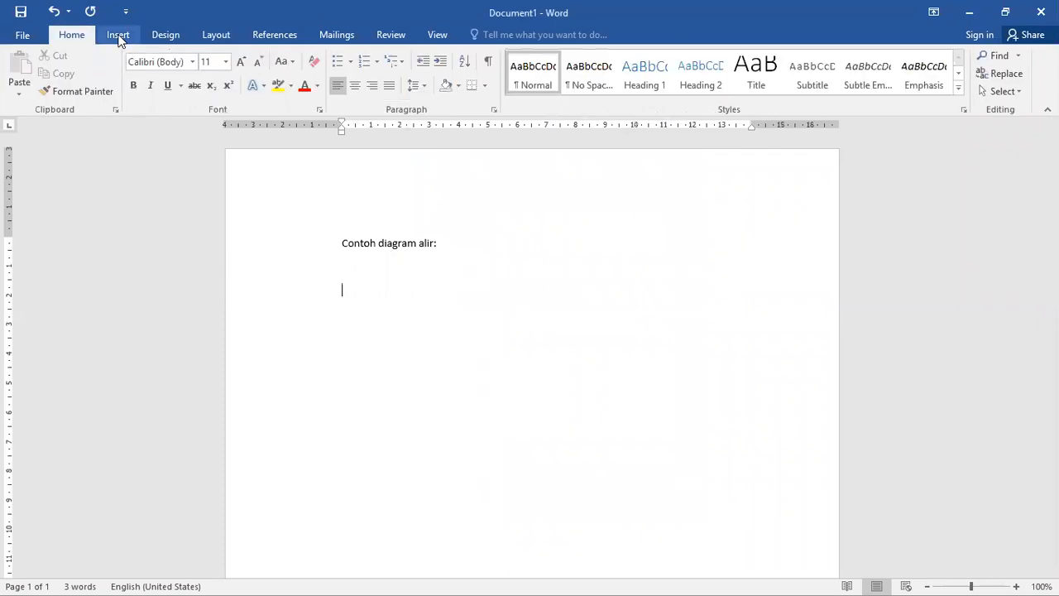
pyautogui.click(119, 37)
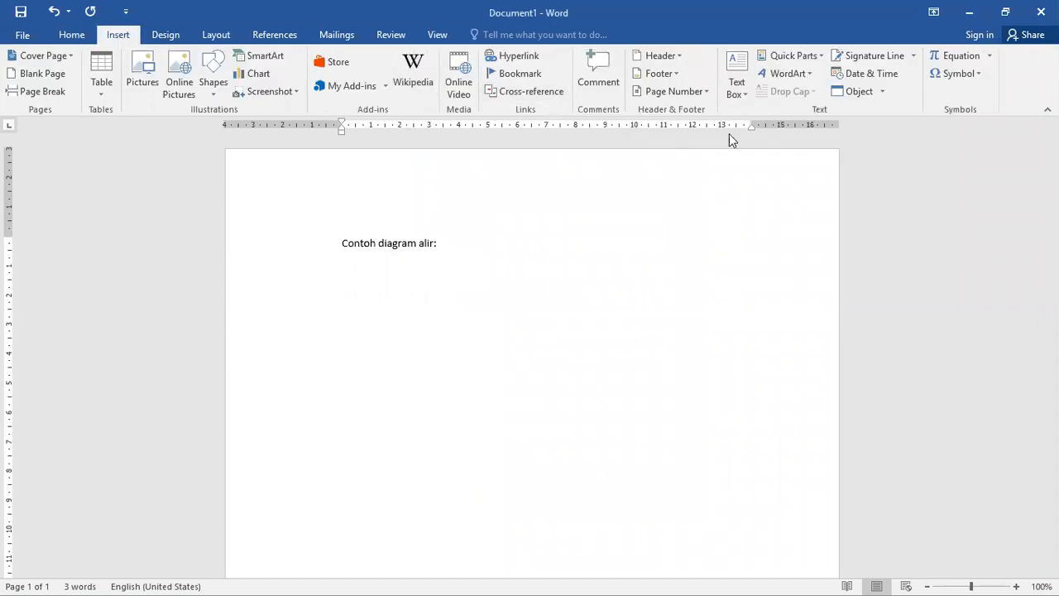
pyautogui.click(740, 85)
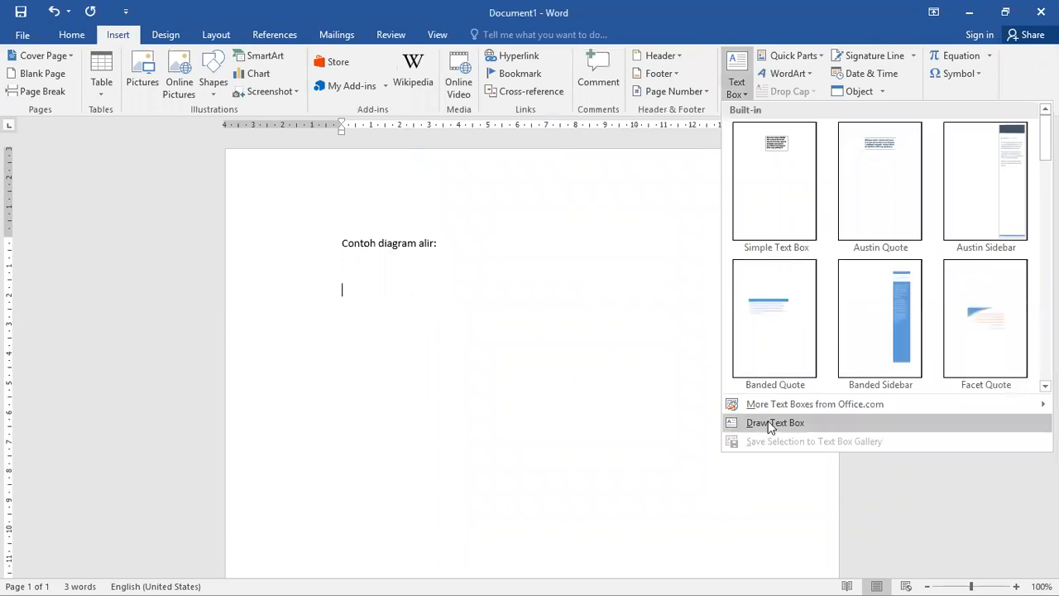
pyautogui.click(769, 423)
pyautogui.moveTo(422, 279)
pyautogui.mouseDown()
pyautogui.moveTo(477, 315)
pyautogui.moveTo(591, 313)
pyautogui.mouseUp()
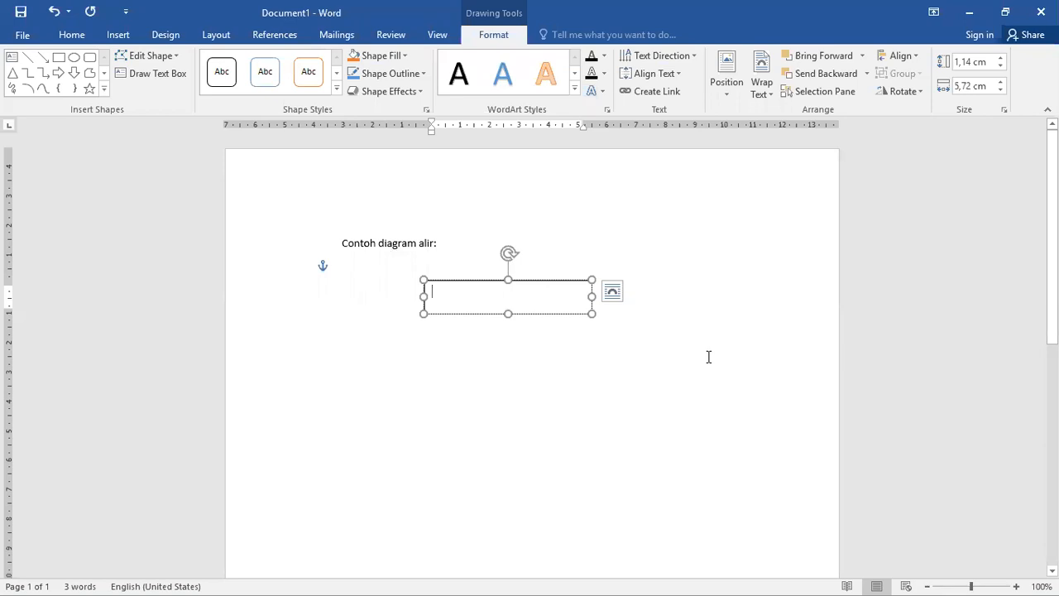
pyautogui.write('Batang ja')
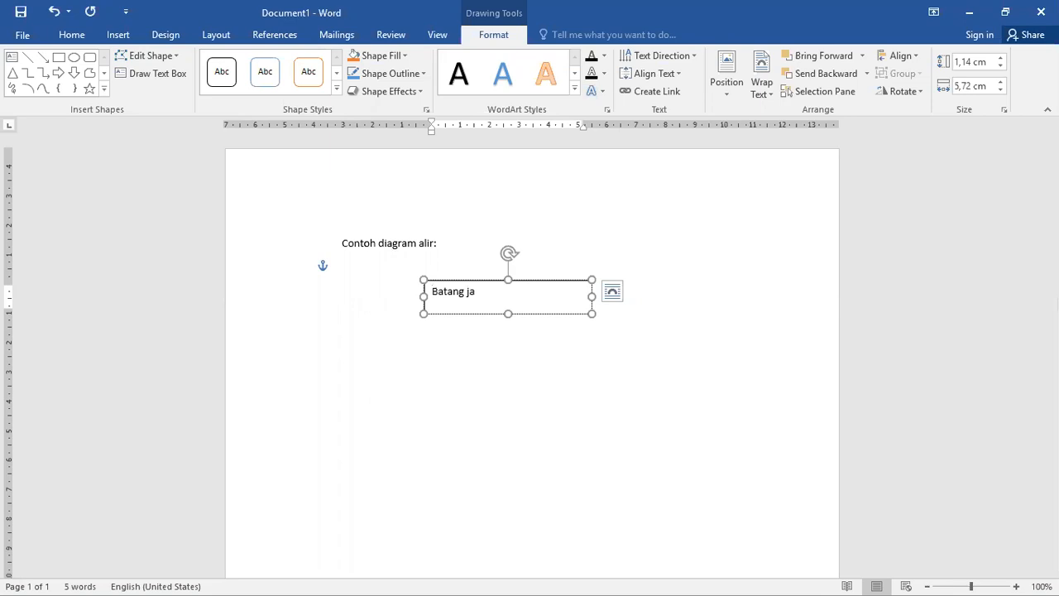
pyautogui.write('gung')
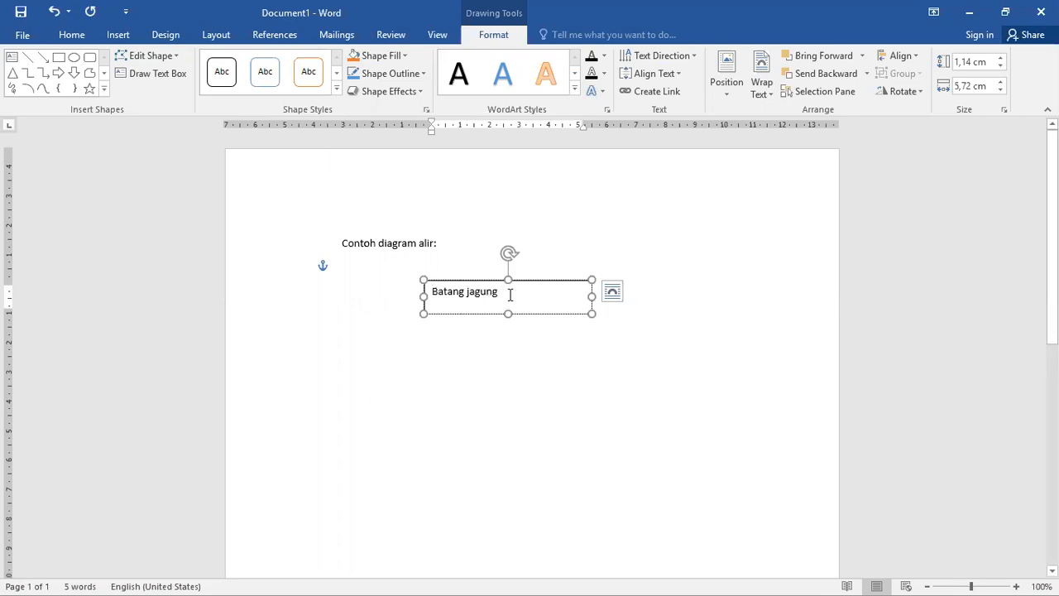
# - Replace the text box's content with "Singkong" and shrink the box to about 2.8 cm wide and 1 cm high
pyautogui.moveTo(510, 294); pyautogui.dragTo(432, 294)
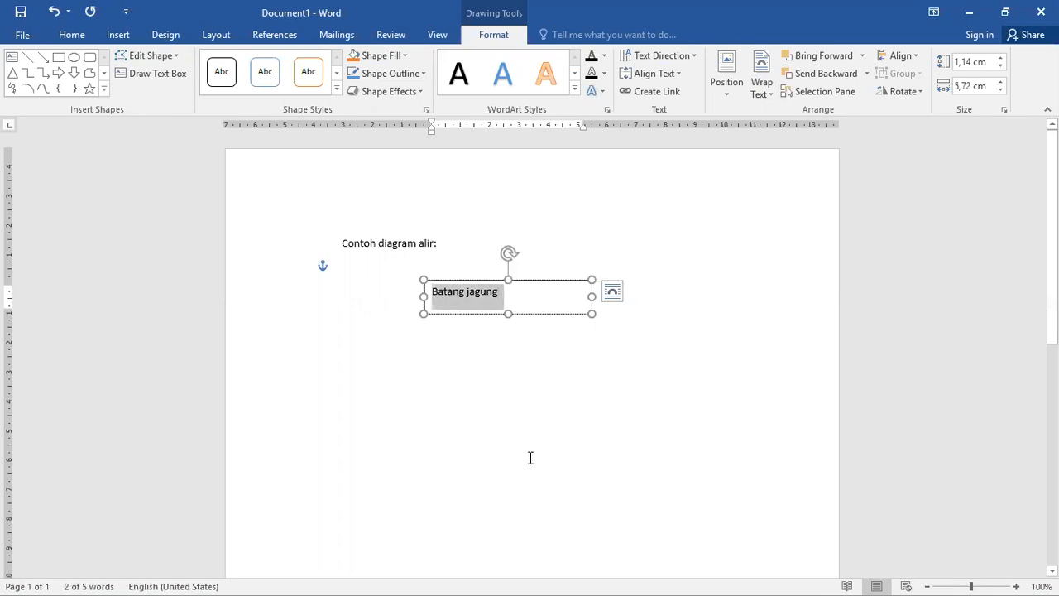
pyautogui.write('Singkong')
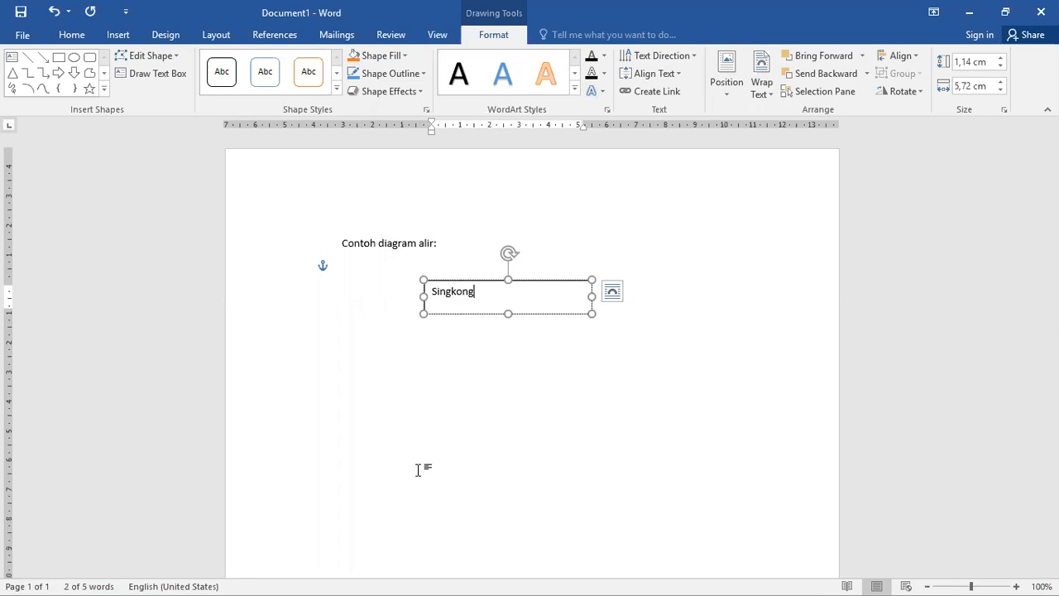
pyautogui.click(424, 296)
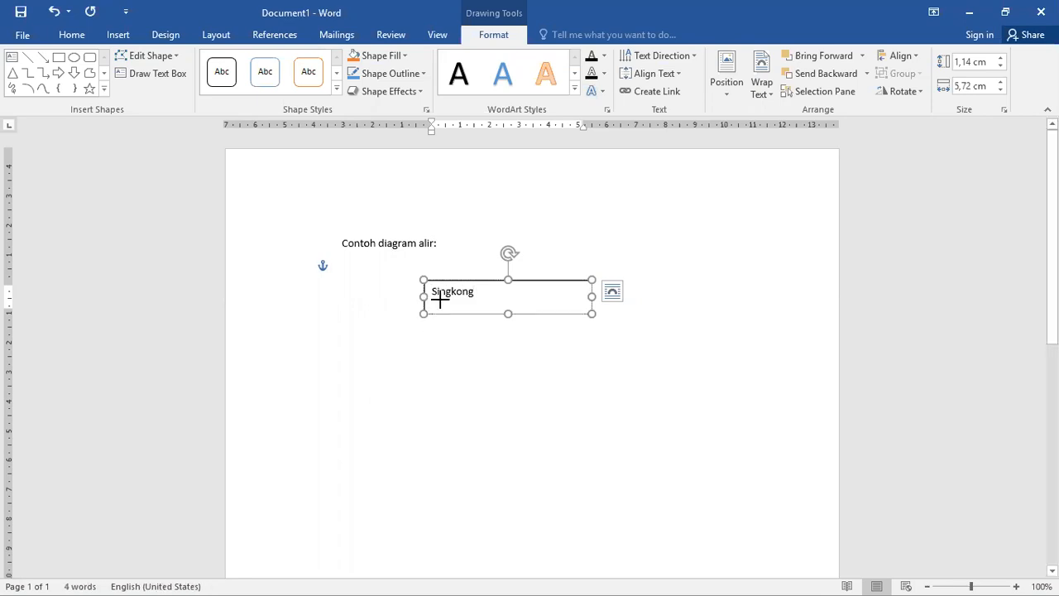
pyautogui.moveTo(469, 301); pyautogui.dragTo(506, 301)
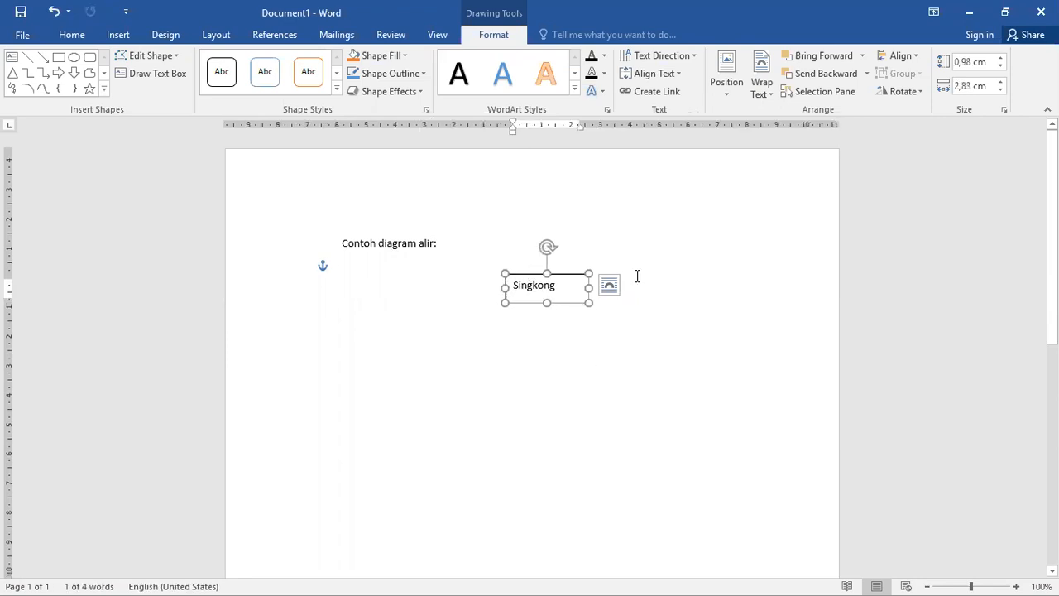
pyautogui.click(612, 319)
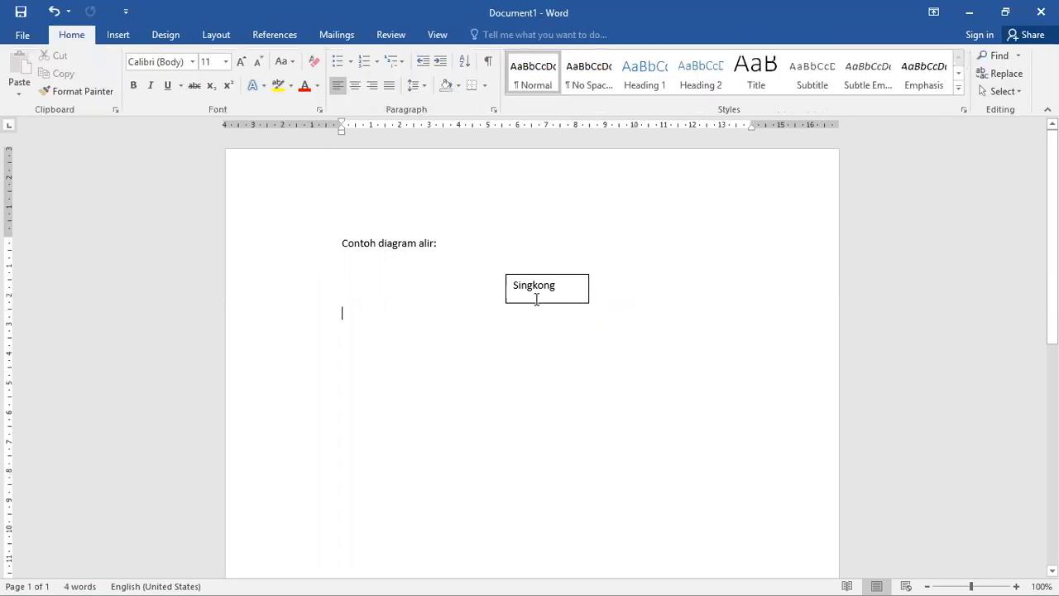
pyautogui.click(118, 35)
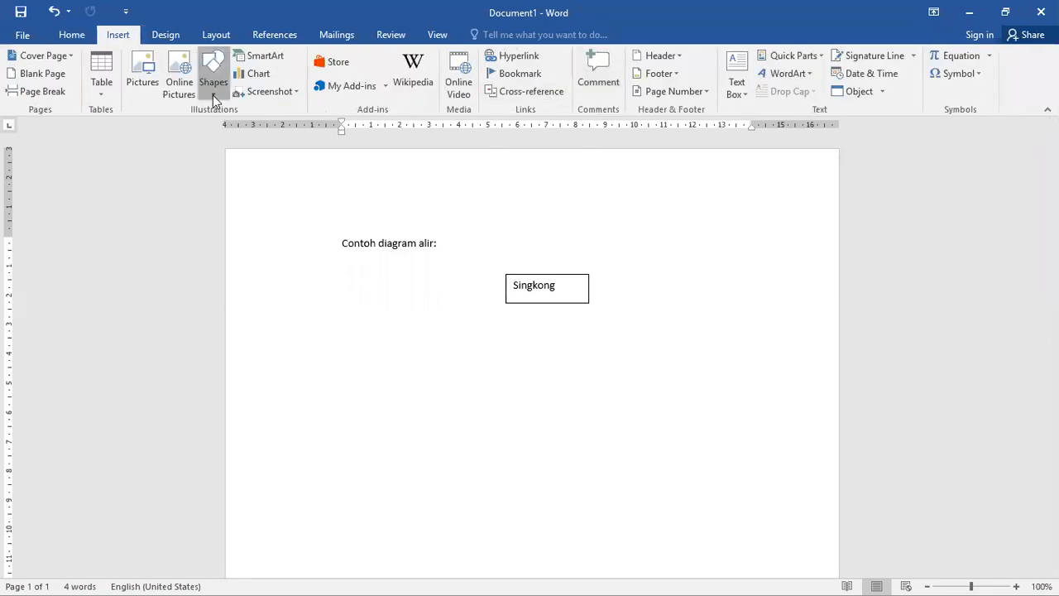
pyautogui.click(213, 94)
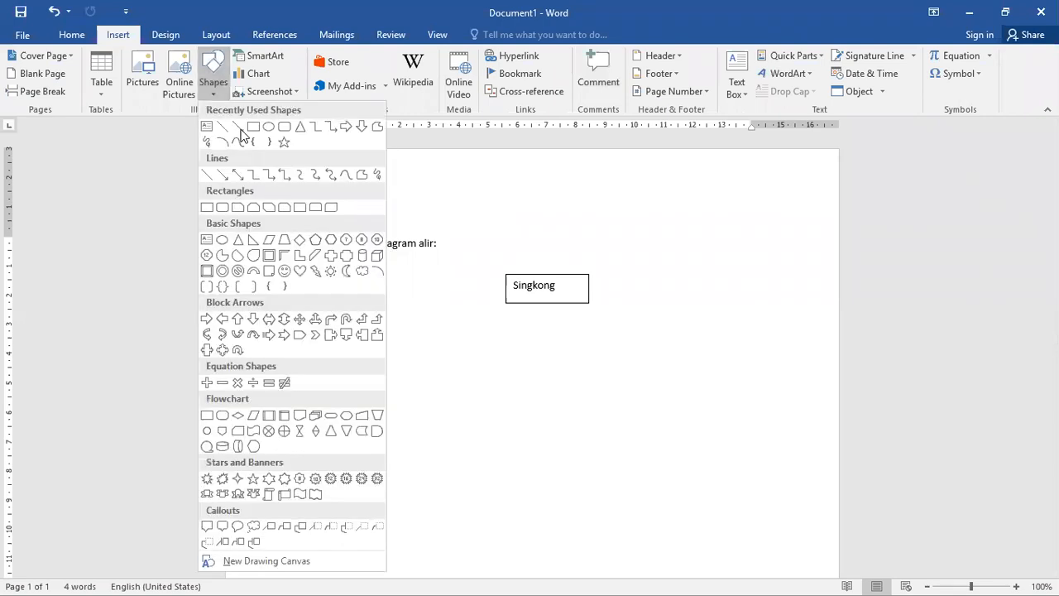
pyautogui.click(237, 126)
pyautogui.moveTo(542, 324); pyautogui.dragTo(544, 329)
pyautogui.click(233, 78)
pyautogui.moveTo(543, 326)
pyautogui.mouseDown()
pyautogui.moveTo(540, 354)
pyautogui.moveTo(541, 323)
pyautogui.mouseUp()
pyautogui.press('Delete')
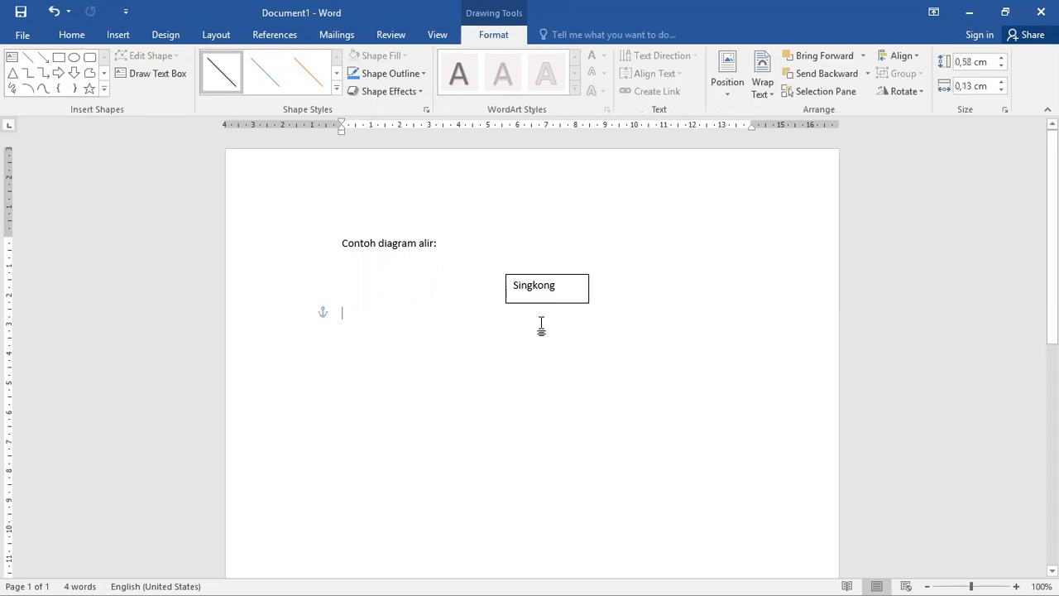
# - Draw a downward arrow about 0.7 cm long from the bottom edge of the "Singkong" box and give it the black line style
pyautogui.click(118, 36)
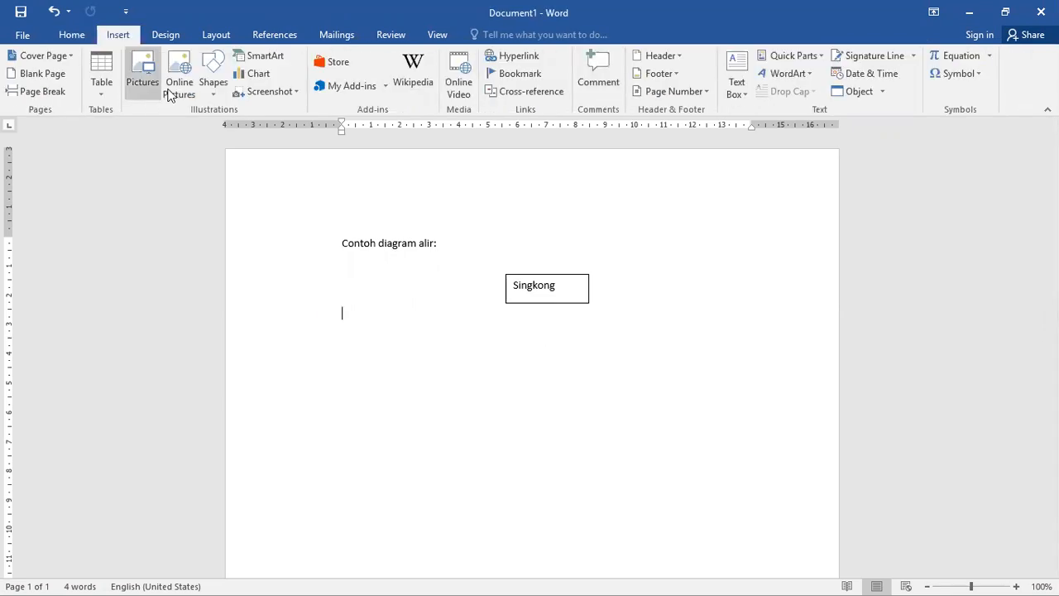
pyautogui.click(213, 93)
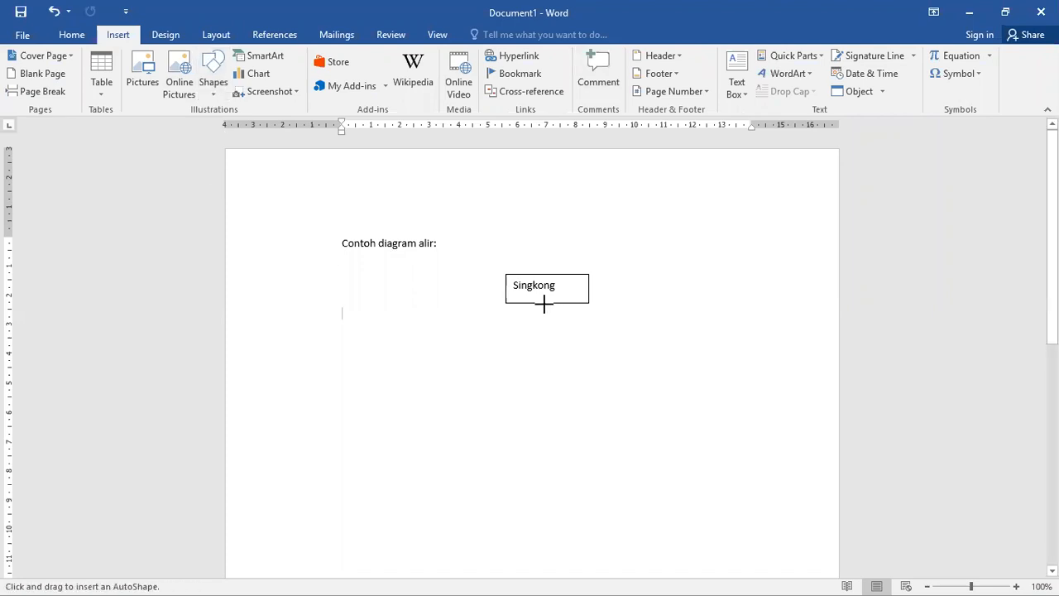
pyautogui.moveTo(545, 305); pyautogui.dragTo(545, 325)
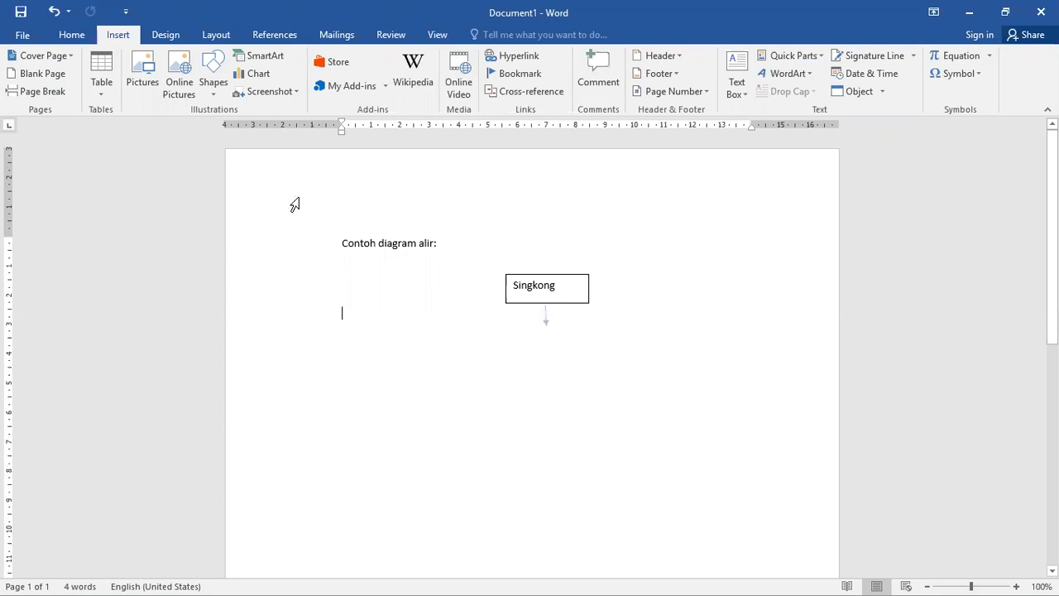
pyautogui.click(234, 71)
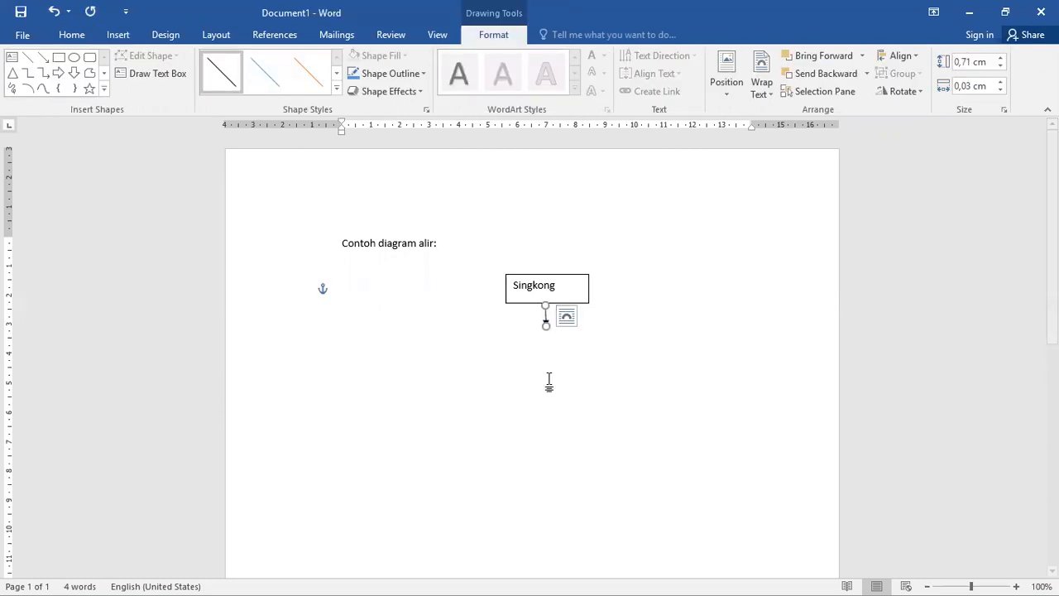
pyautogui.click(648, 382)
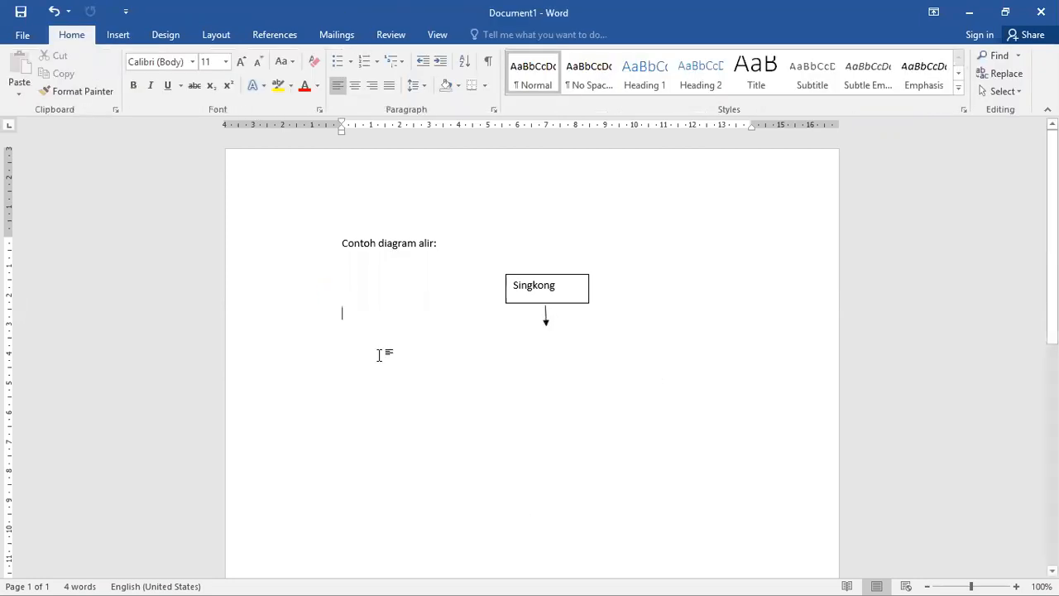
# - Center the word "Singkong" horizontally within its text box
pyautogui.click(521, 290)
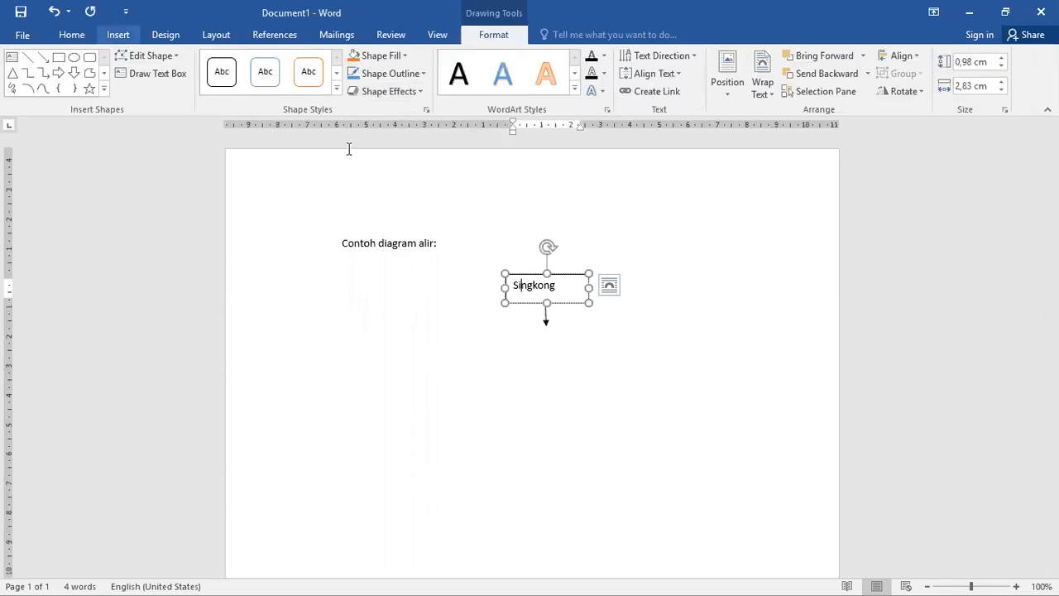
pyautogui.click(354, 86)
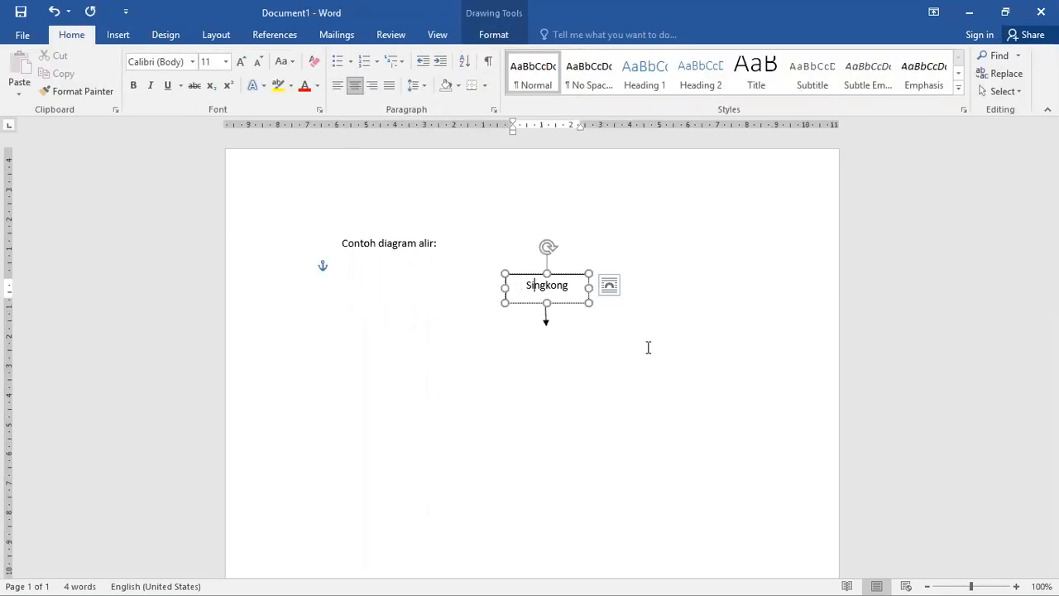
pyautogui.click(538, 264)
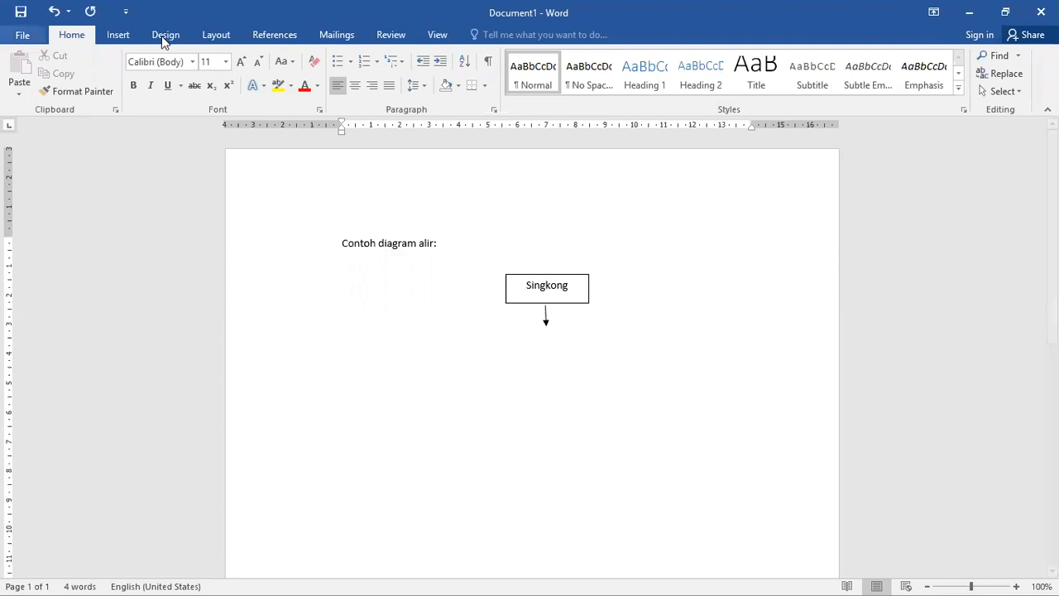
pyautogui.scroll(-1, 678, 101)
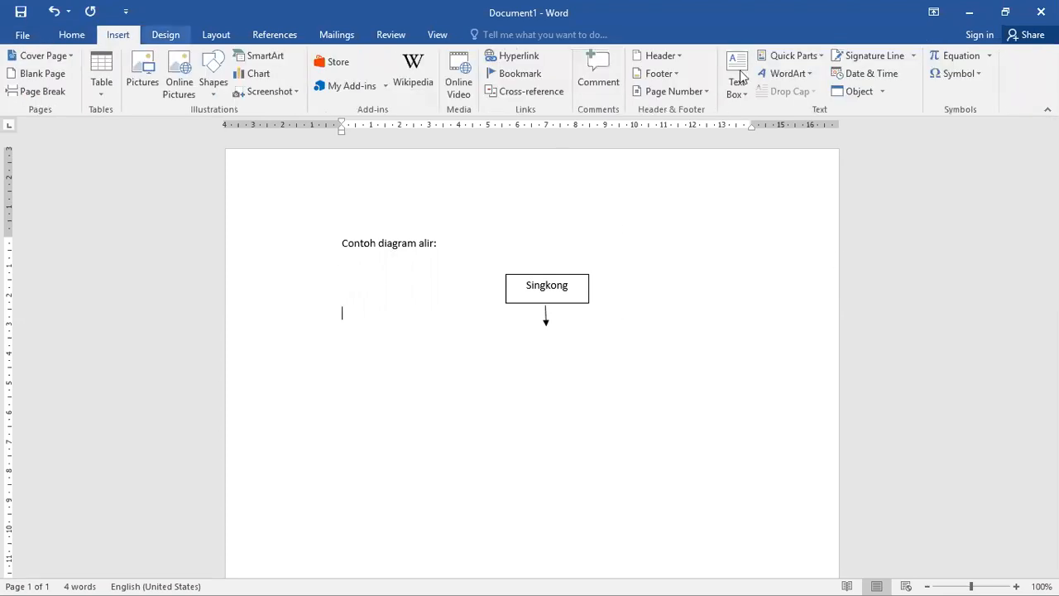
pyautogui.click(740, 70)
pyautogui.click(553, 383)
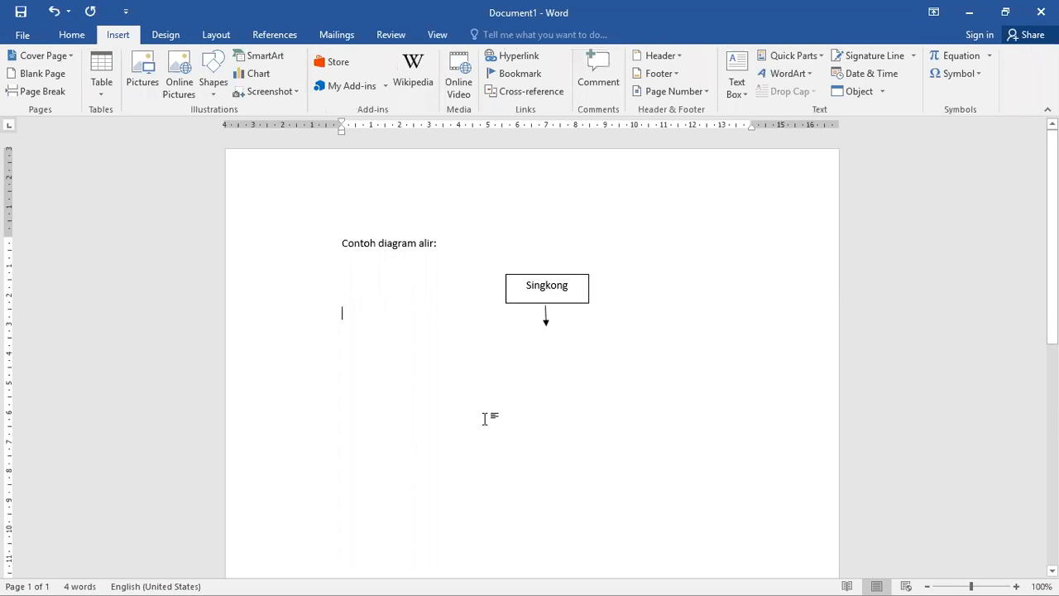
# - Duplicate the "Singkong" box together with its arrow three times, stacking the copies directly below each other in one vertical chain
pyautogui.click(552, 276)
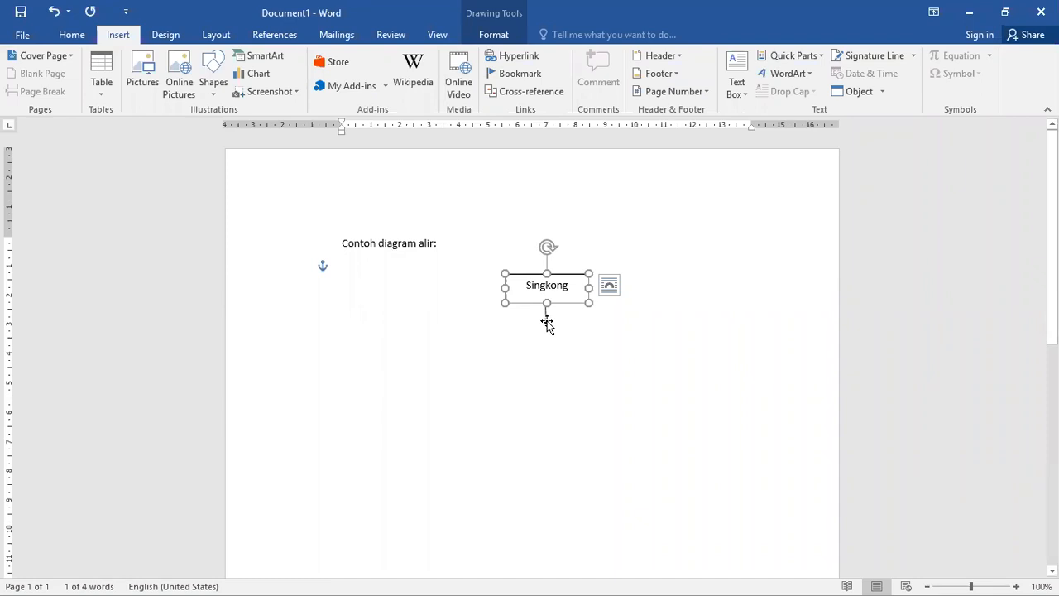
pyautogui.click(546, 323)
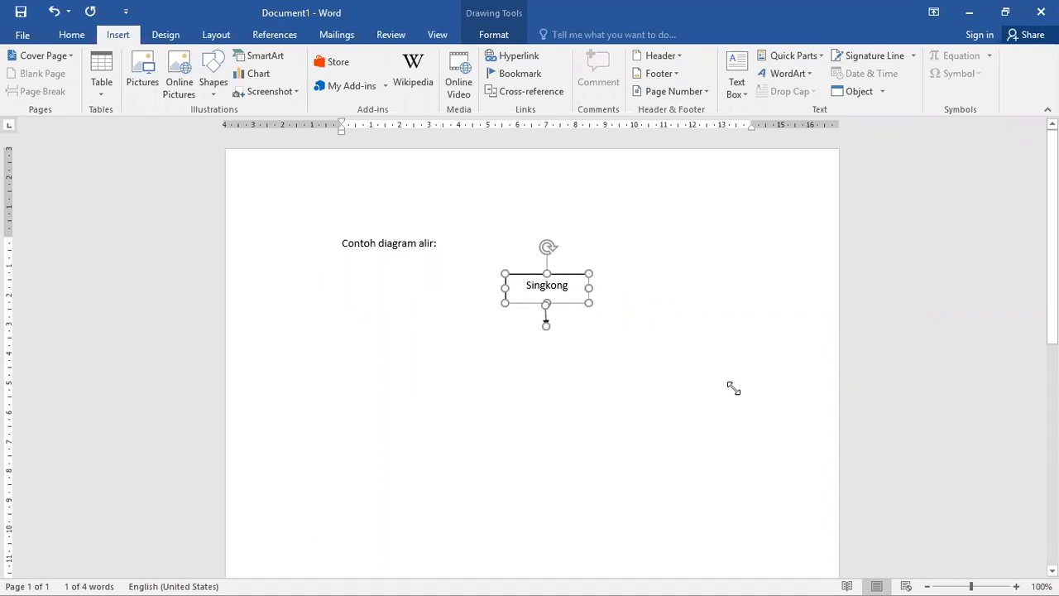
pyautogui.click(806, 387)
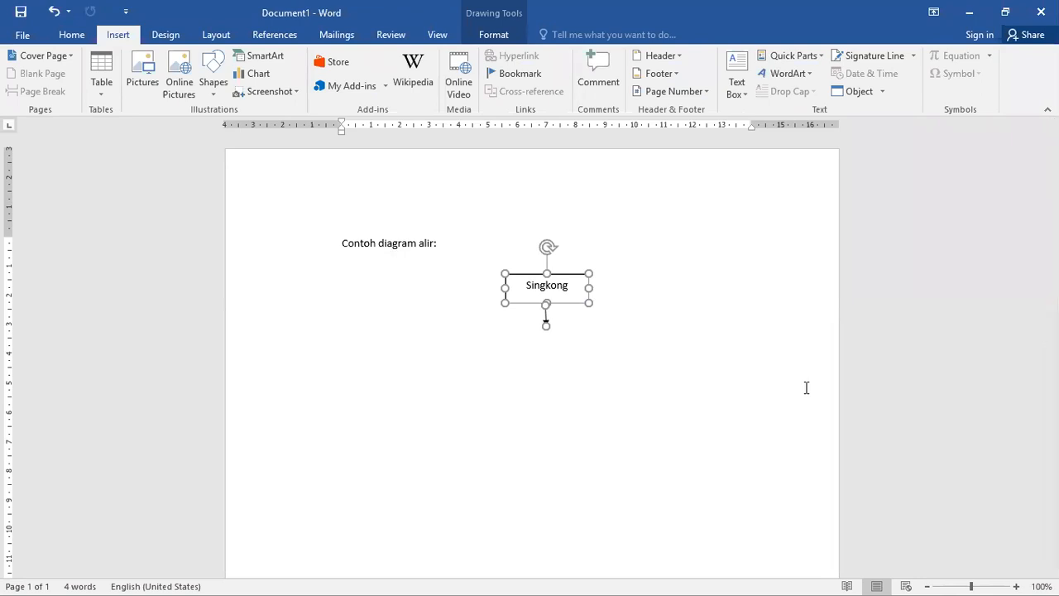
pyautogui.hotkey('ctrl', 'd')
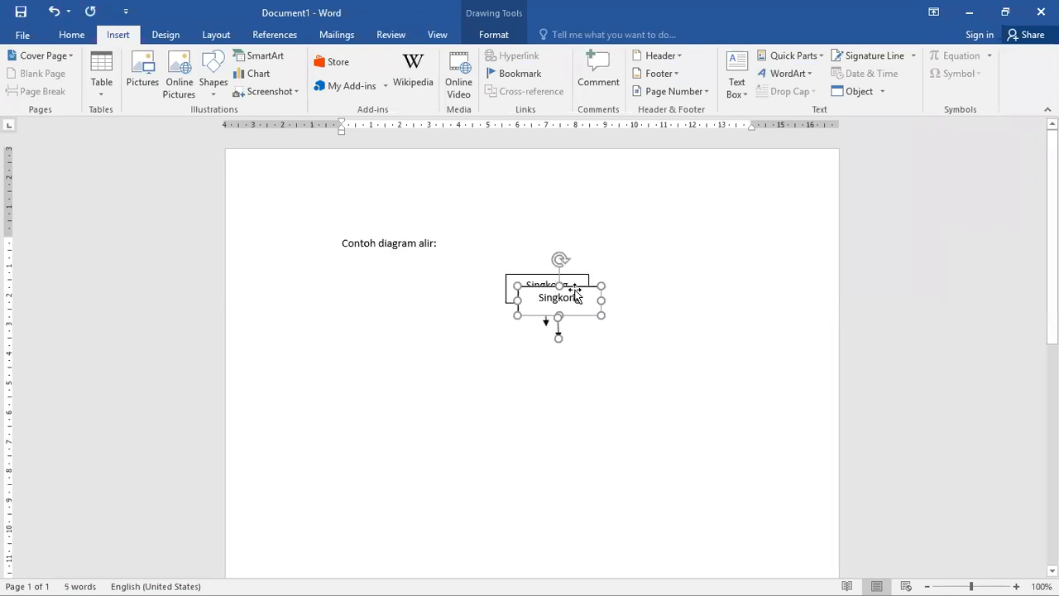
pyautogui.moveTo(565, 310); pyautogui.dragTo(552, 353)
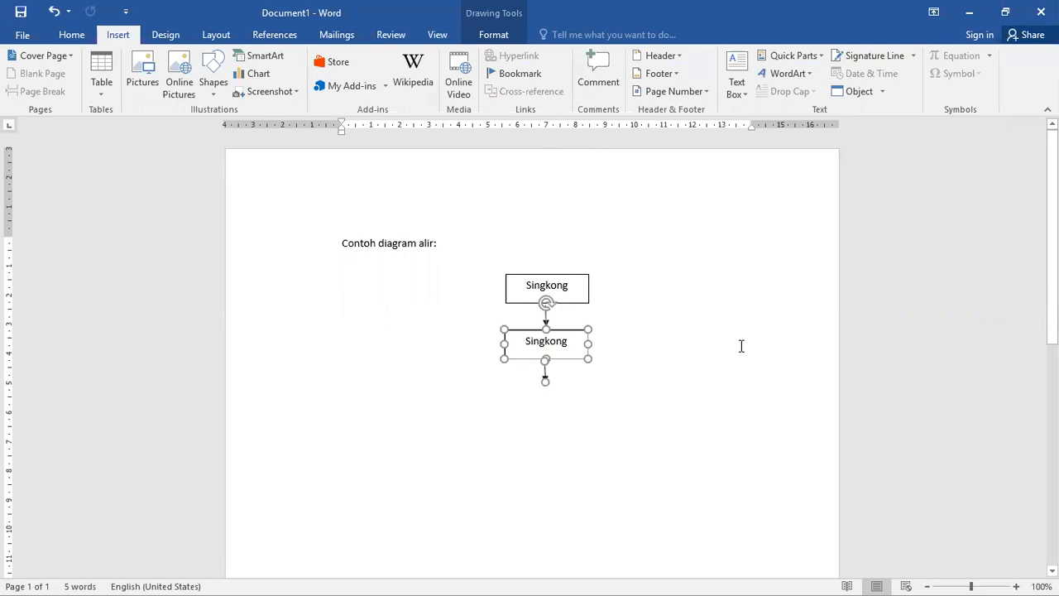
pyautogui.hotkey('ctrl', 'd')
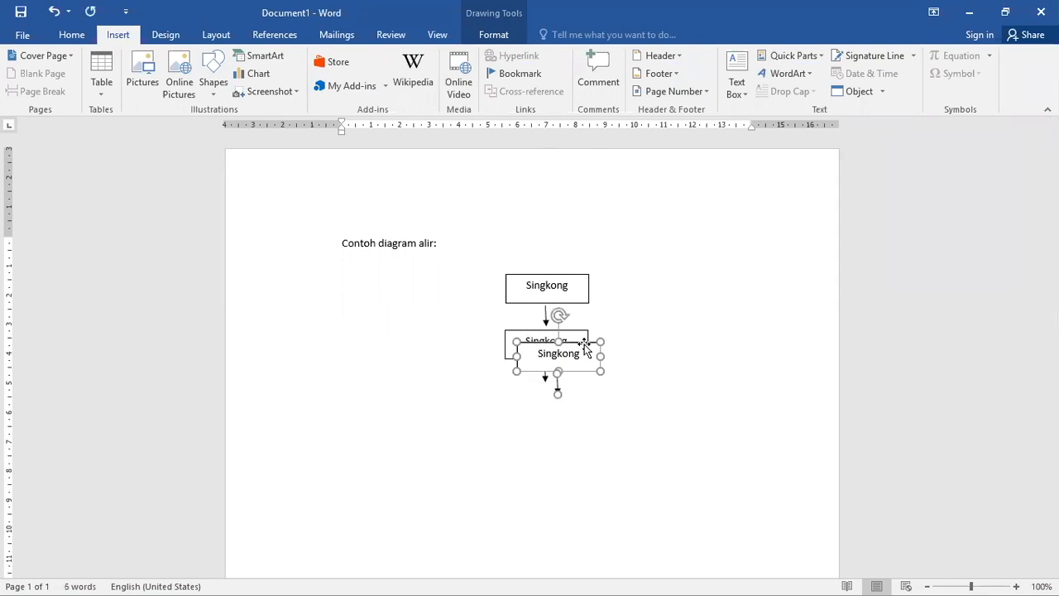
pyautogui.moveTo(584, 345); pyautogui.dragTo(548, 454)
pyautogui.hotkey('ctrl', 'd')
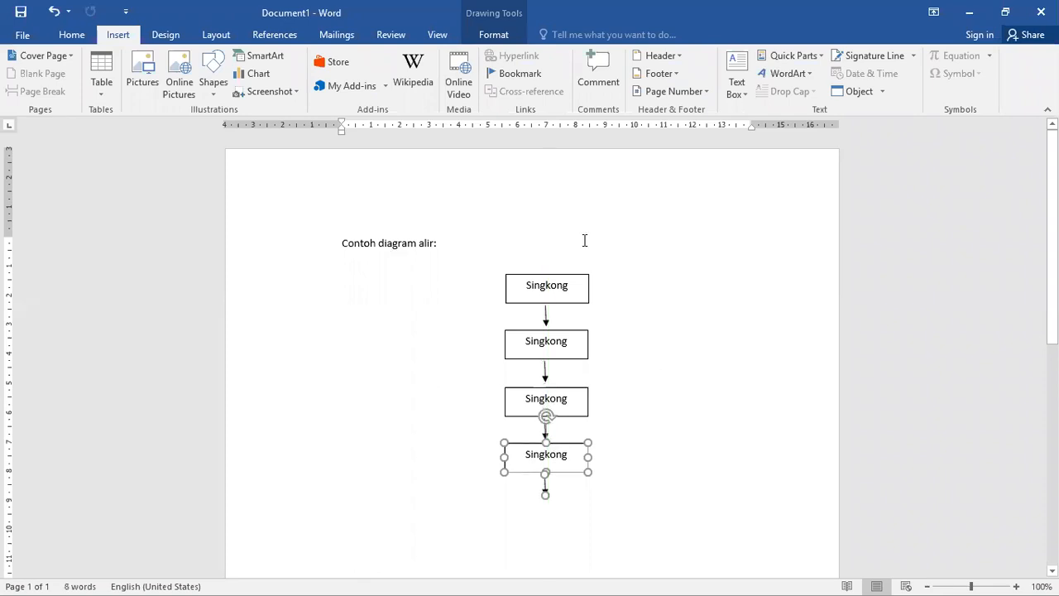
# - Replace the text in the second box of the chain with "Pengupasan"
pyautogui.click(471, 237)
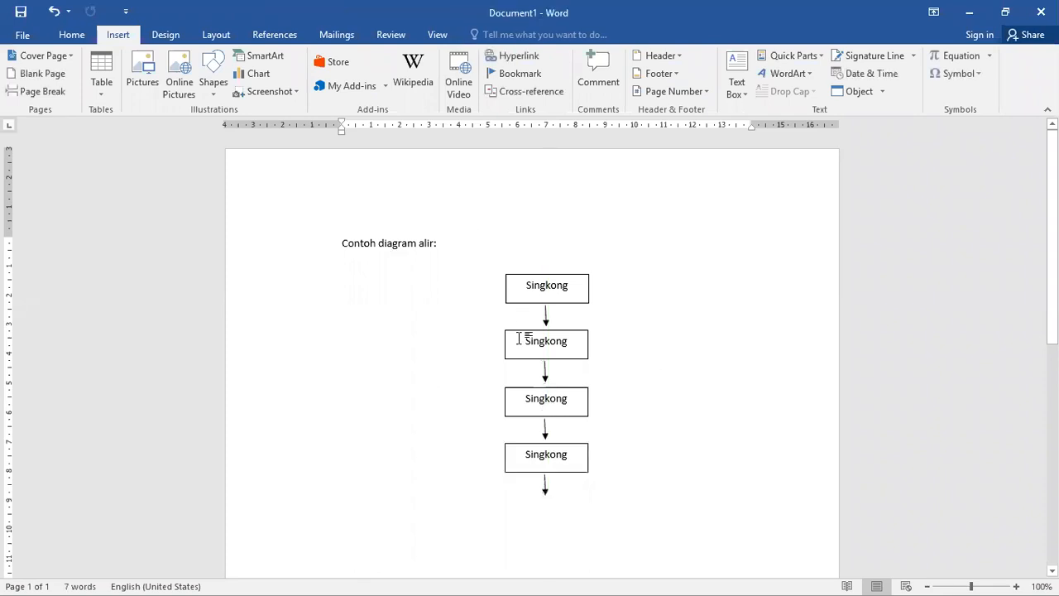
pyautogui.doubleClick(522, 346)
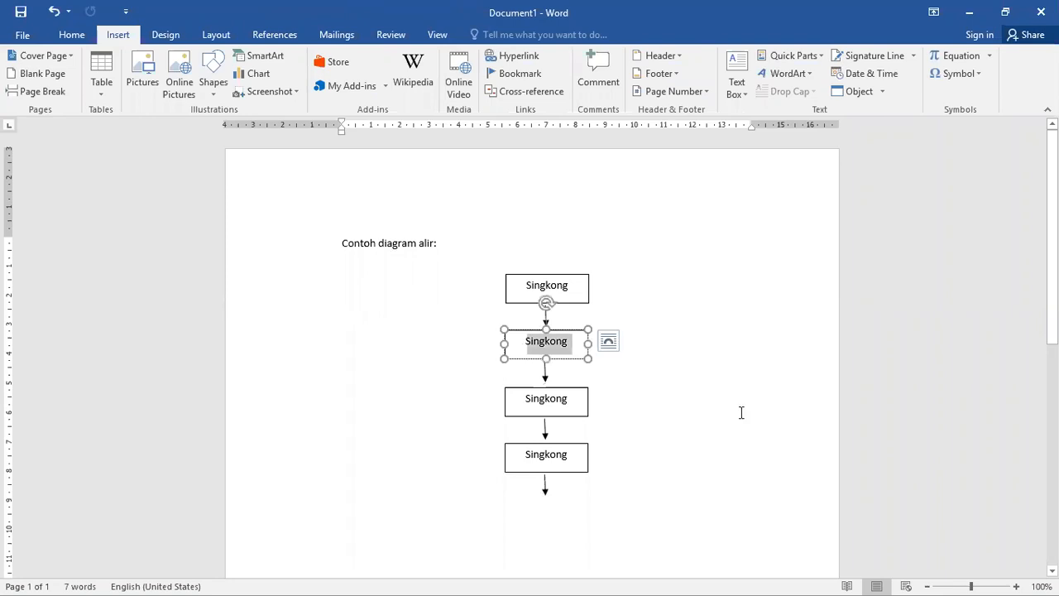
pyautogui.write('Pengupasan')
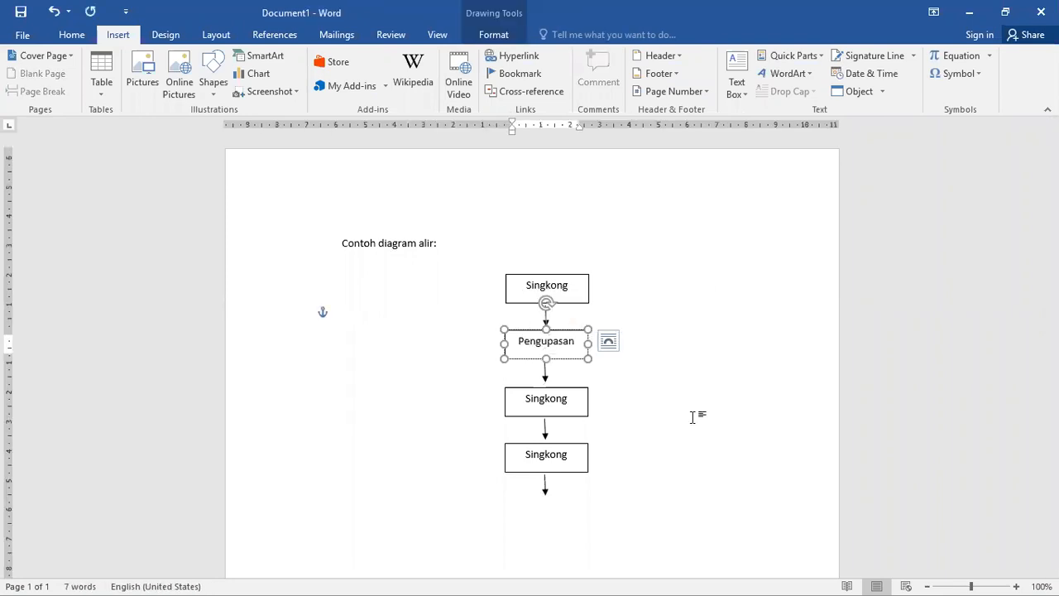
# - Copy the "Pengupasan" box without its arrow, place the copy to its right and change the copy's text to "Kulit"
pyautogui.click(582, 334)
pyautogui.click(579, 333)
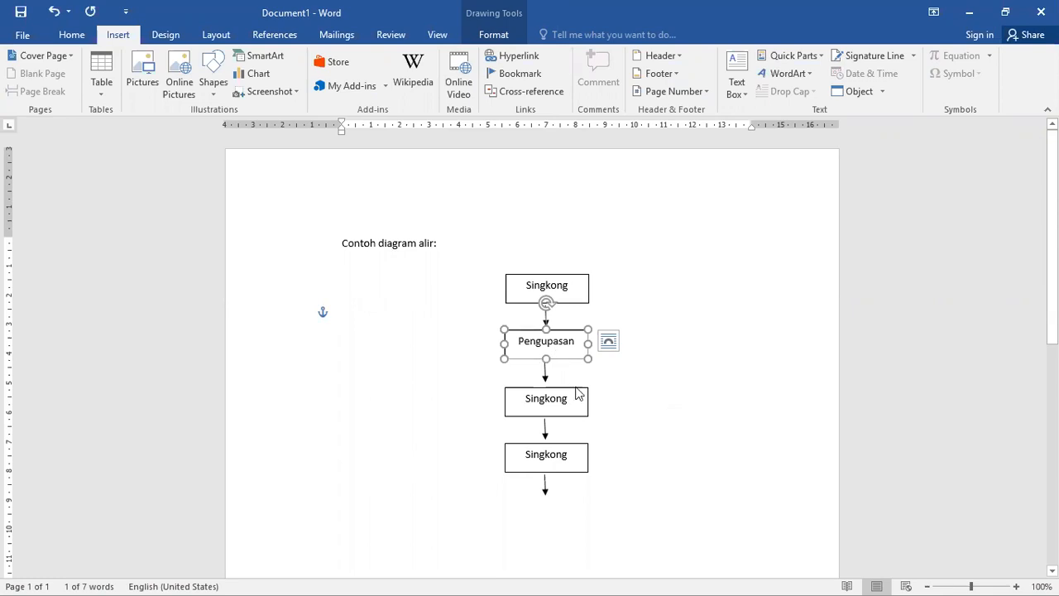
pyautogui.hotkey('ctrl', 'v')
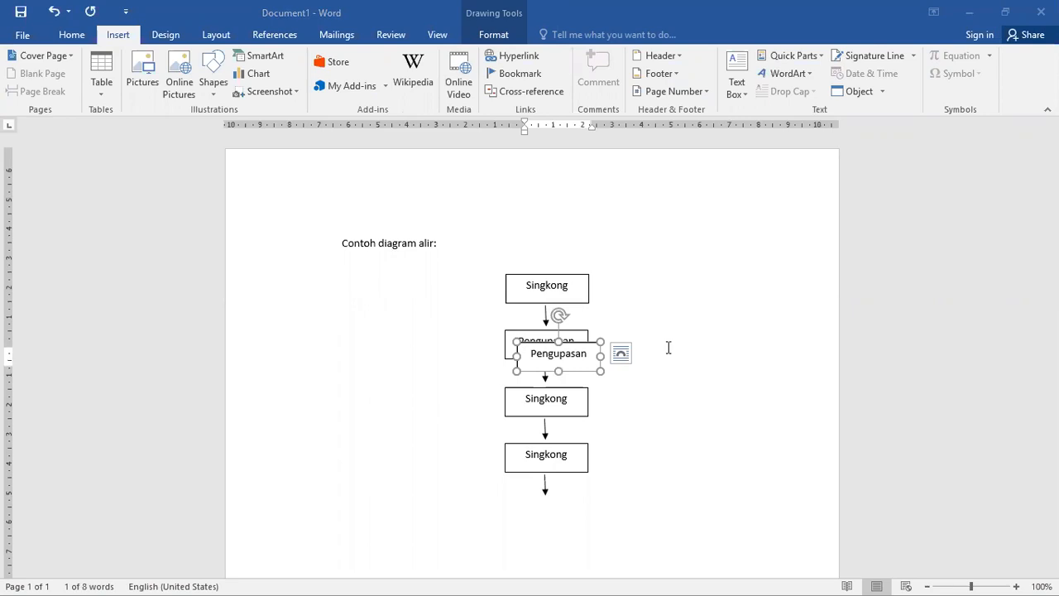
pyautogui.tripleClick(701, 346)
pyautogui.write('Kulit')
# - Replace the text in the third box of the chain with "Pencucian"
pyautogui.click(526, 401)
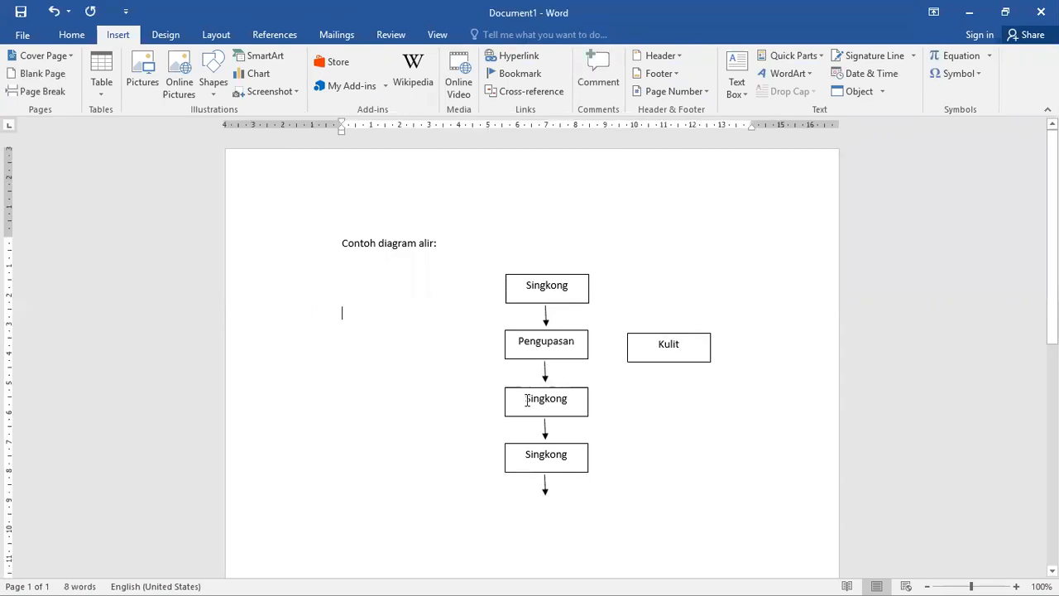
pyautogui.doubleClick(572, 402)
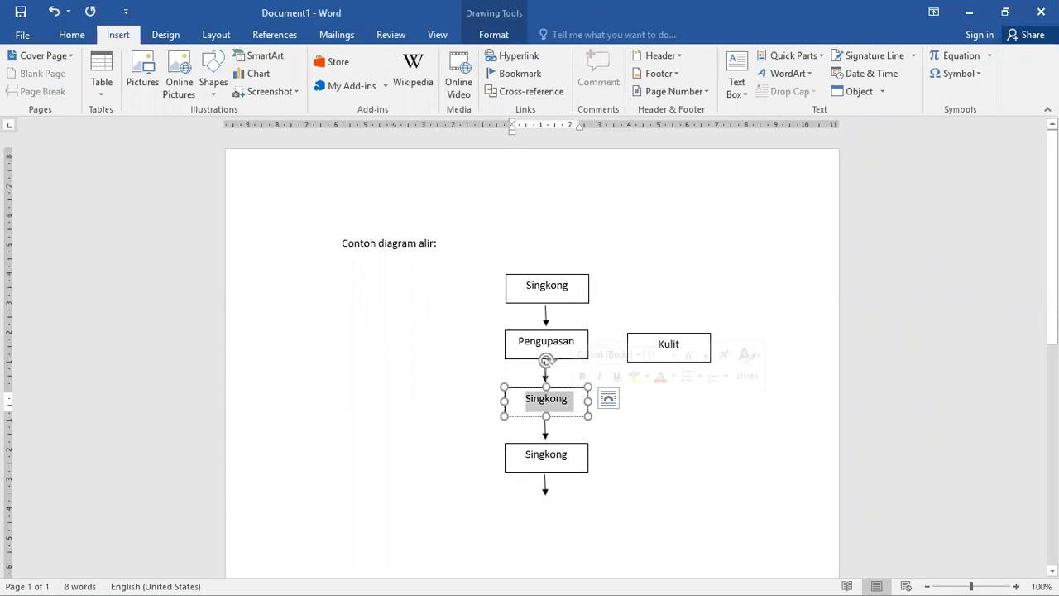
pyautogui.write('Per')
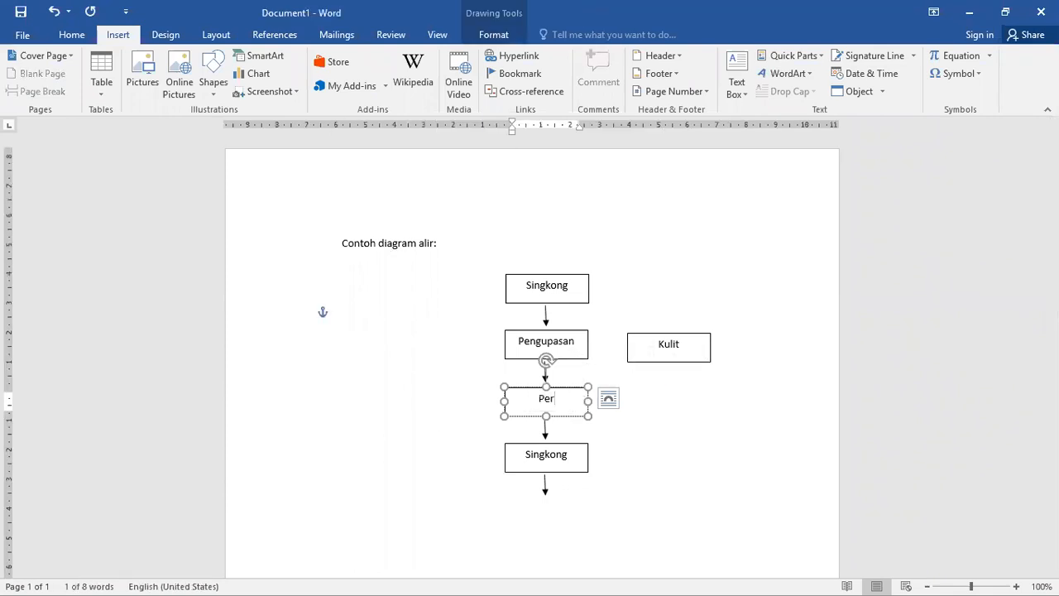
pyautogui.write('enda')
pyautogui.press('BackSpace')
pyautogui.press('BackSpace')
pyautogui.press('BackSpace')
pyautogui.press('BackSpace')
pyautogui.press('BackSpace')
pyautogui.write('ncucian')
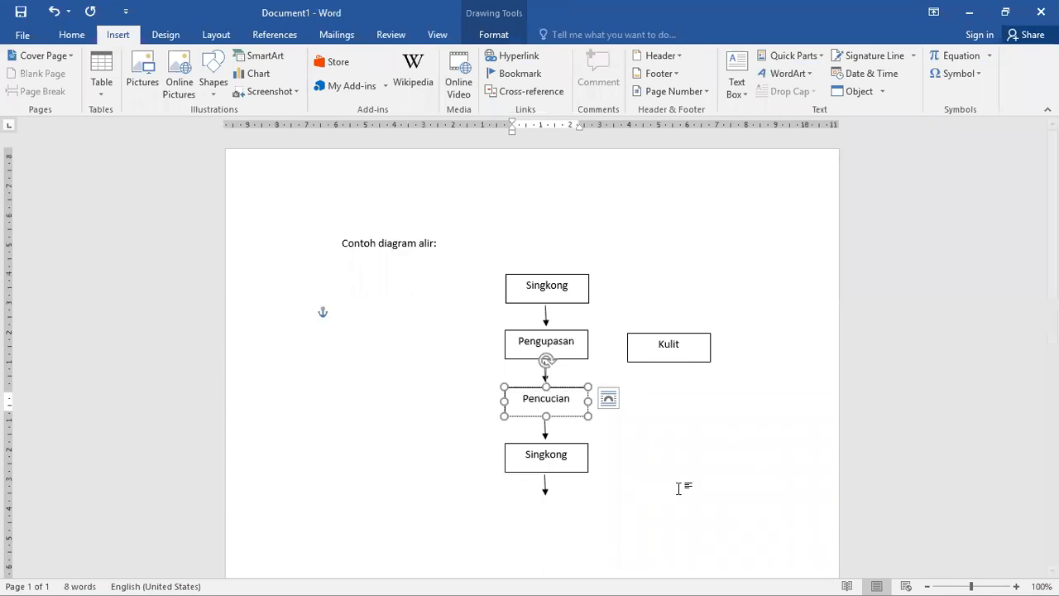
# - Add two more copies of the lowest "Singkong" box with its arrow, continuing the vertical chain downward
pyautogui.scroll(-2, 489, 300)
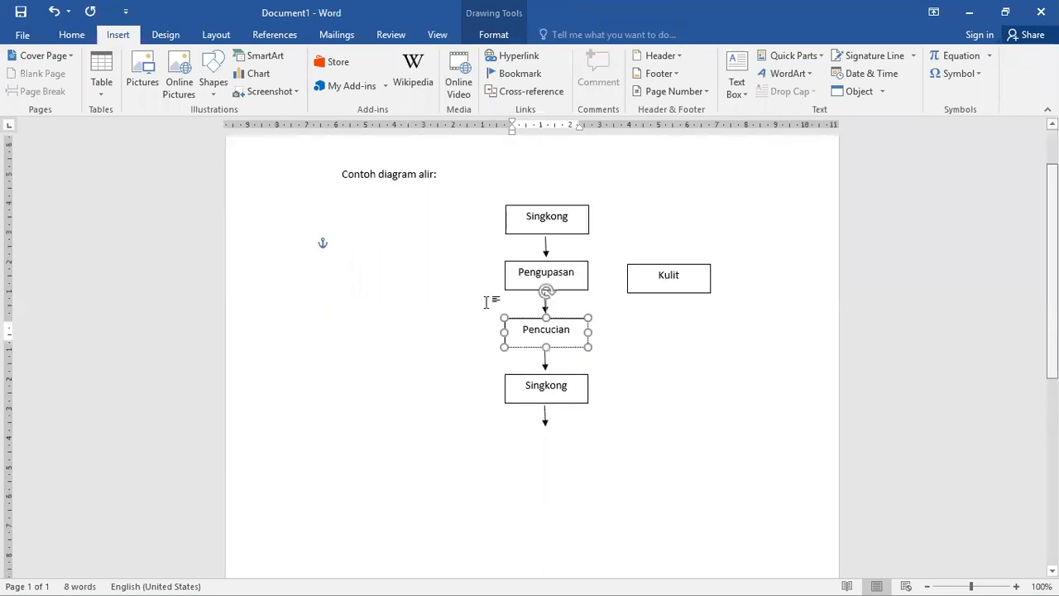
pyautogui.click(552, 385)
pyautogui.keyDown('ctrl'); pyautogui.click(546, 399); pyautogui.keyUp('ctrl')
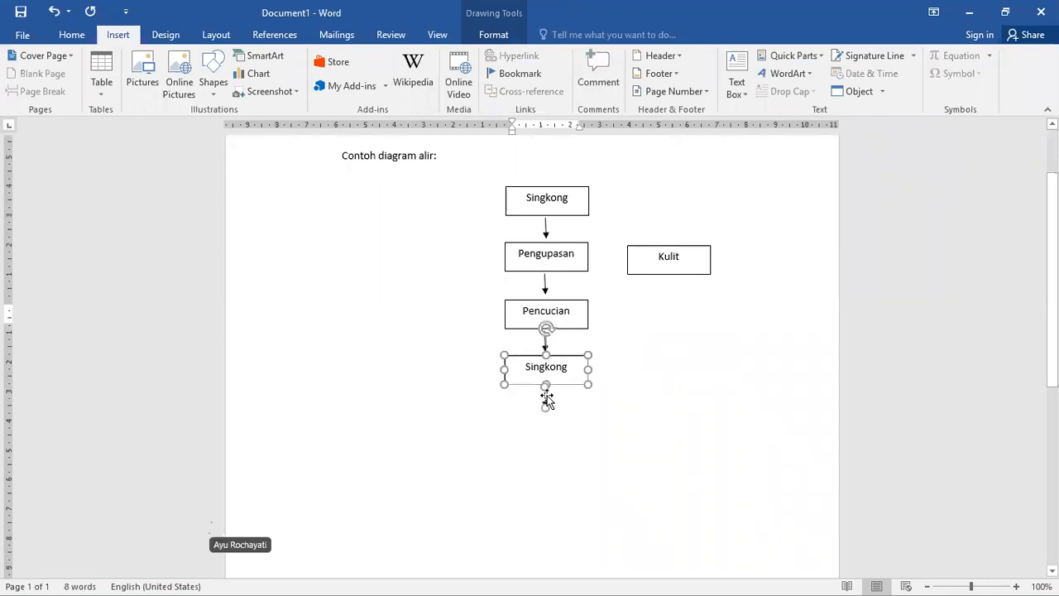
pyautogui.hotkey('ctrl', 'c')
pyautogui.hotkey('ctrl', 'v')
pyautogui.moveTo(539, 376); pyautogui.dragTo(522, 413)
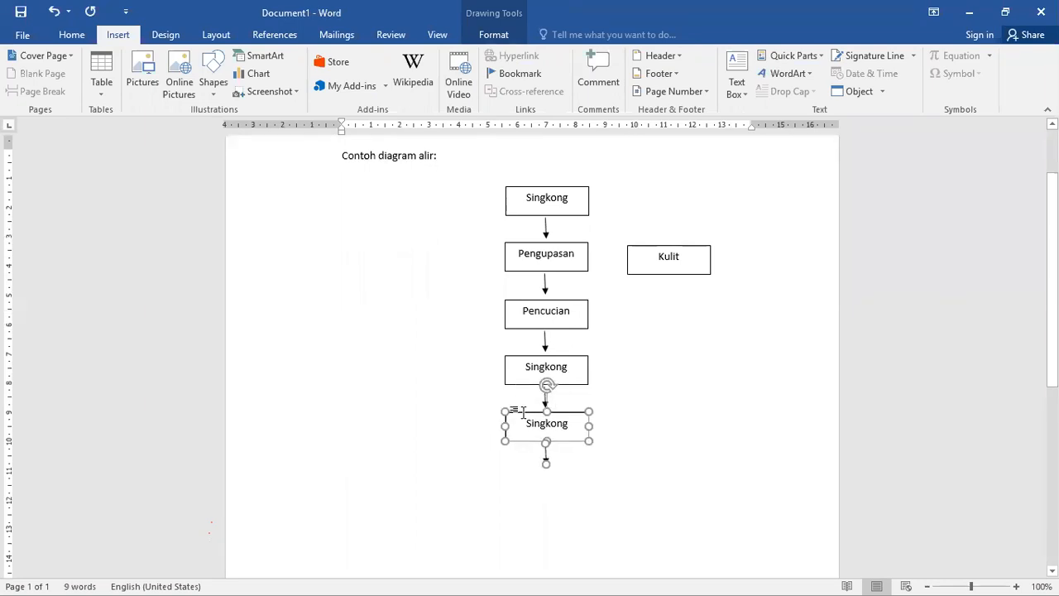
pyautogui.hotkey('ctrl', 'v')
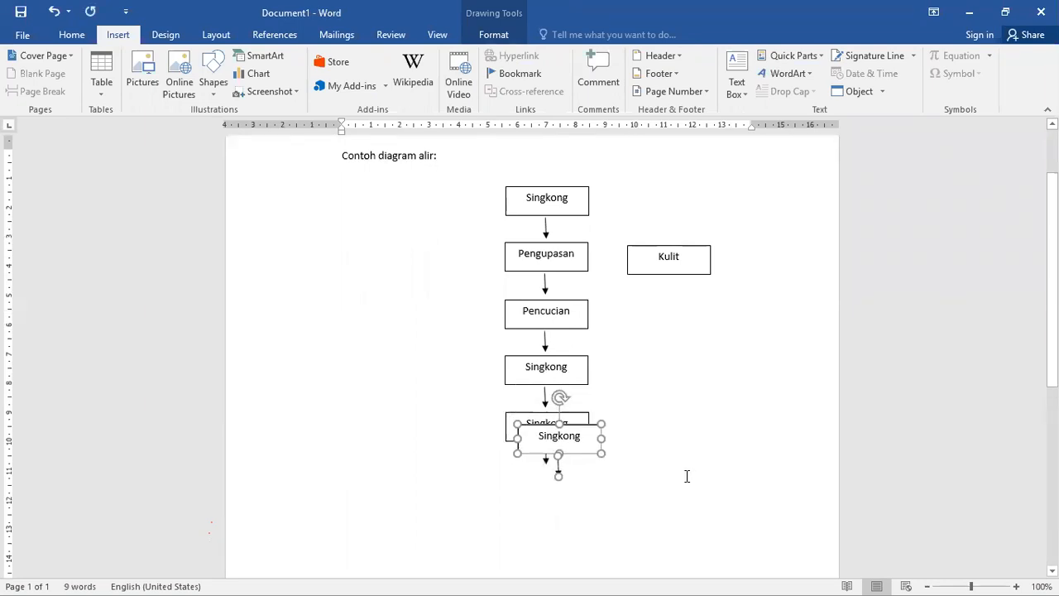
pyautogui.moveTo(575, 470); pyautogui.dragTo(570, 469)
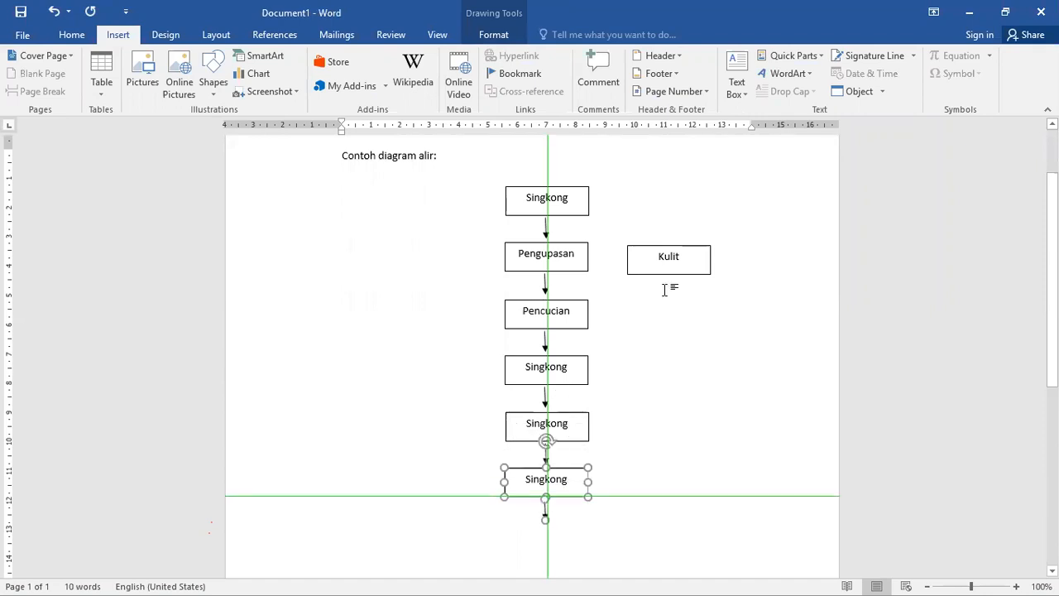
# - Replace the text in the fourth box of the chain with "Perendaman"
pyautogui.click(547, 298)
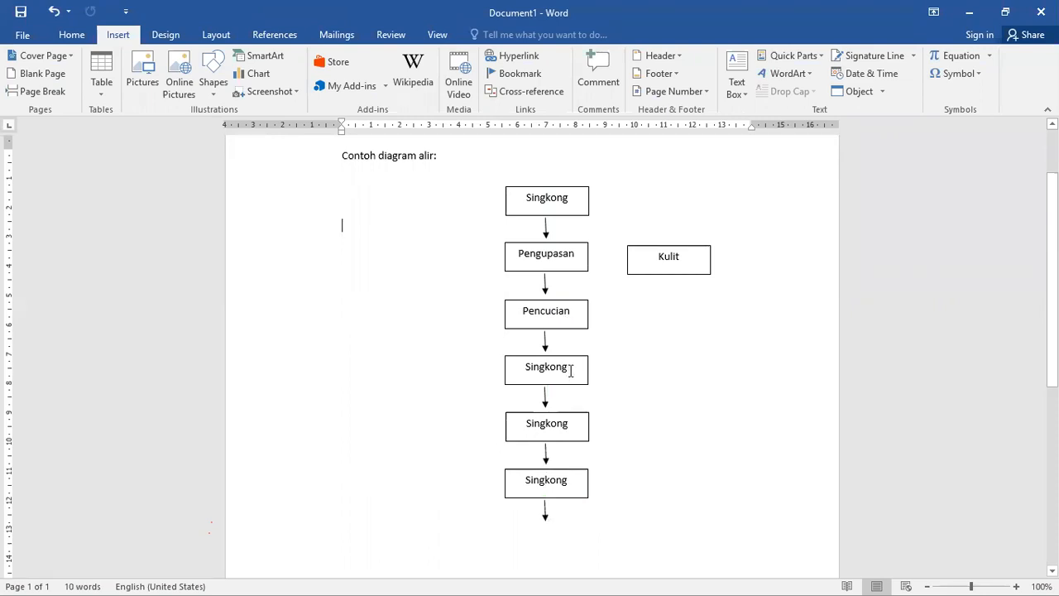
pyautogui.doubleClick(527, 367)
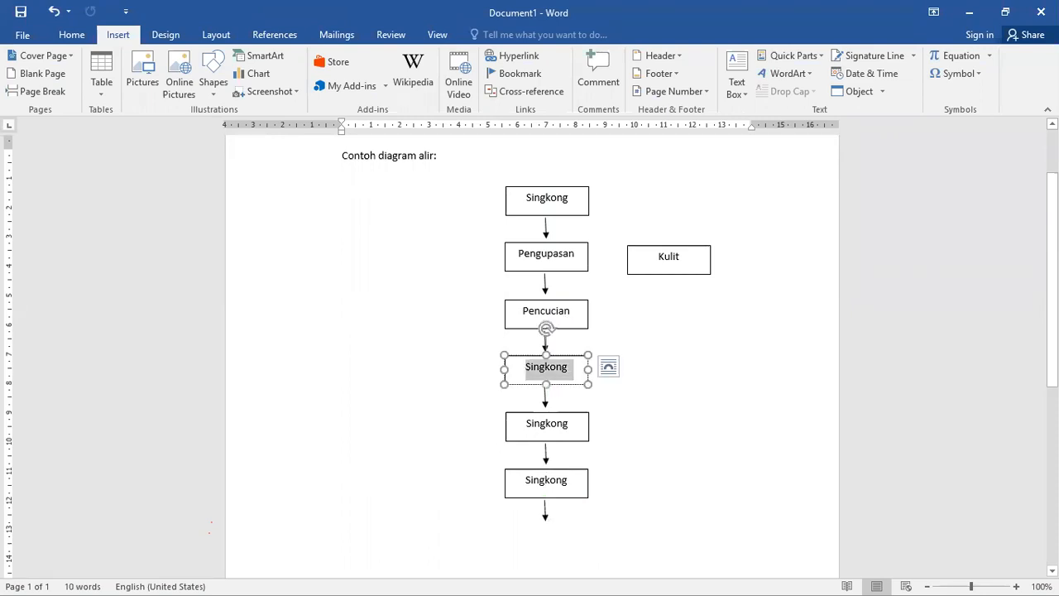
pyautogui.write('Perendaman')
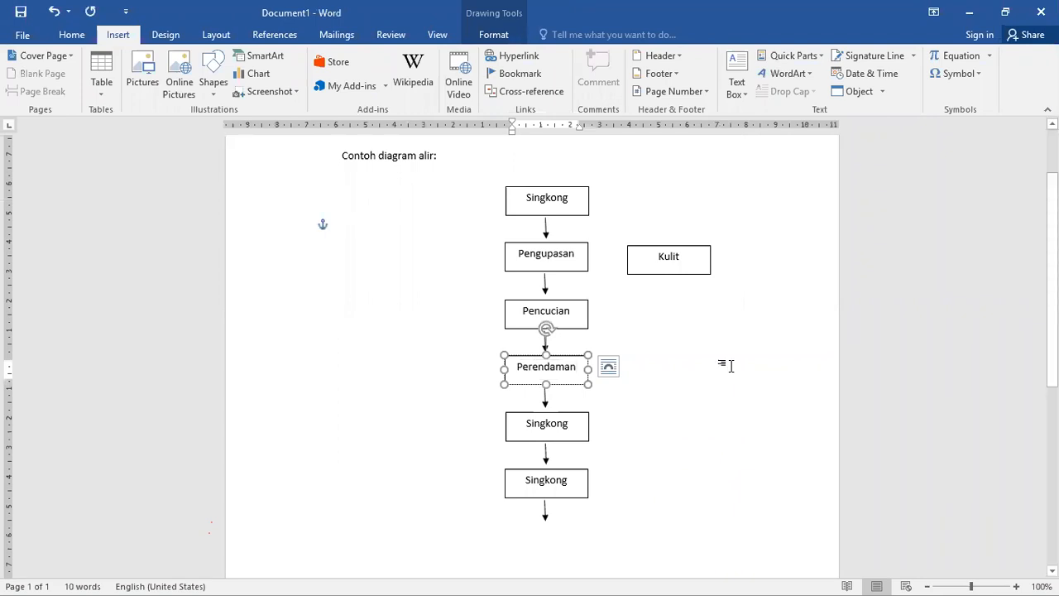
# - Copy the "Pencucian" box, place the copy to its left and change the copy's text to "Air"
pyautogui.click(580, 301)
pyautogui.hotkey('ctrl', 'v')
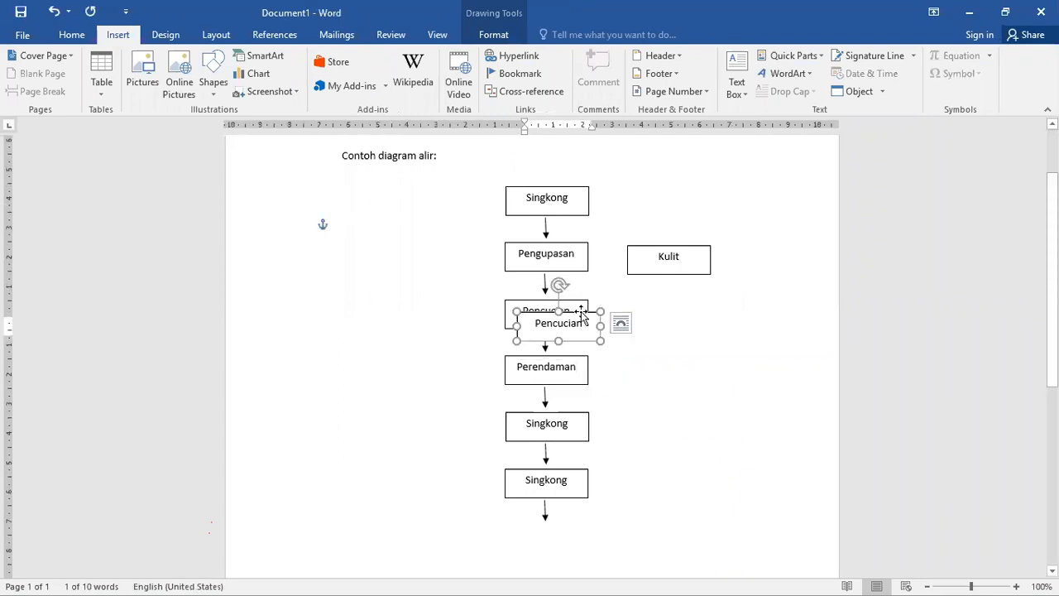
pyautogui.moveTo(471, 315); pyautogui.dragTo(447, 298)
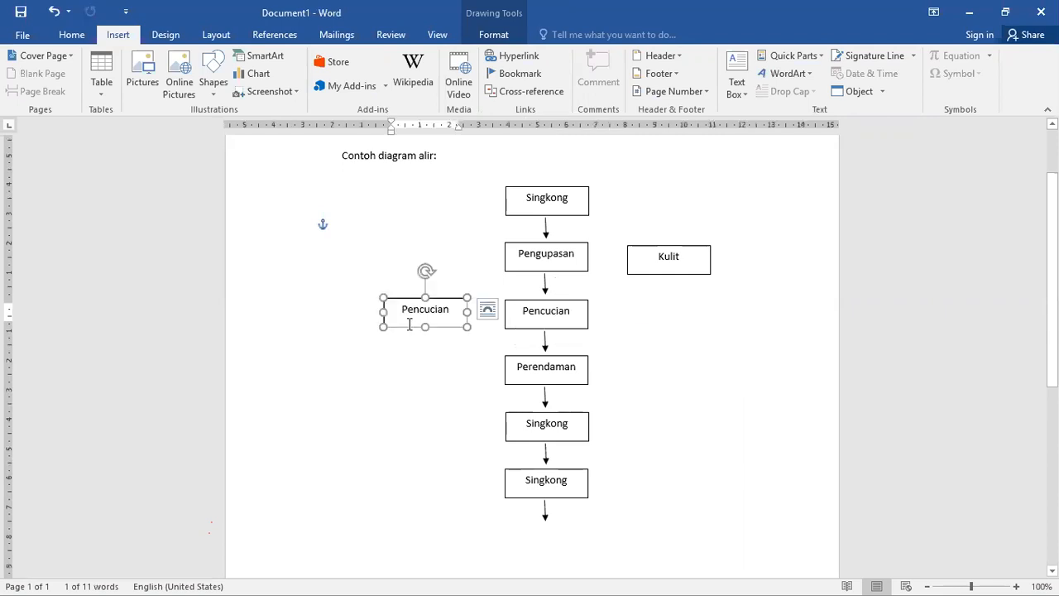
pyautogui.doubleClick(456, 314)
pyautogui.write('Air')
# - Copy the "Air" box to the space beside the "Perendaman" box and change the copy's text to "Starter Mocaf"
pyautogui.click(454, 298)
pyautogui.hotkey('ctrl', 'c')
pyautogui.hotkey('ctrl', 'v')
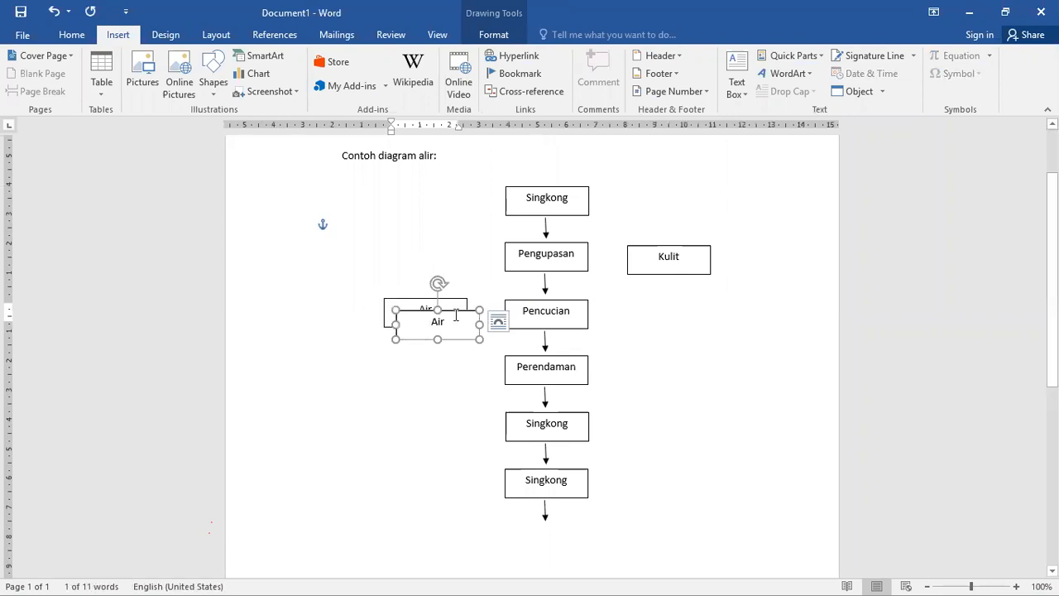
pyautogui.moveTo(455, 313); pyautogui.dragTo(447, 355)
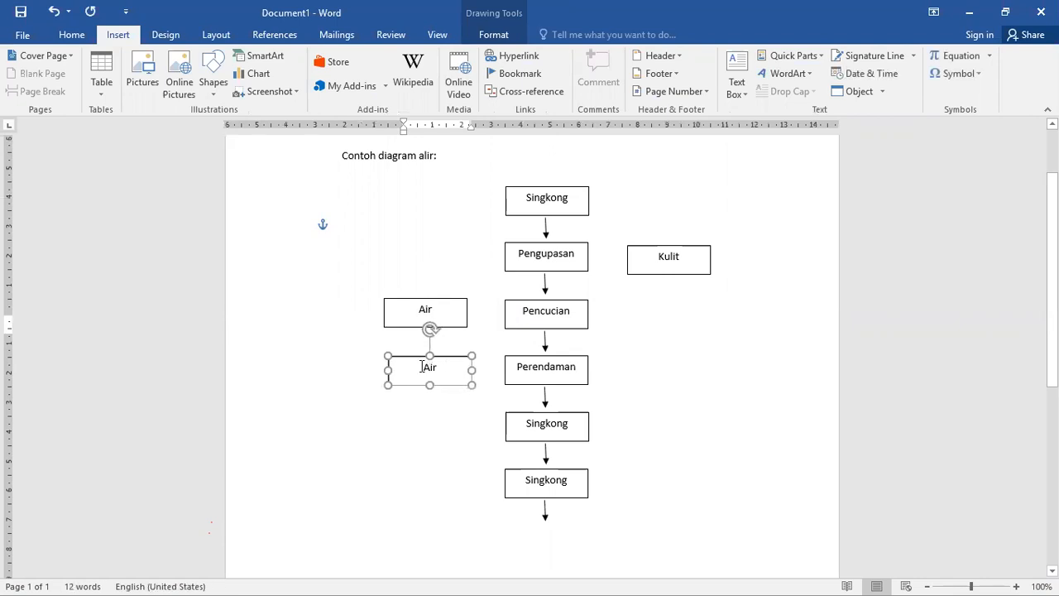
pyautogui.doubleClick(446, 367)
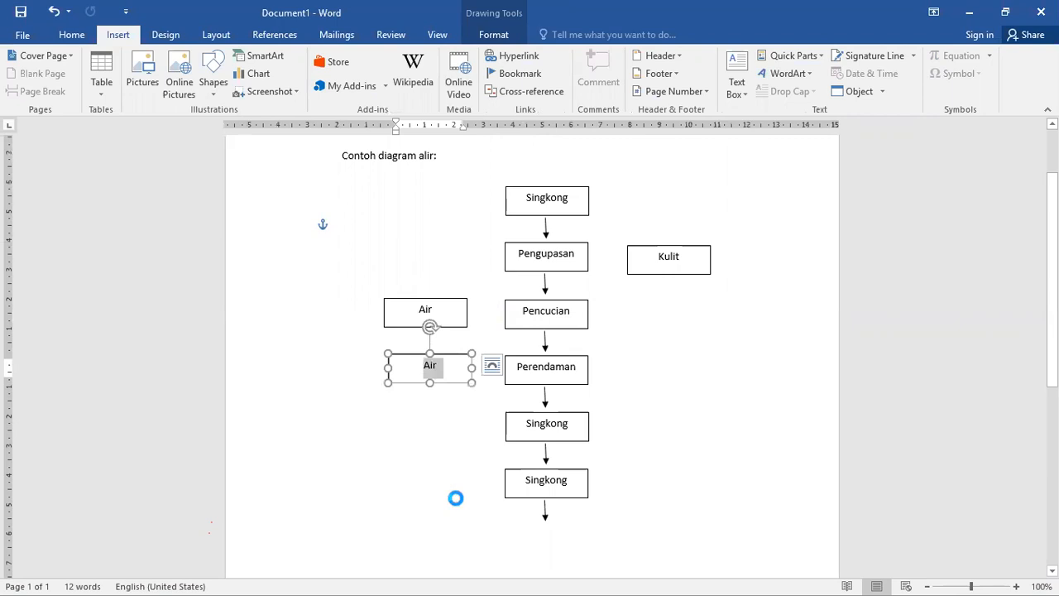
pyautogui.write('Starter Mocaf')
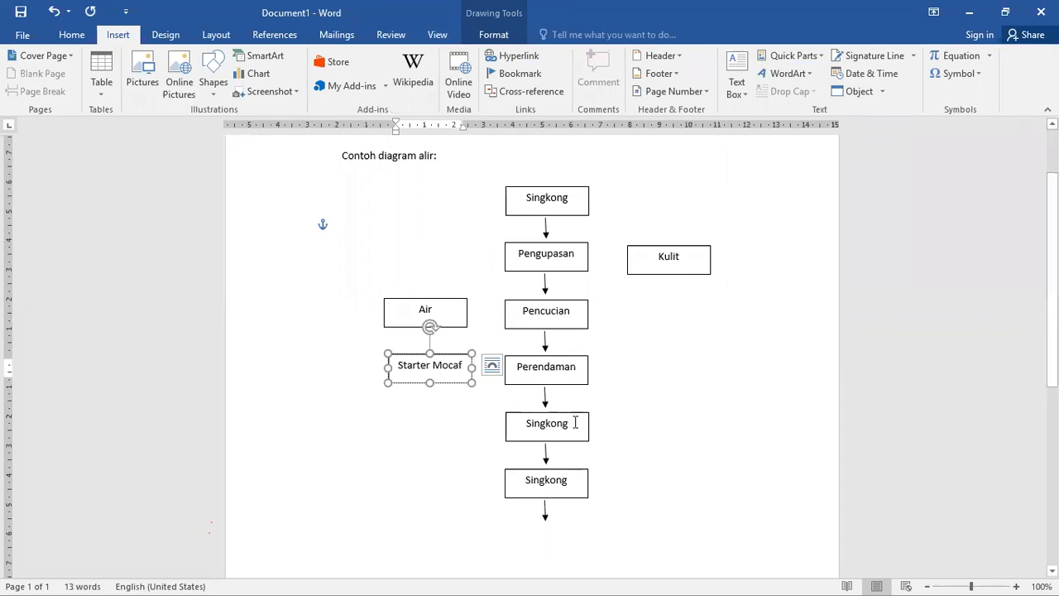
# - Extend the fourth box's text to "Perendaman, 24 Jam", widen the box to about 4.2 cm and center it in the chain
pyautogui.click(575, 423)
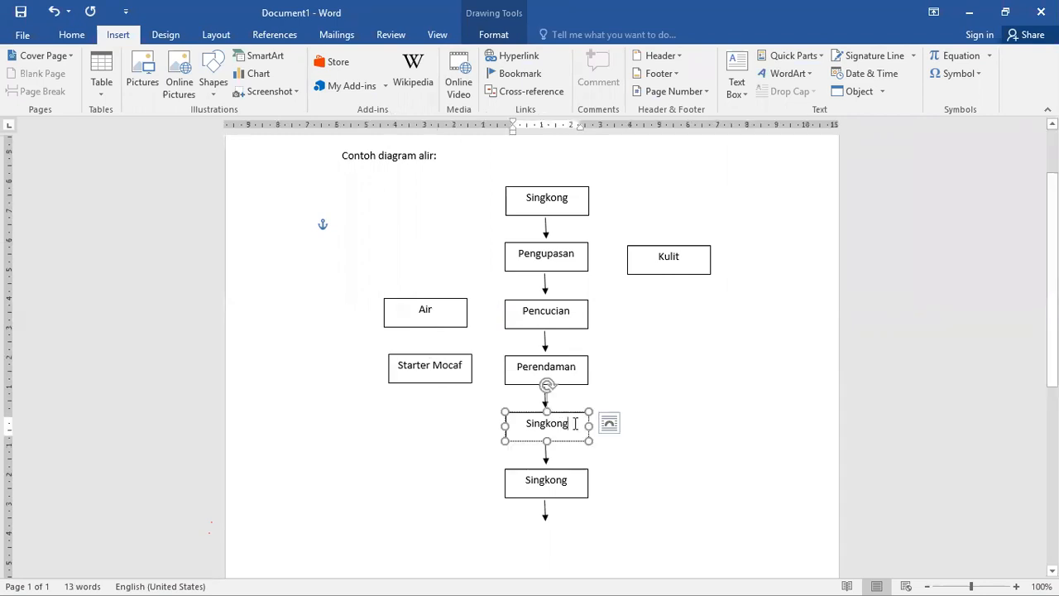
pyautogui.click(579, 369)
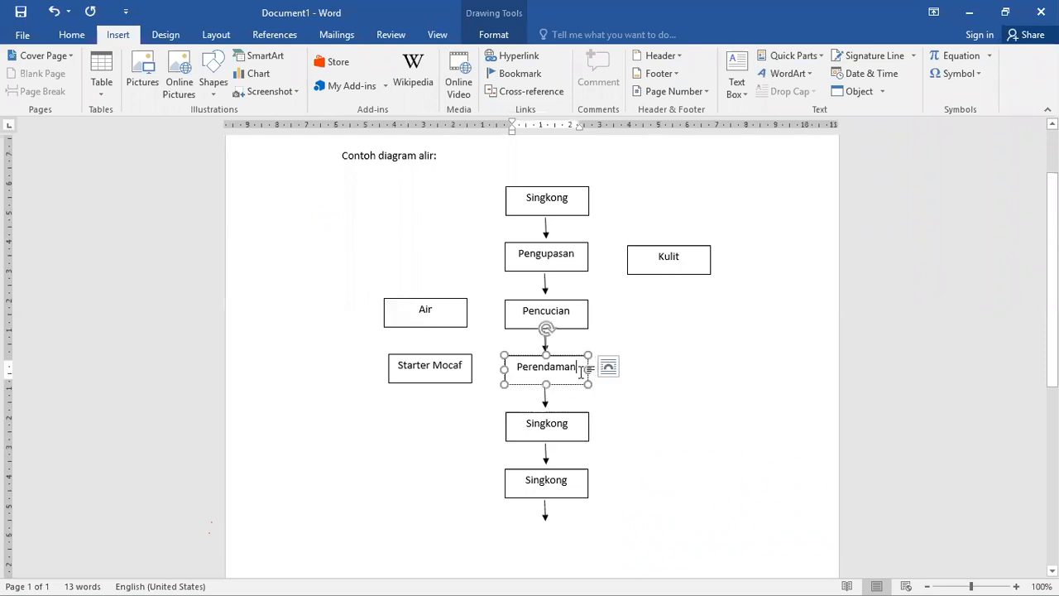
pyautogui.write(', 24 Jam')
pyautogui.moveTo(588, 370)
pyautogui.mouseDown()
pyautogui.moveTo(627, 370)
pyautogui.moveTo(575, 355)
pyautogui.mouseUp()
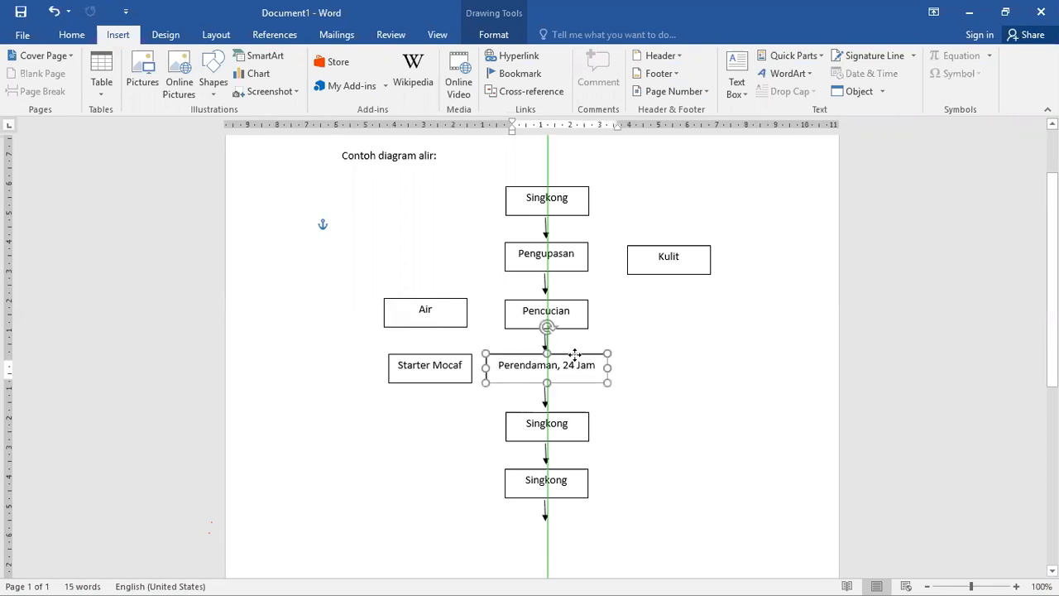
pyautogui.click(541, 430)
pyautogui.click(542, 428)
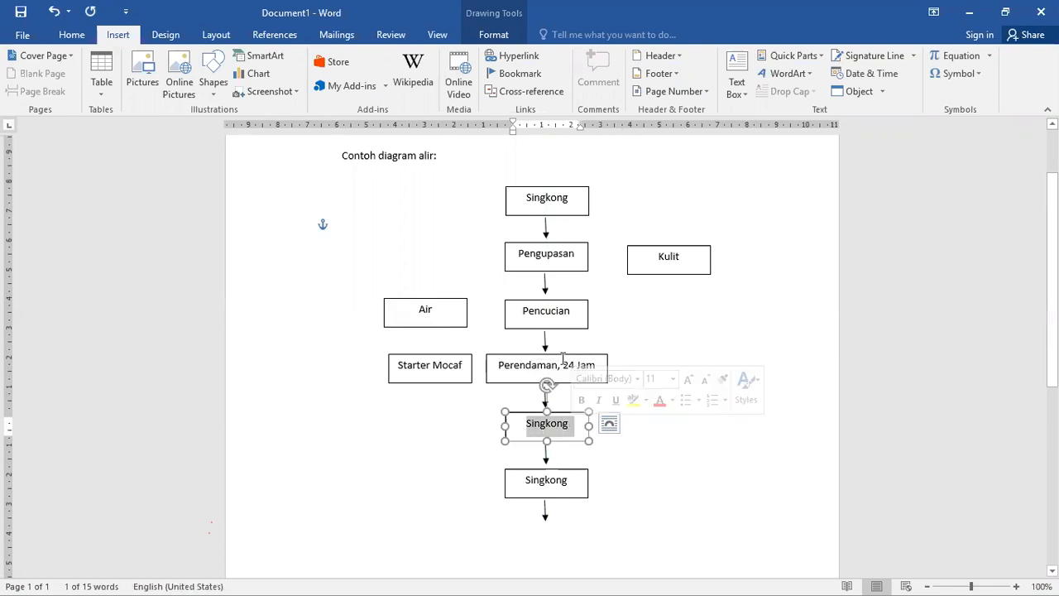
pyautogui.moveTo(562, 358); pyautogui.dragTo(681, 422)
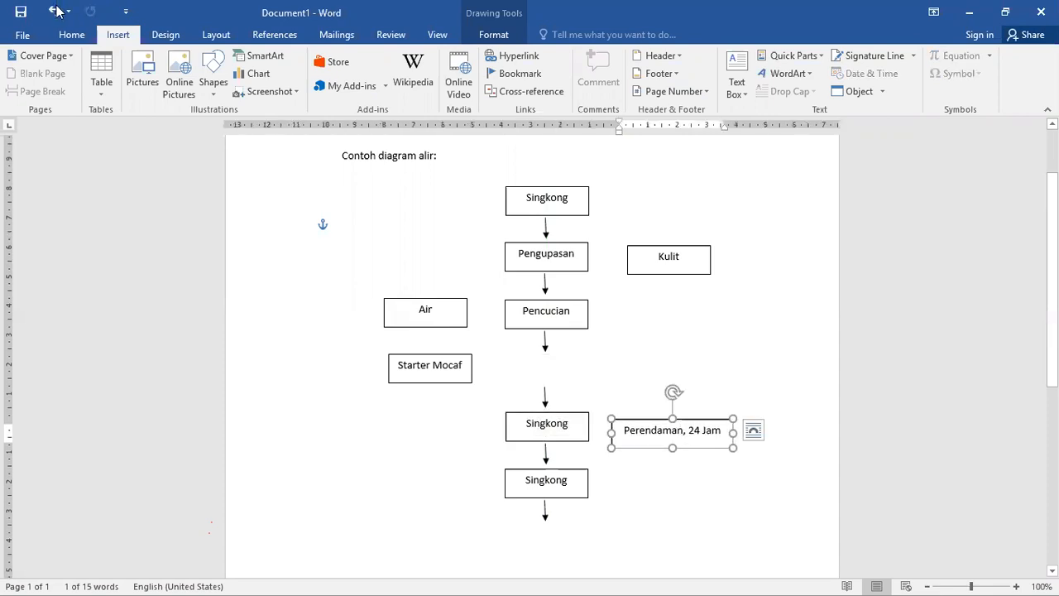
pyautogui.hotkey('ctrl', 'z')
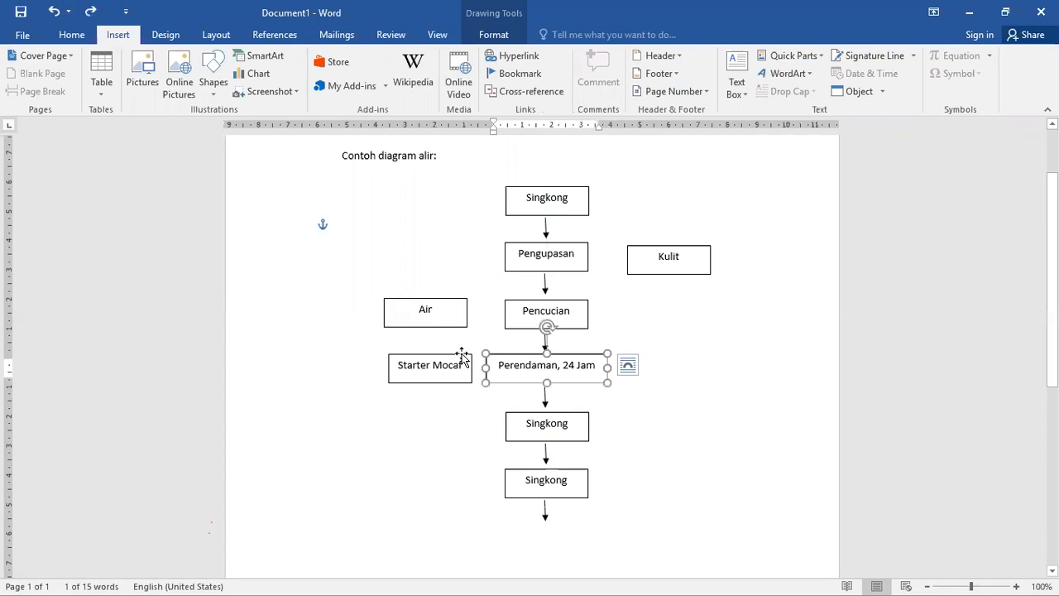
# - Move the "Starter Mocaf" and "Perendaman, 24 Jam" boxes together down to the row of the fifth box in the chain
pyautogui.click(471, 364)
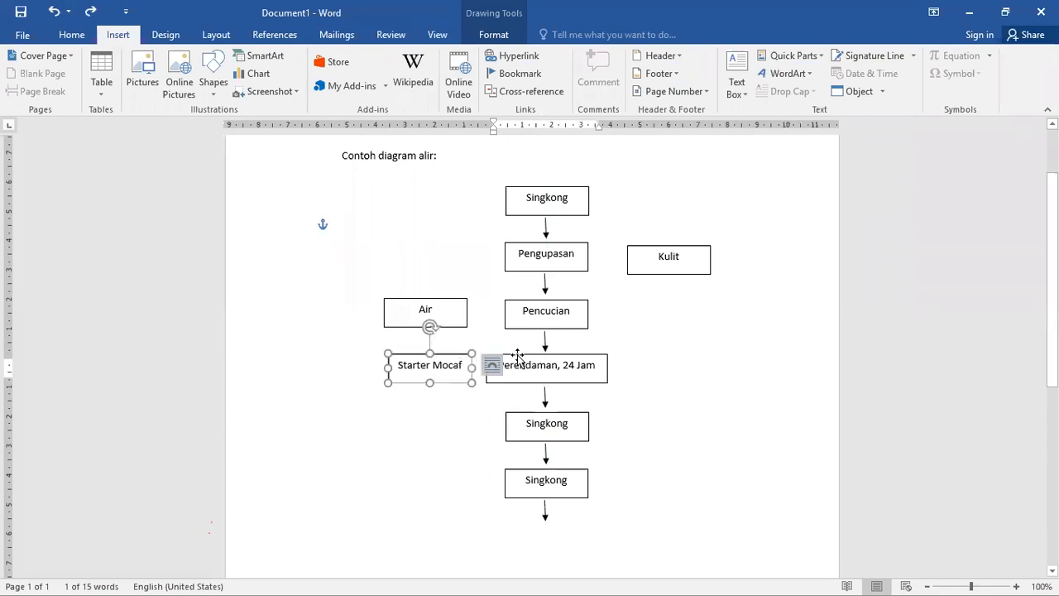
pyautogui.keyDown('shift'); pyautogui.click(517, 356); pyautogui.keyUp('shift')
pyautogui.moveTo(517, 357); pyautogui.dragTo(728, 470)
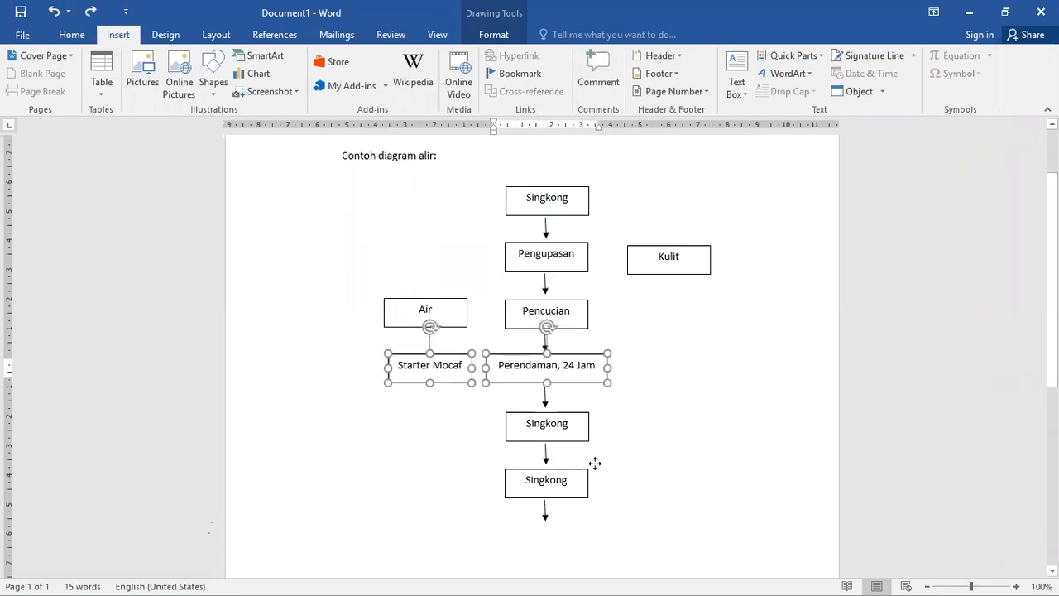
pyautogui.moveTo(547, 447); pyautogui.dragTo(546, 445)
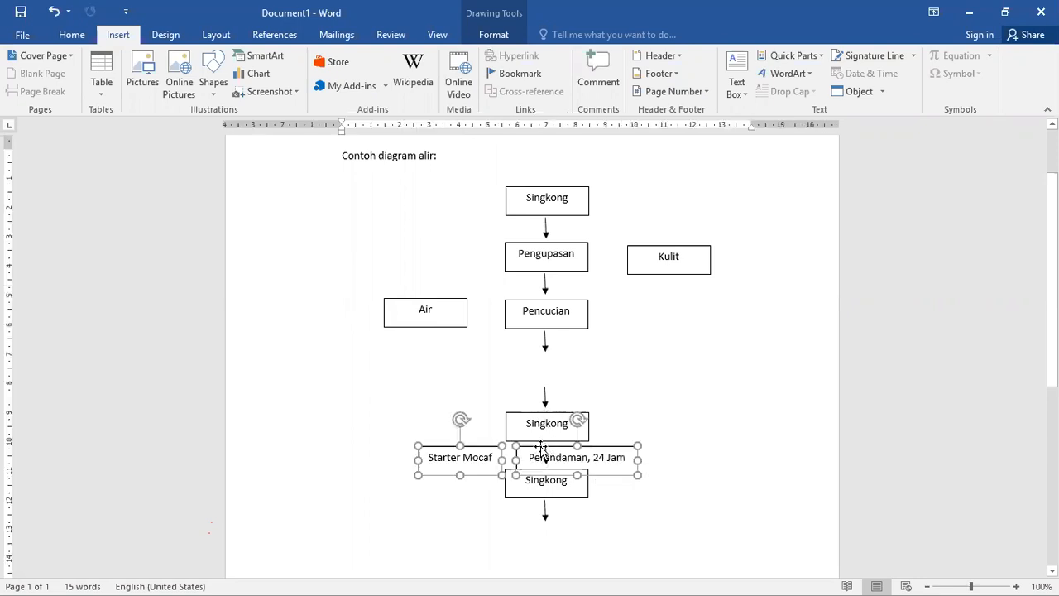
pyautogui.moveTo(540, 446); pyautogui.dragTo(543, 420)
pyautogui.click(703, 466)
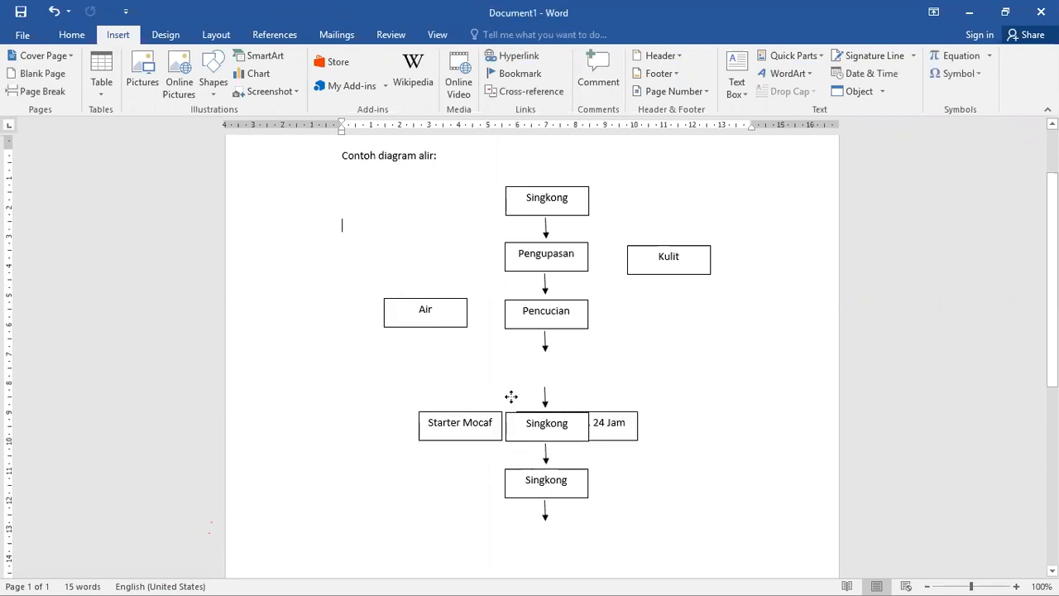
# - Move the fifth-row "Singkong" box up into the gap below "Pencucian" and replace its text with "Pengirisan"
pyautogui.moveTo(511, 397)
pyautogui.mouseDown()
pyautogui.moveTo(509, 351)
pyautogui.moveTo(570, 367)
pyautogui.mouseUp()
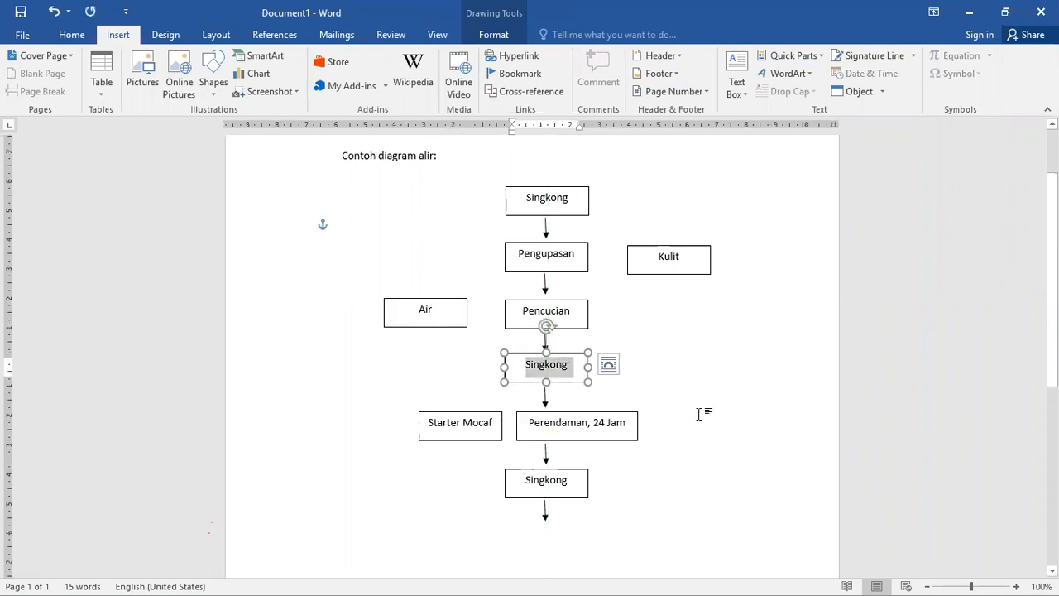
pyautogui.write('Pengirisan')
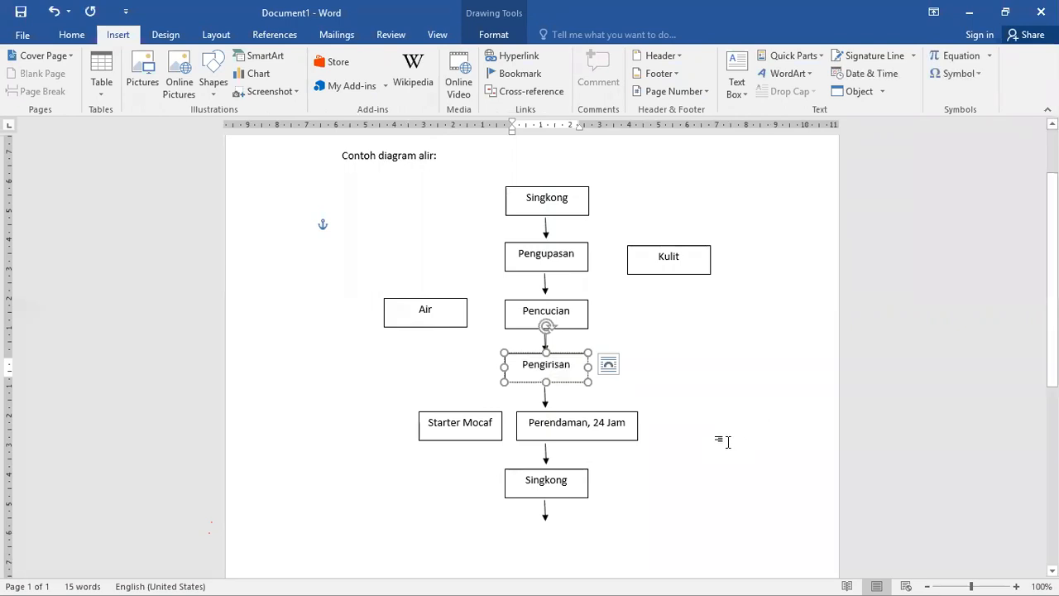
pyautogui.click(727, 442)
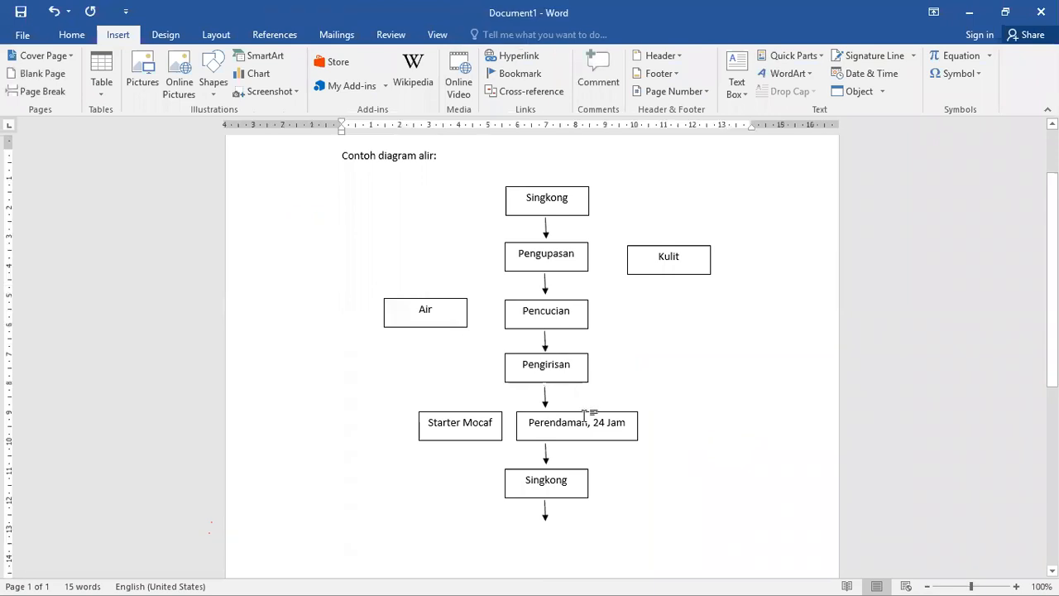
# - Shift the "Starter Mocaf" and "Perendaman, 24 Jam" boxes together so that "Perendaman, 24 Jam" is centered in the chain below "Pengirisan"
pyautogui.click(503, 421)
pyautogui.click(500, 417)
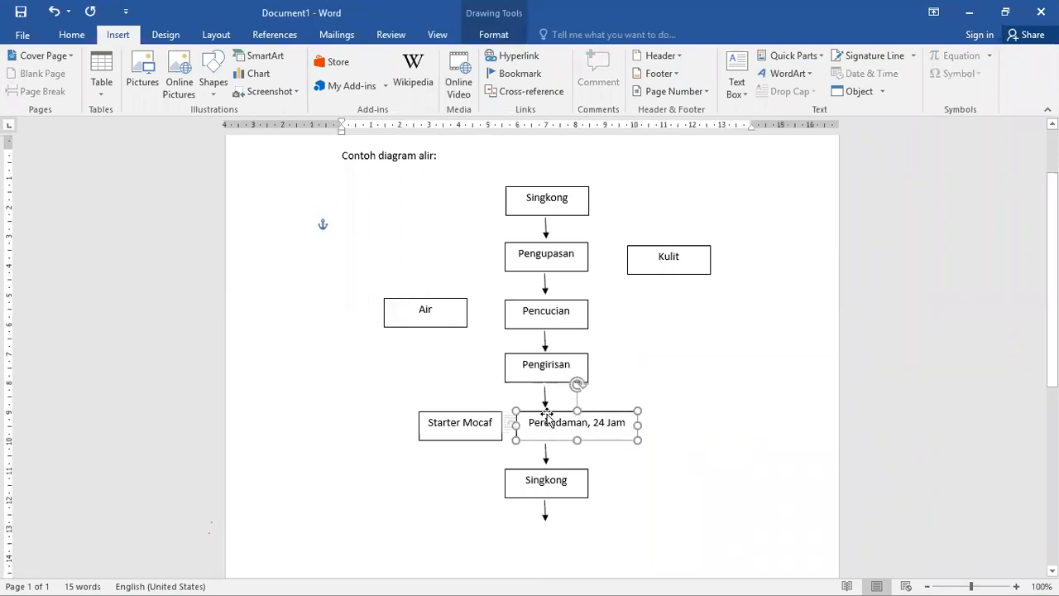
pyautogui.keyDown('shift'); pyautogui.click(546, 414); pyautogui.keyUp('shift')
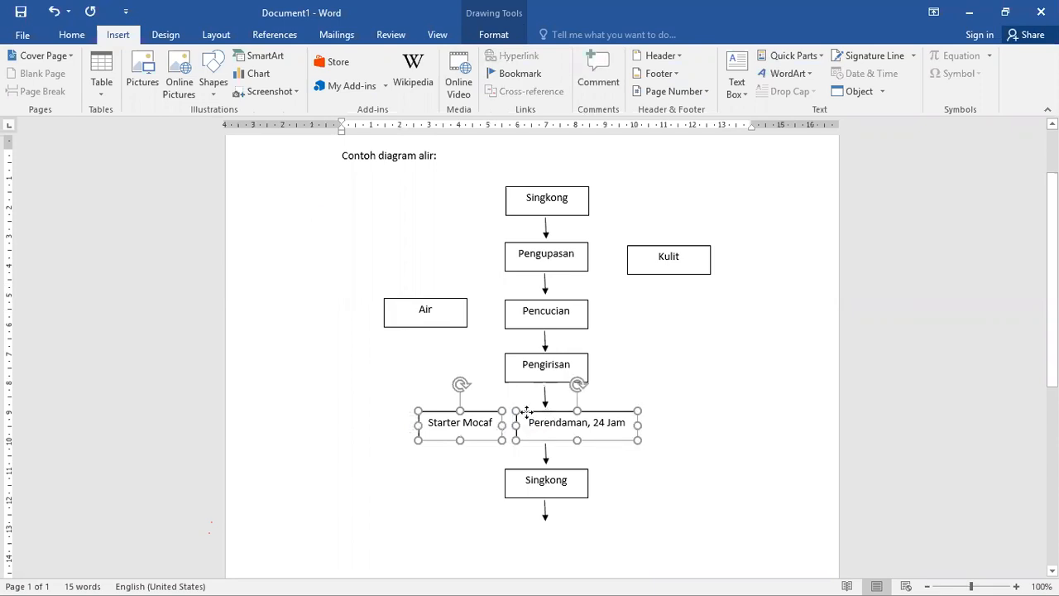
pyautogui.moveTo(511, 411); pyautogui.dragTo(479, 407)
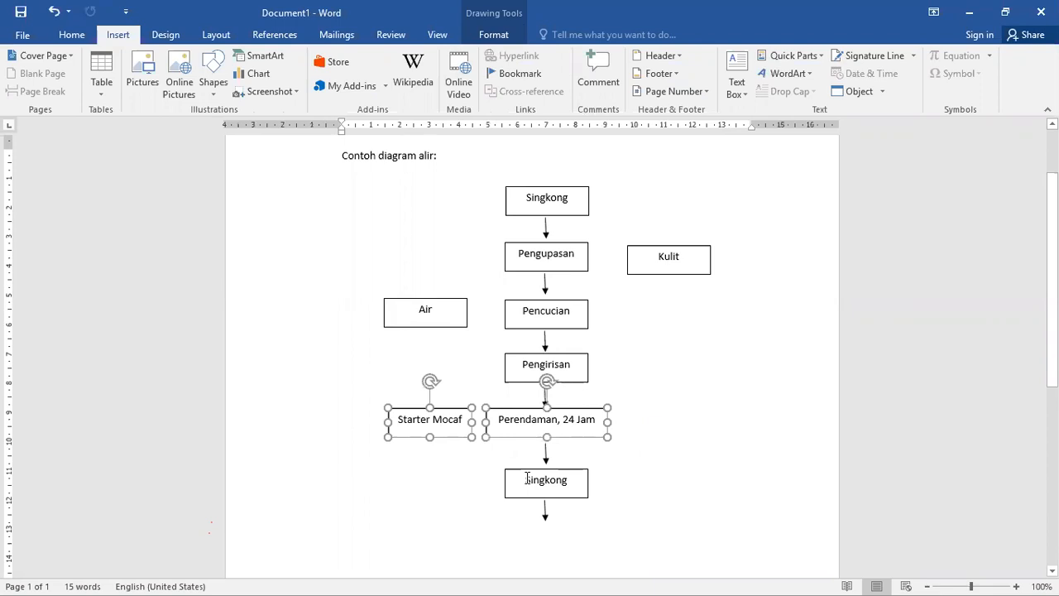
# - Replace the sixth box's text with "Penjemuran 3 hari", widen the box to about 4 cm and center it in the chain
pyautogui.click(552, 480)
pyautogui.doubleClick(571, 483)
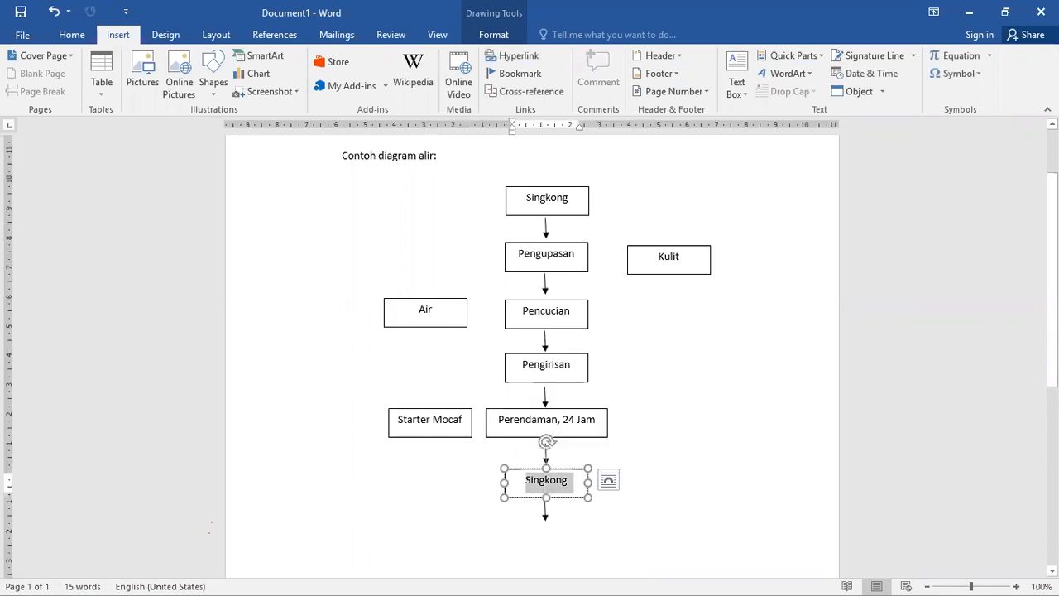
pyautogui.write('Penjemuran 3 hari')
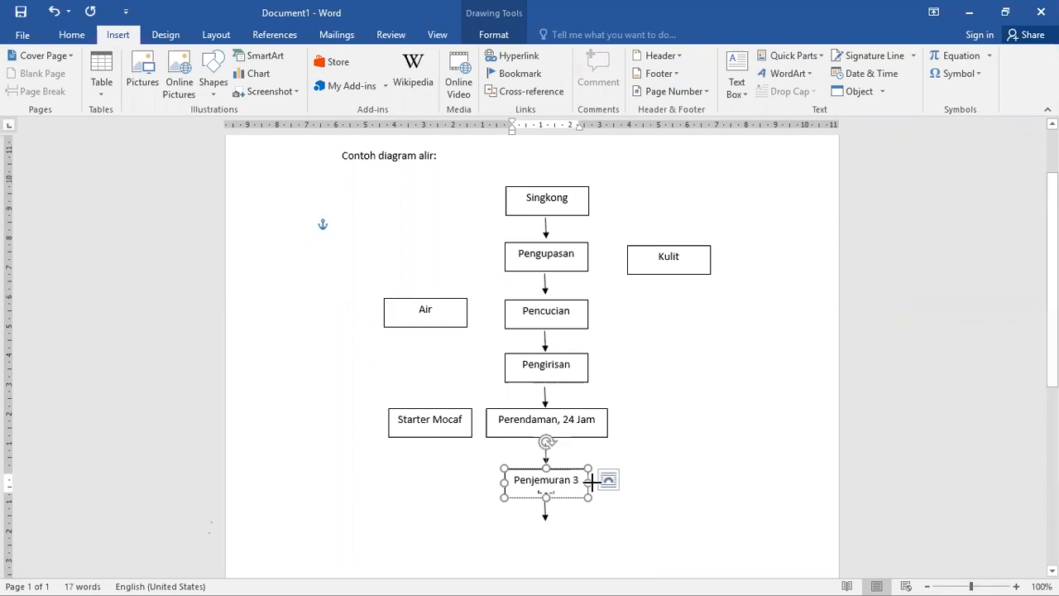
pyautogui.moveTo(588, 482); pyautogui.dragTo(622, 482)
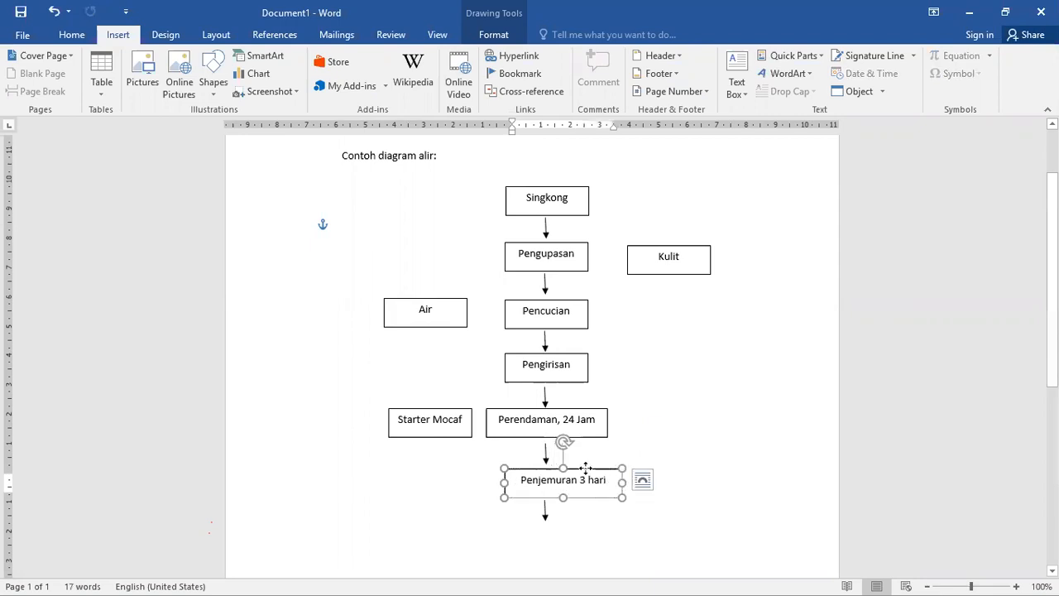
pyautogui.press('Left')
pyautogui.press('Left')
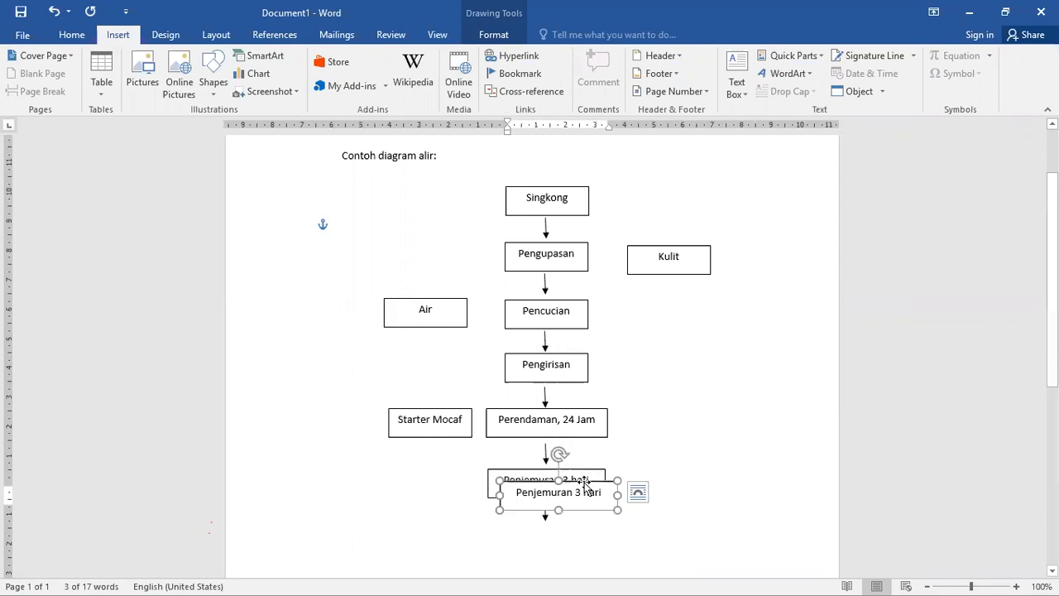
# - Place a copy of the "Penjemuran 3 hari" box below the last arrow and change the copy's text to "Penepungan"
pyautogui.moveTo(584, 482); pyautogui.dragTo(574, 539)
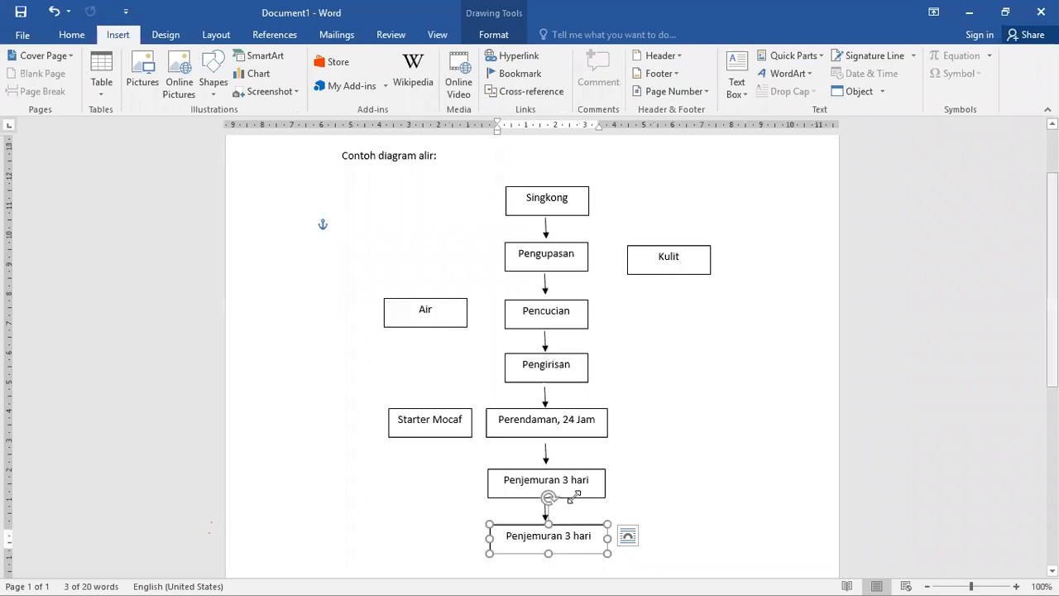
pyautogui.scroll(-1, 574, 497)
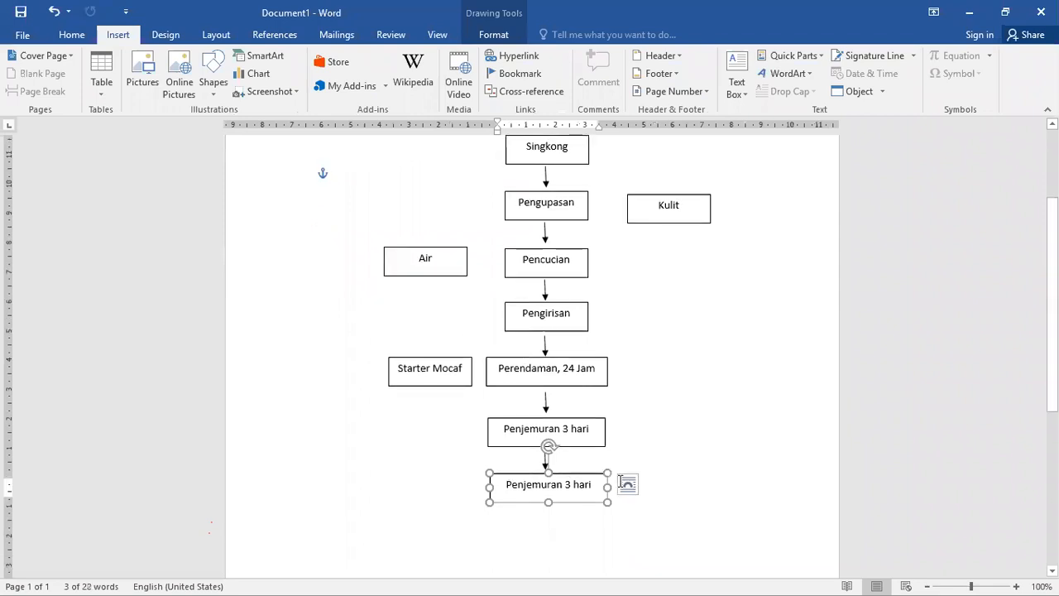
pyautogui.hotkey('ctrl', 'a')
pyautogui.write('Penepungan')
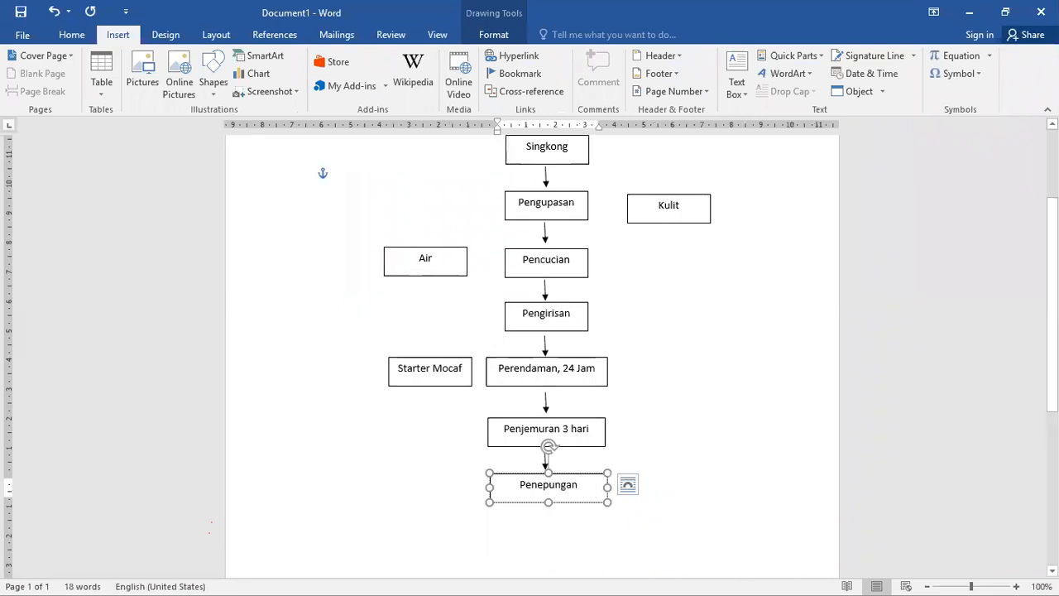
# - Duplicate the "Penepungan" box with its incoming arrow, place the copies directly below and change the new box's text to "Mocaf"
pyautogui.scroll(-2, 597, 404)
pyautogui.click(536, 378)
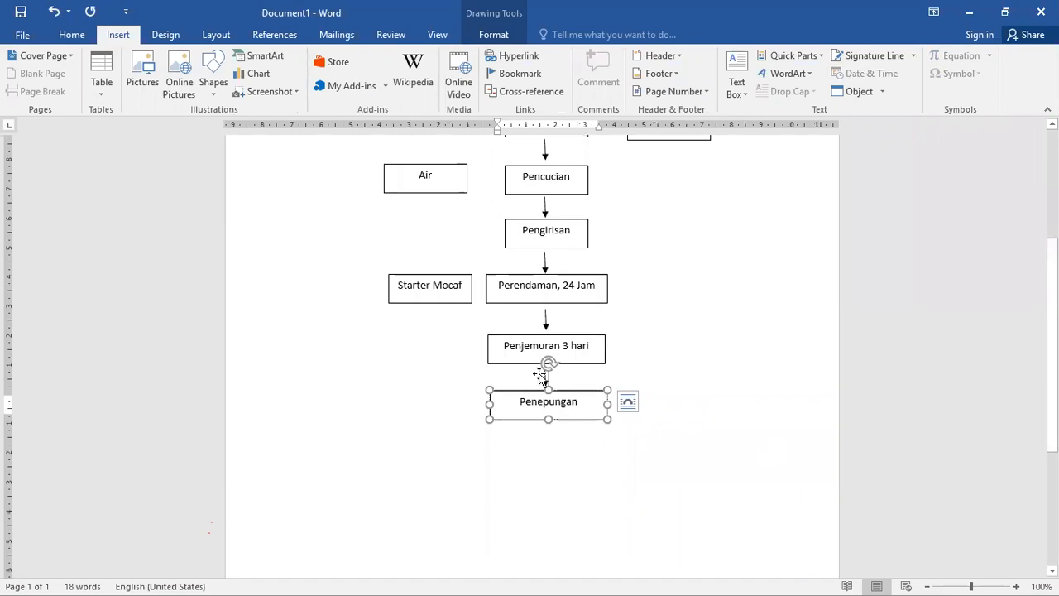
pyautogui.hotkey('ctrl', 'd')
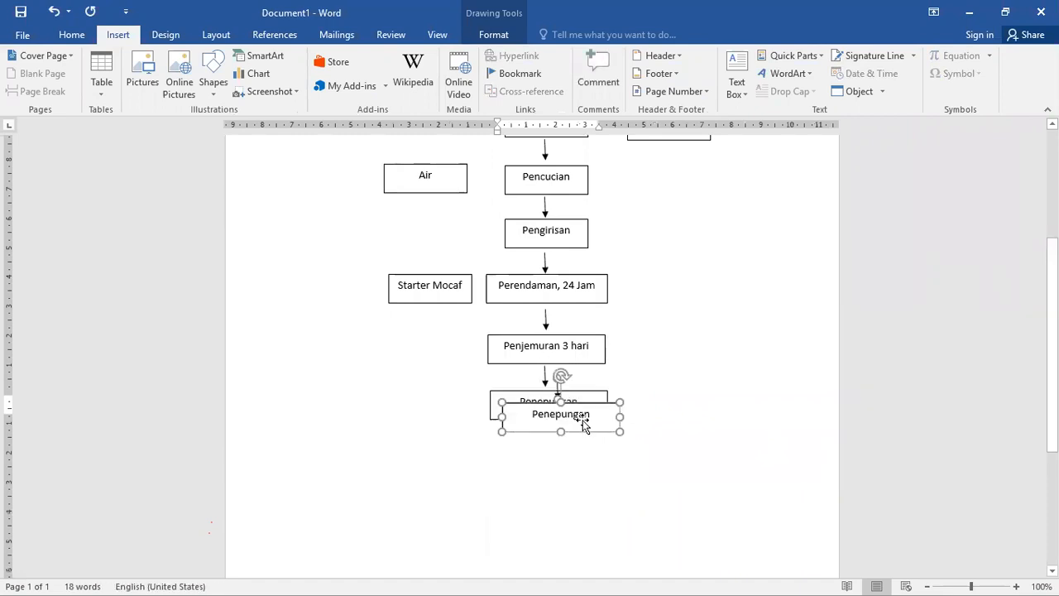
pyautogui.moveTo(544, 421); pyautogui.dragTo(528, 459)
pyautogui.click(528, 460)
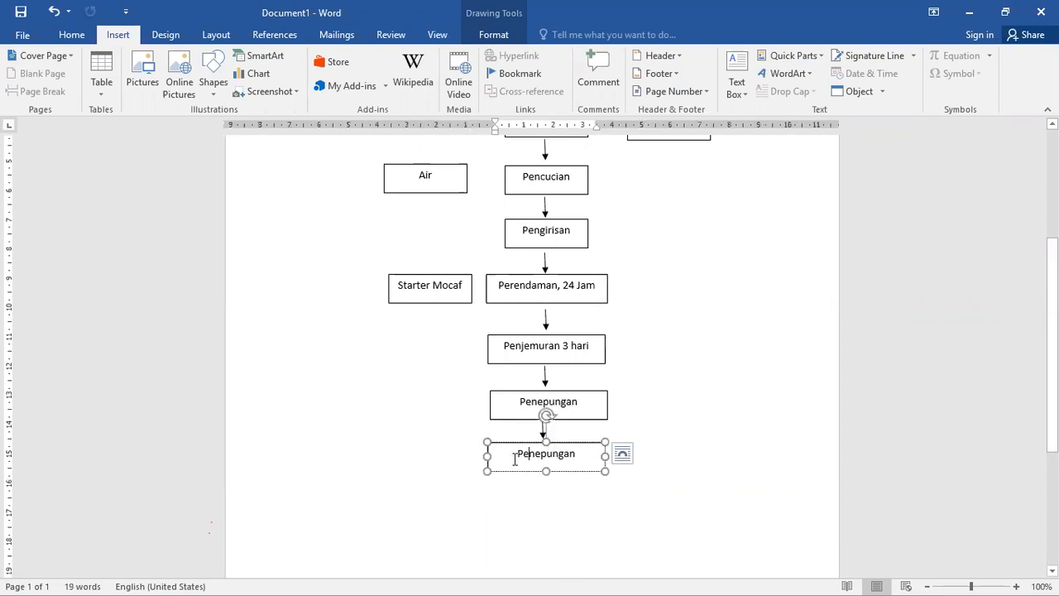
pyautogui.doubleClick(589, 456)
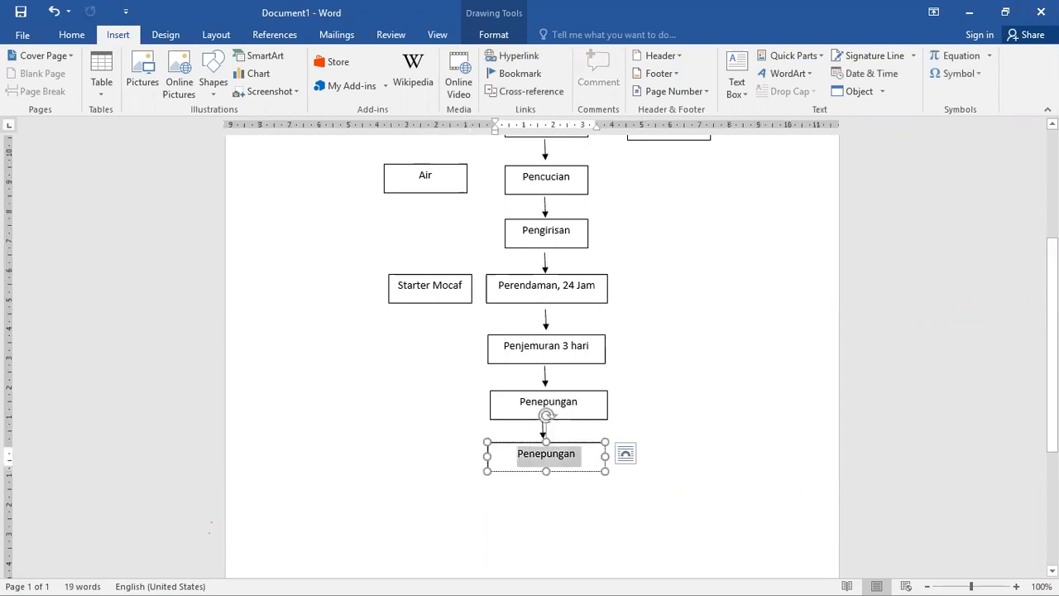
pyautogui.write('Mocaf')
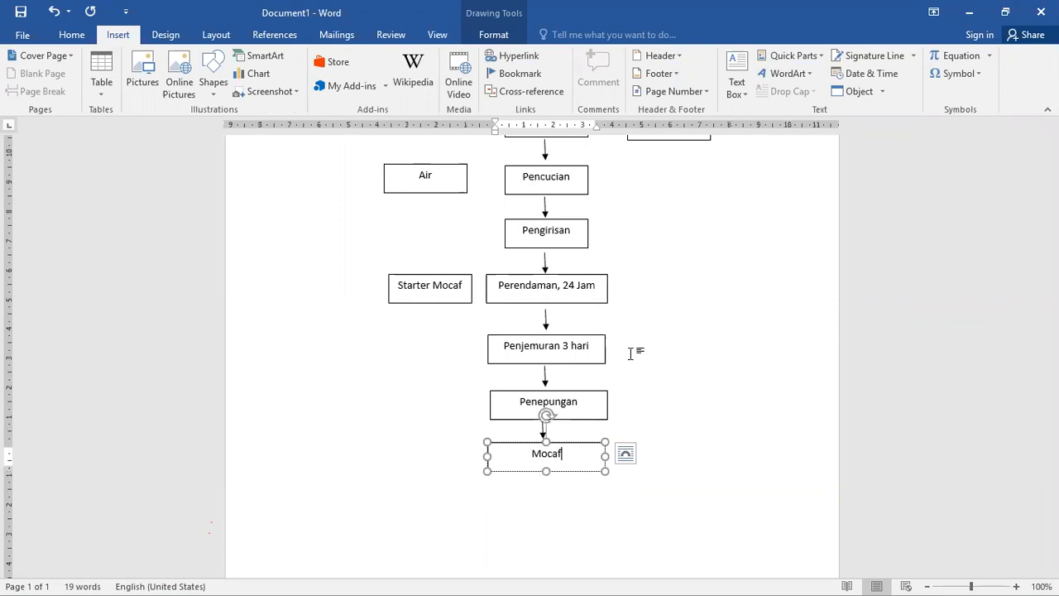
pyautogui.click(631, 350)
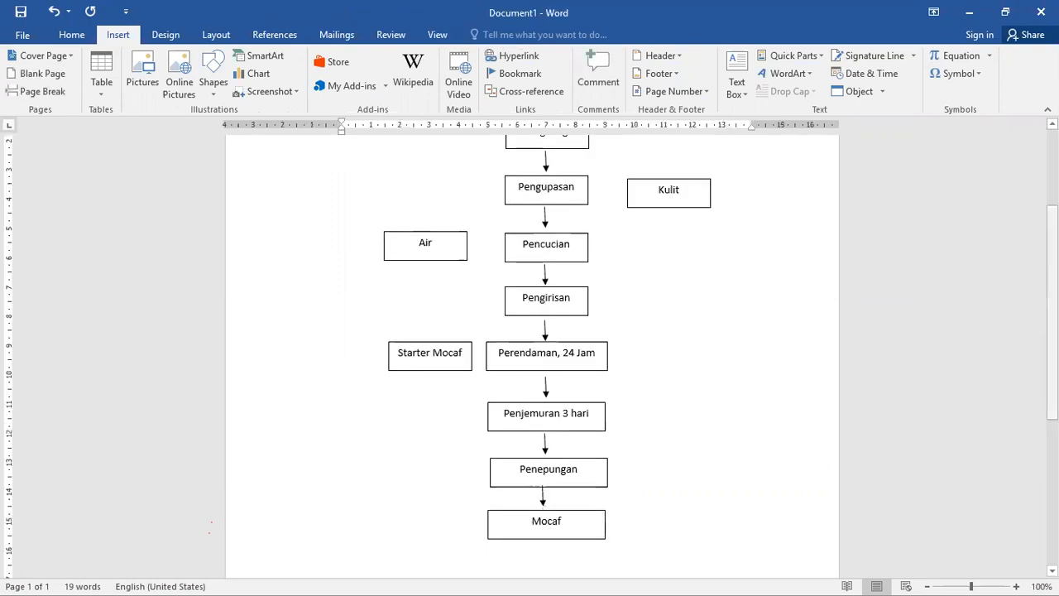
# - Underline the "Singkong" text in the first box of the chain
pyautogui.scroll(2, 395, 132)
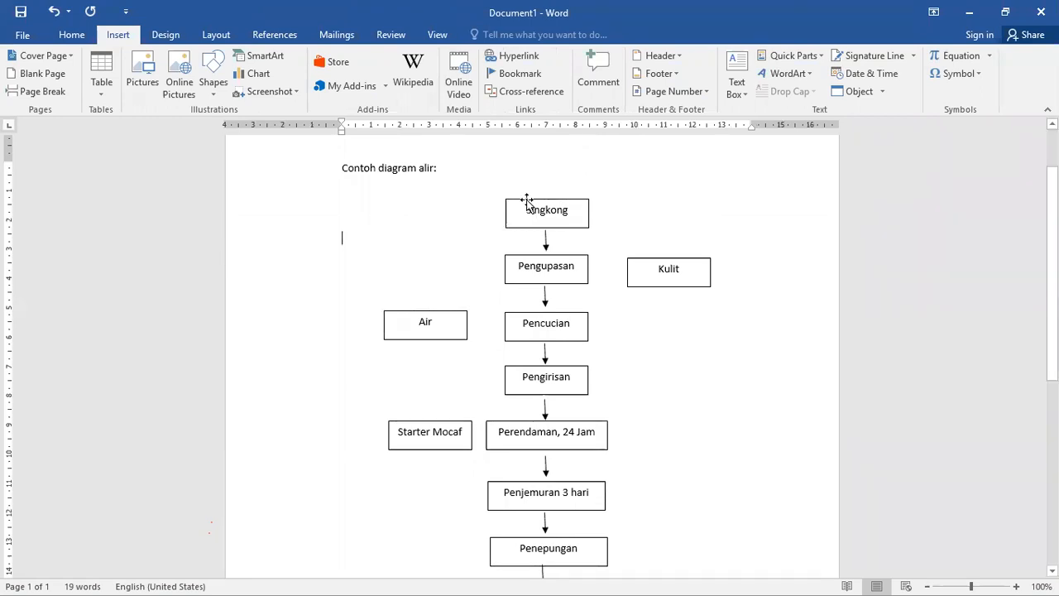
pyautogui.doubleClick(570, 210)
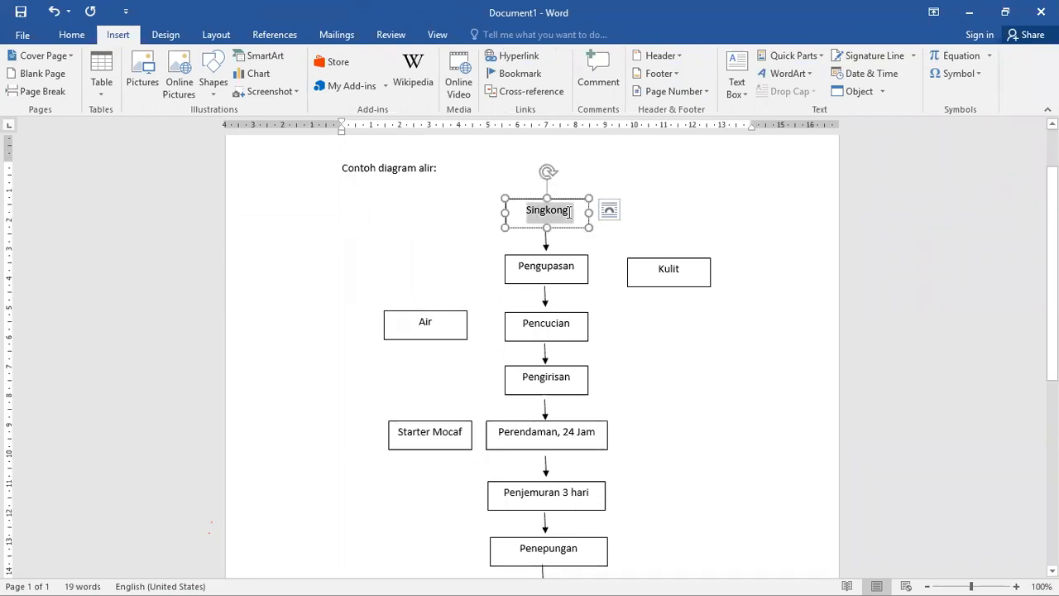
pyautogui.click(72, 36)
pyautogui.click(168, 88)
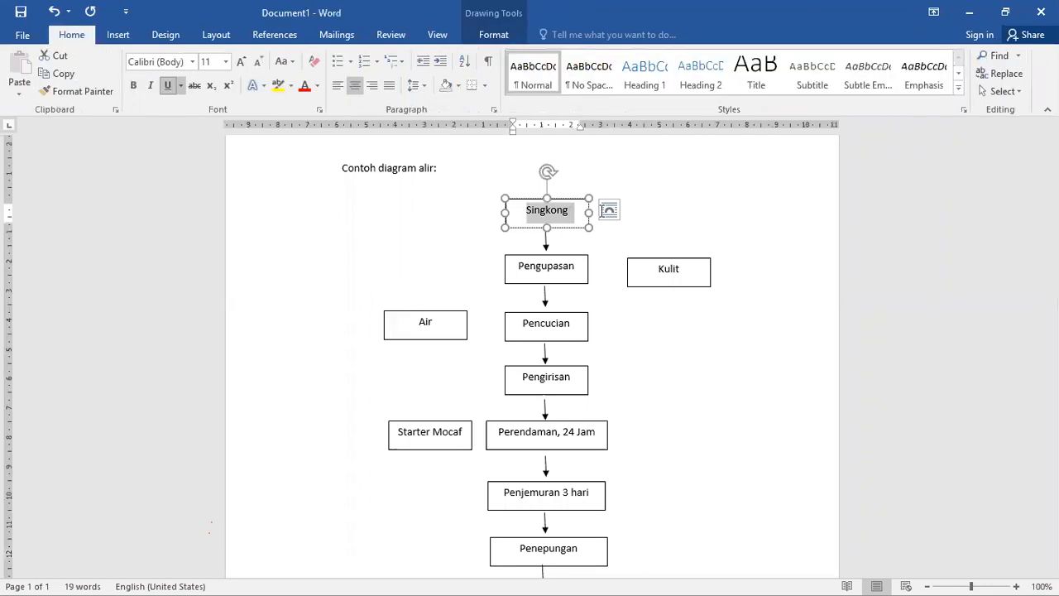
# - Remove the outline of the first box, "Singkong", by setting its shape outline to No Outline
pyautogui.click(584, 202)
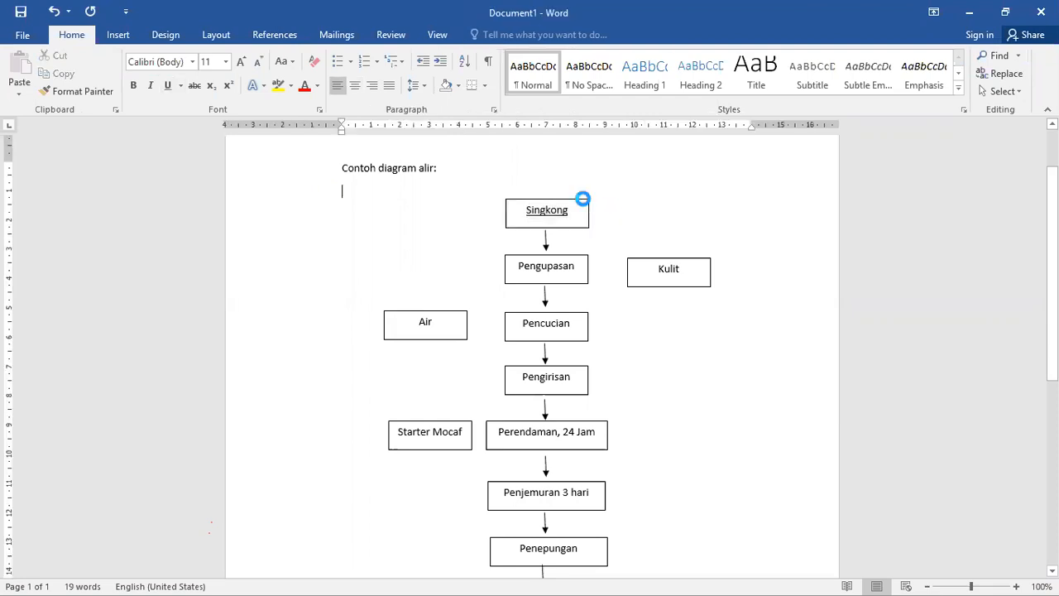
pyautogui.click(583, 200)
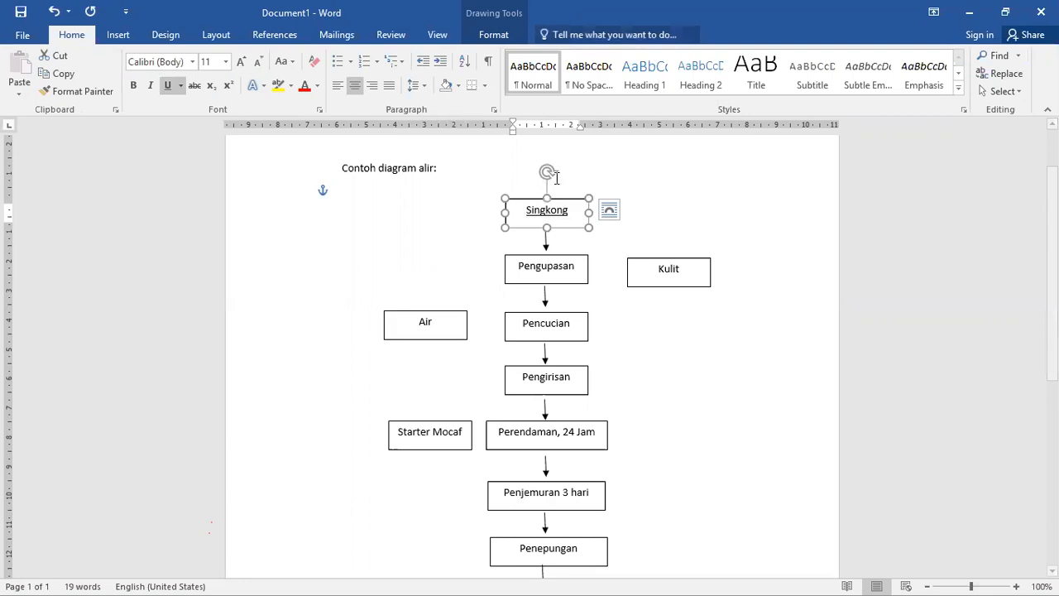
pyautogui.click(493, 36)
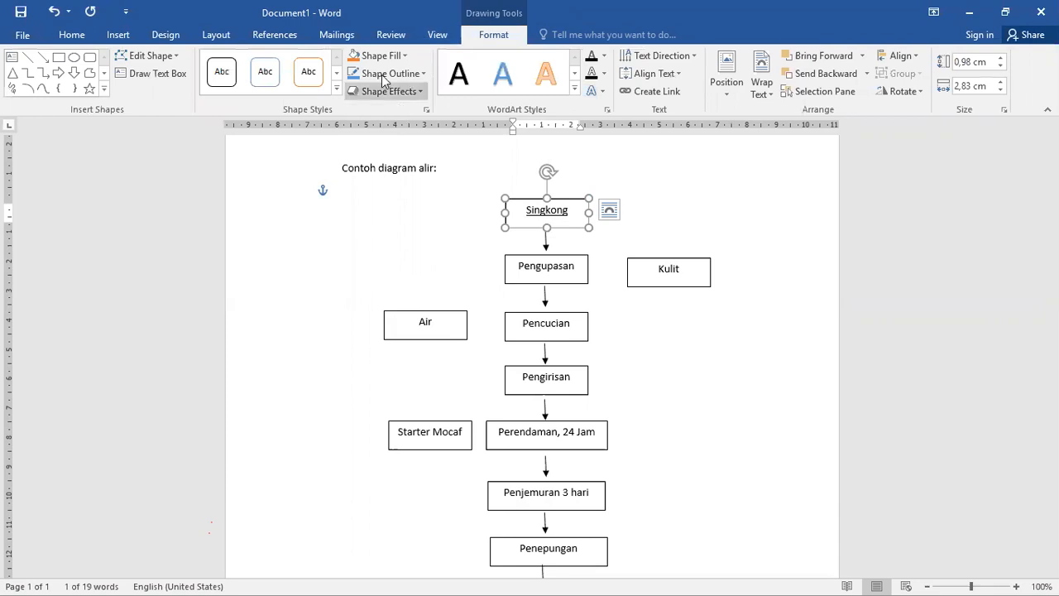
pyautogui.click(421, 74)
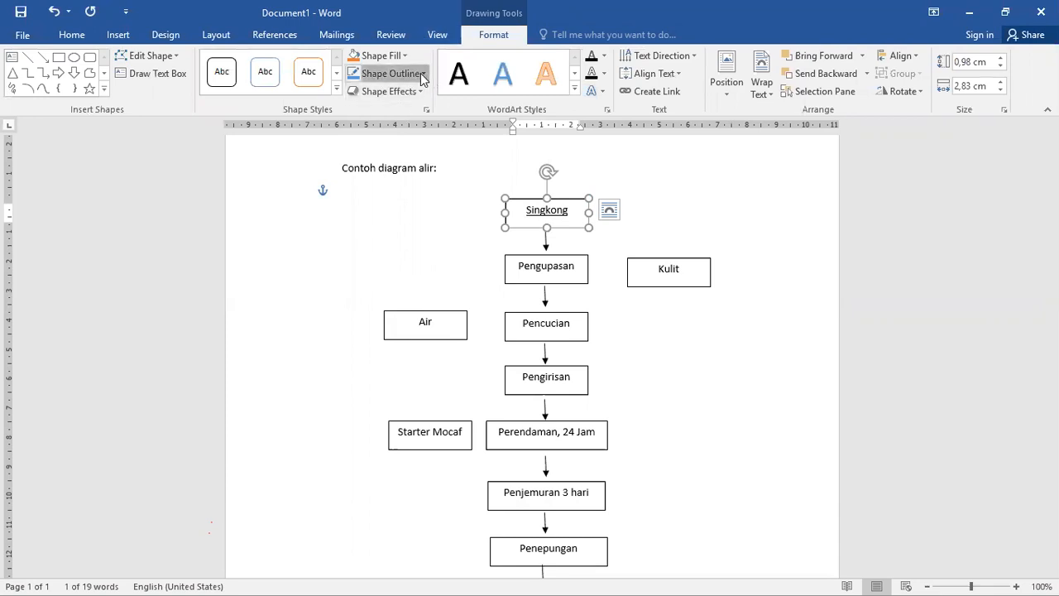
pyautogui.click(421, 74)
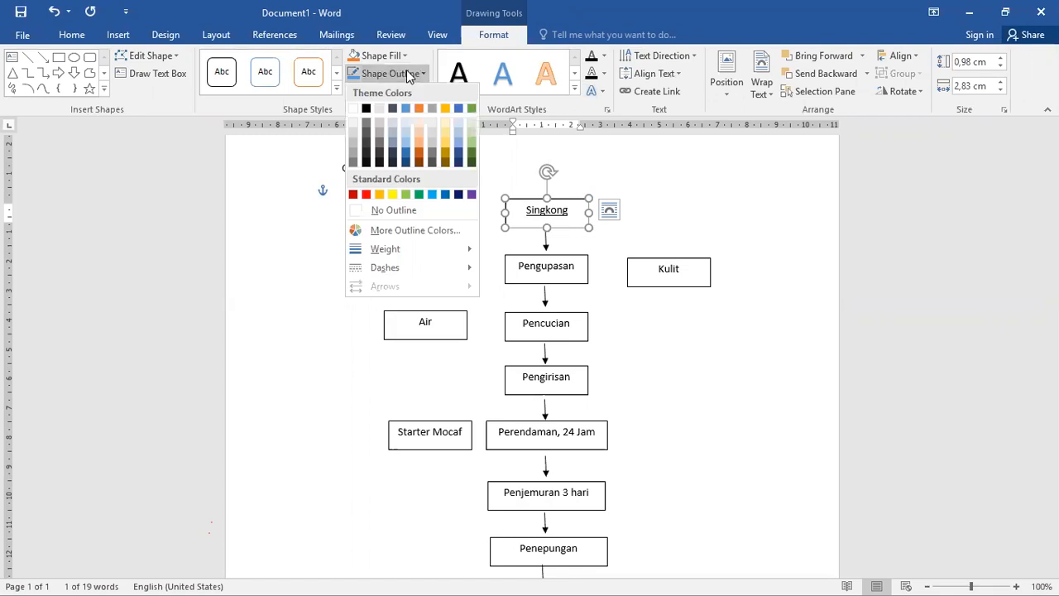
pyautogui.click(410, 211)
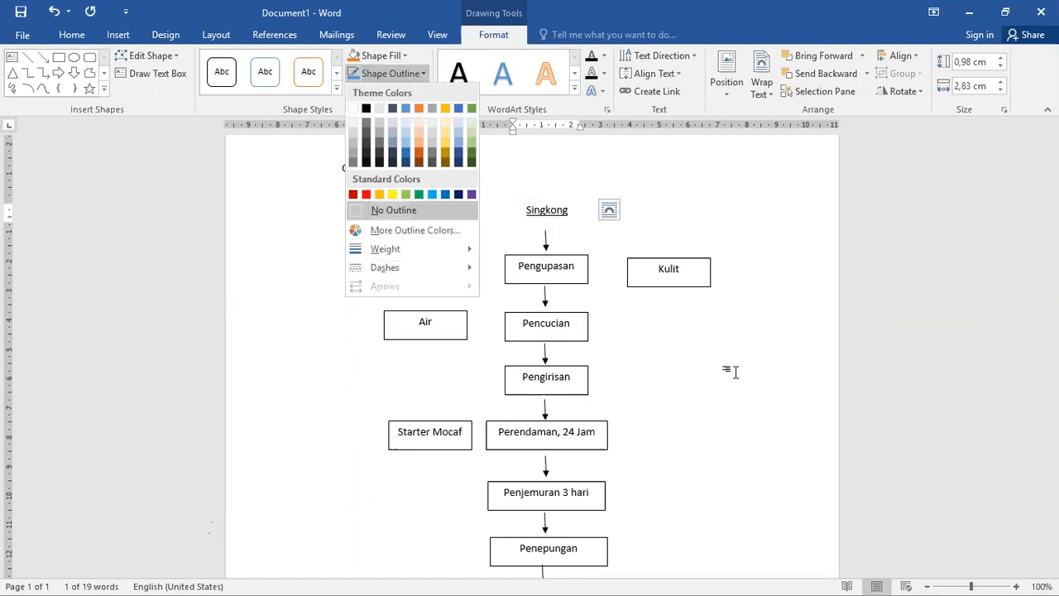
# - Underline the "Kulit" text beside "Pengupasan" and set its box to No Outline
pyautogui.click(683, 275)
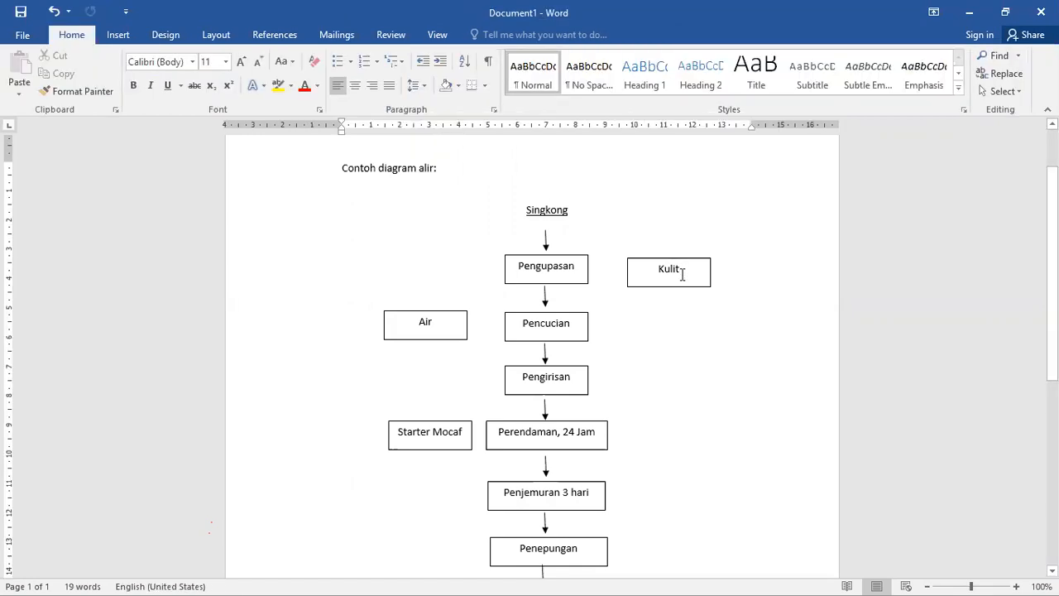
pyautogui.click(653, 275)
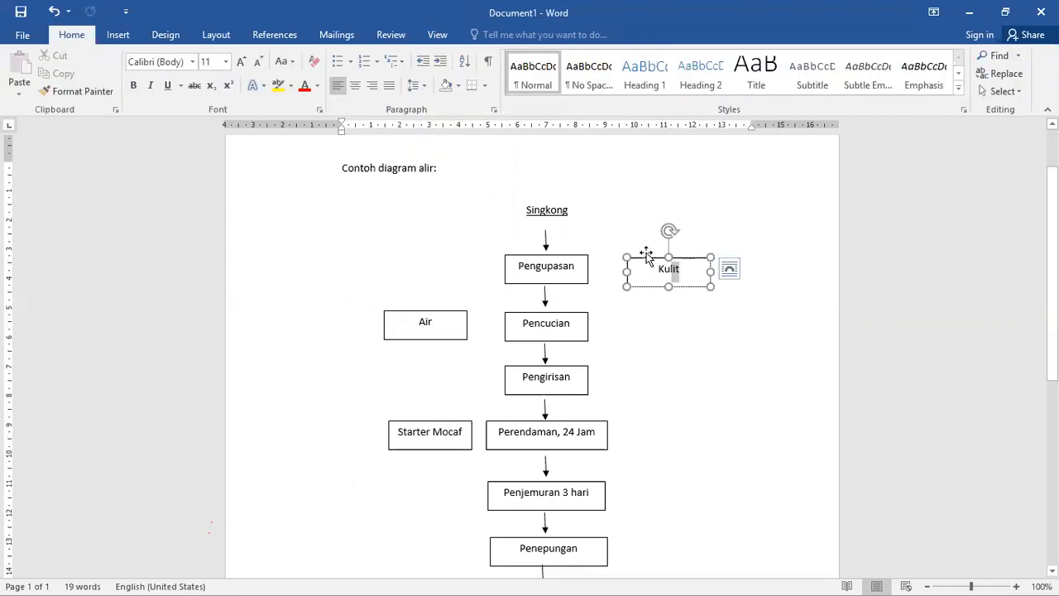
pyautogui.click(644, 260)
pyautogui.hotkey('ctrl', 'u')
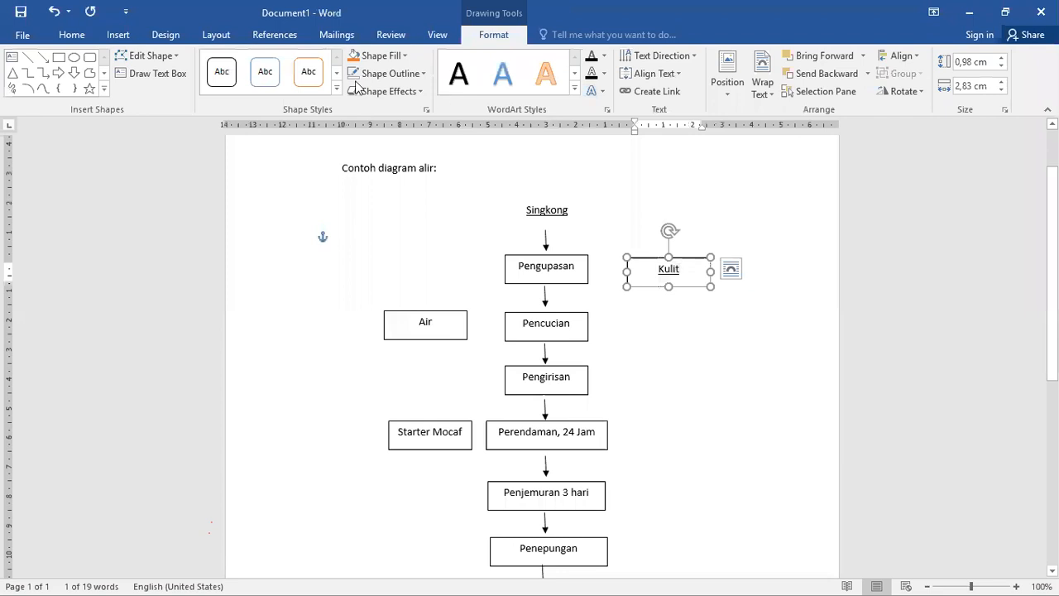
# - Set the "Air" box to No Outline and underline its text
pyautogui.click(432, 316)
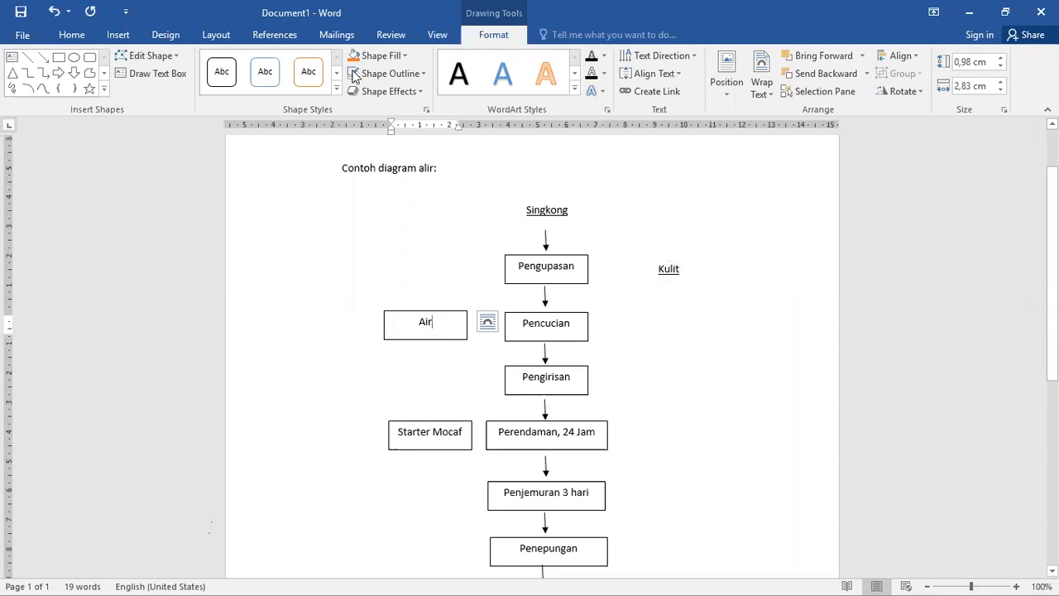
pyautogui.click(398, 311)
pyautogui.click(420, 324)
pyautogui.moveTo(431, 325); pyautogui.dragTo(439, 330)
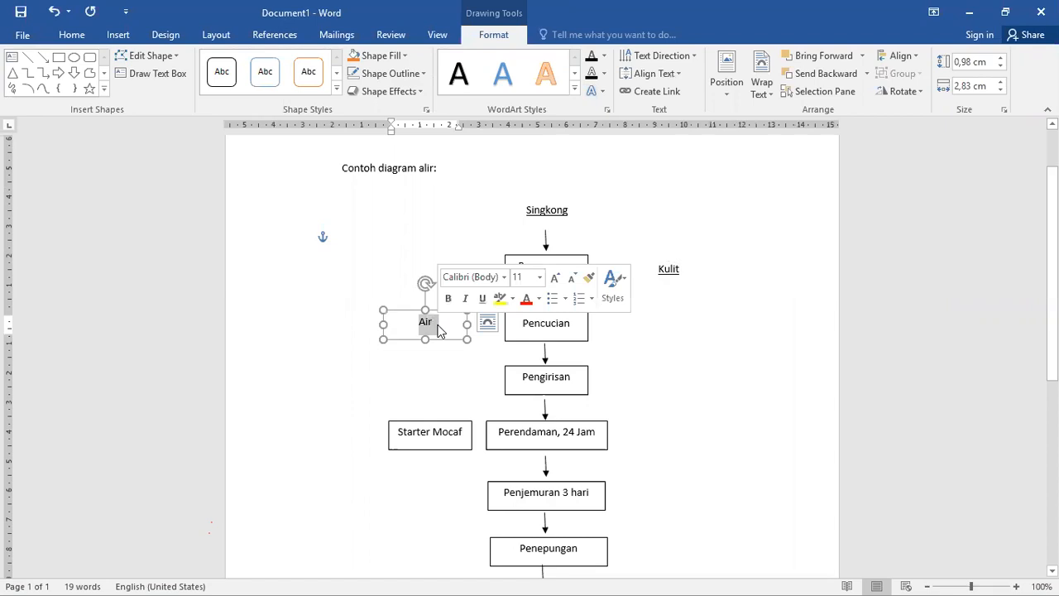
pyautogui.hotkey('ctrl', 'u')
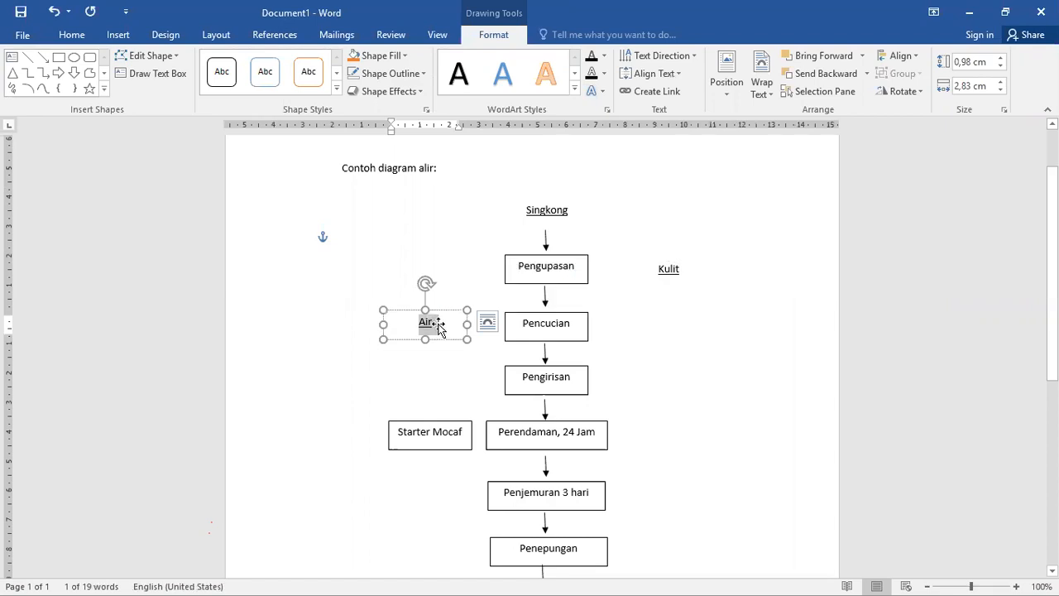
# - Remove the outlines of the "Starter Mocaf" box and the final "Mocaf" box, and underline the "Mocaf" text
pyautogui.click(441, 420)
pyautogui.click(441, 424)
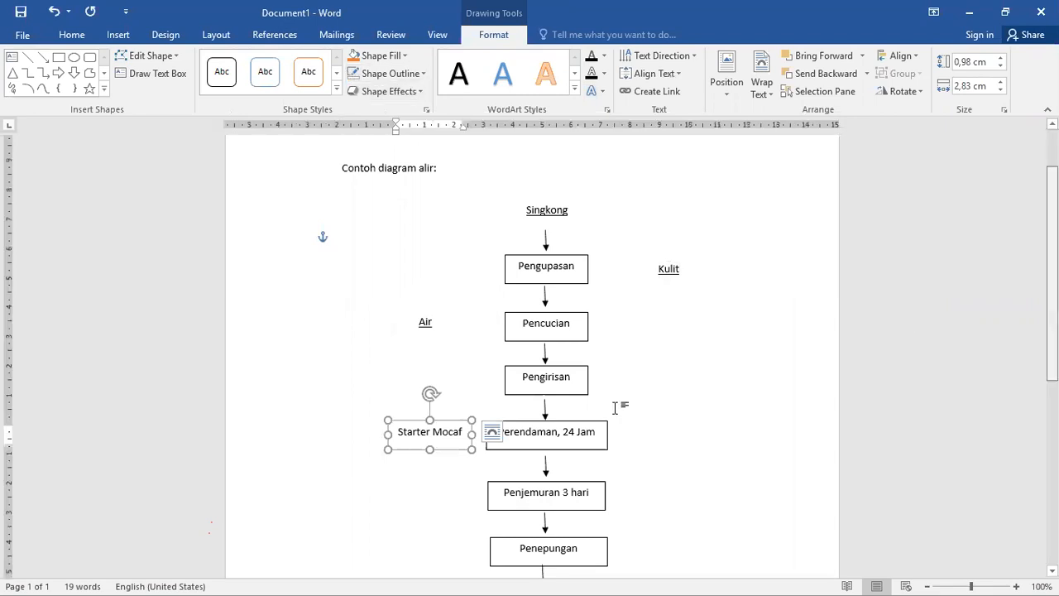
pyautogui.scroll(-3, 589, 490)
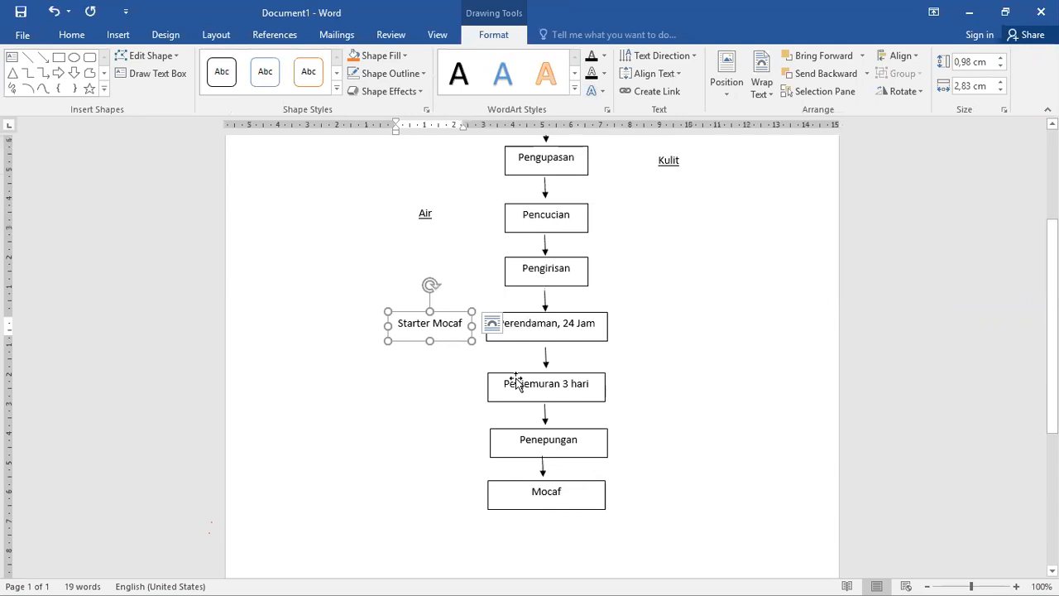
pyautogui.click(542, 481)
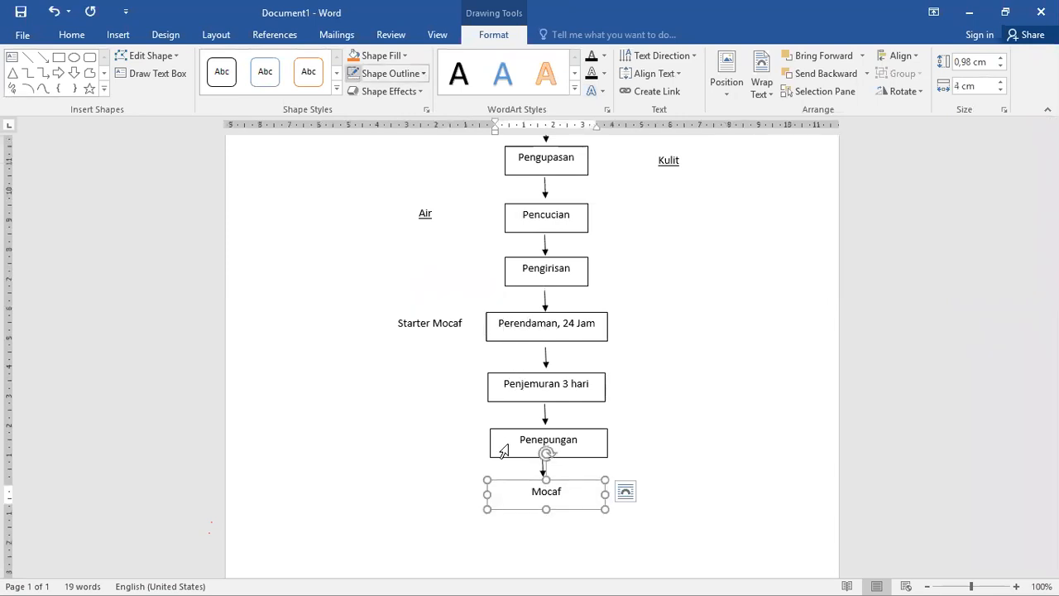
pyautogui.moveTo(530, 491); pyautogui.dragTo(574, 494)
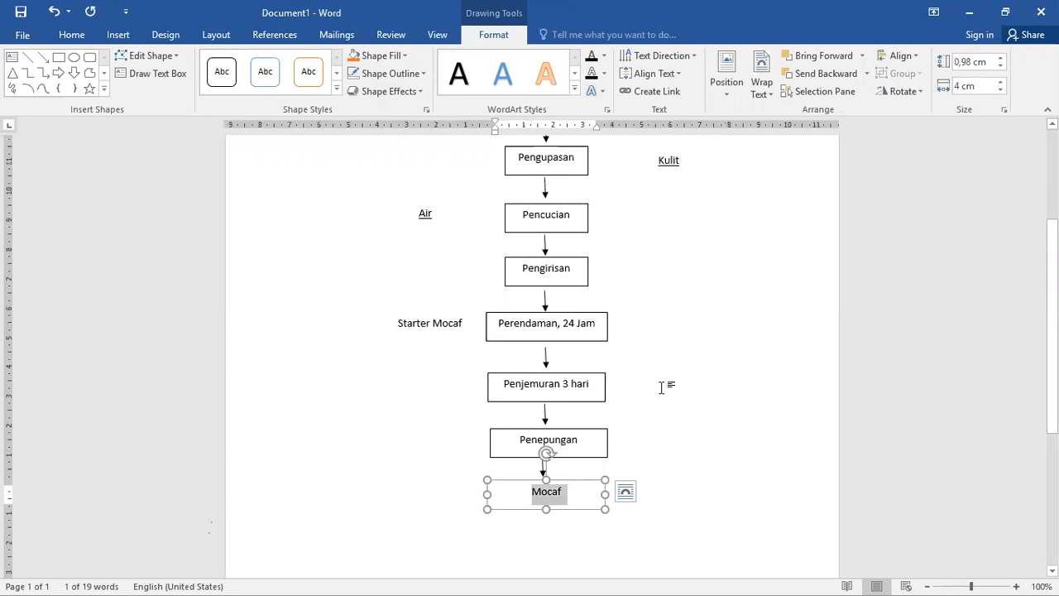
pyautogui.click(619, 364)
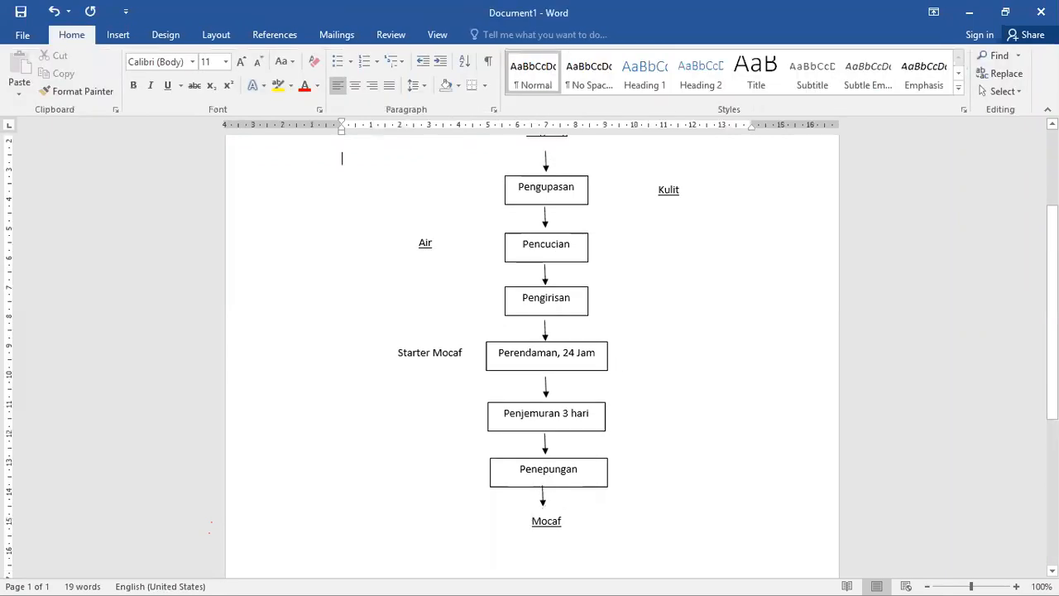
# - Draw black horizontal arrows from "Pengupasan" to "Kulit", about 1.9 cm long, and from "Air" to "Pencucian", about 2.1 cm long
pyautogui.scroll(1, 532, 356)
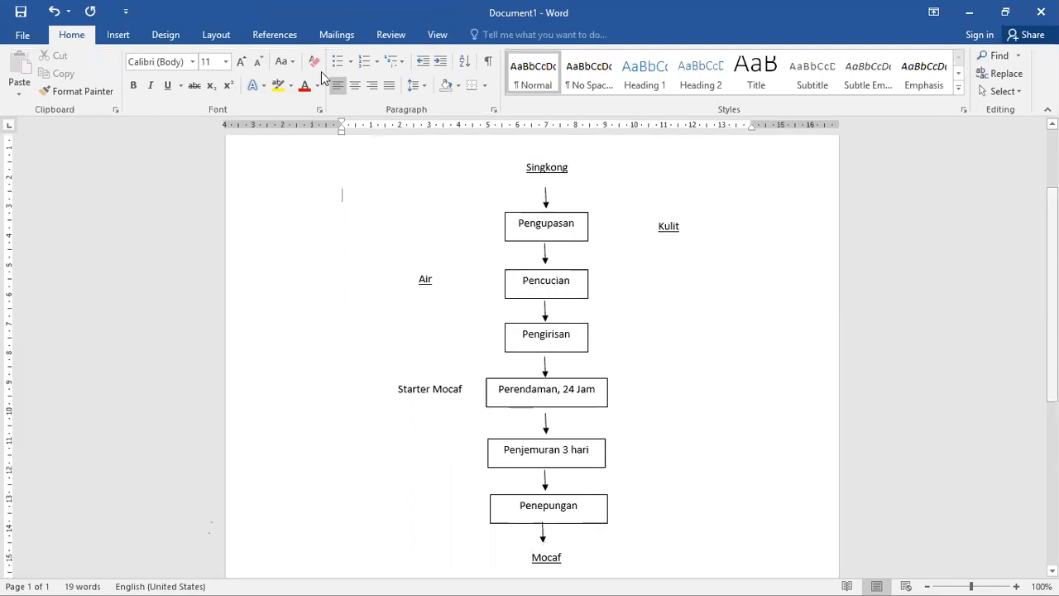
pyautogui.click(118, 36)
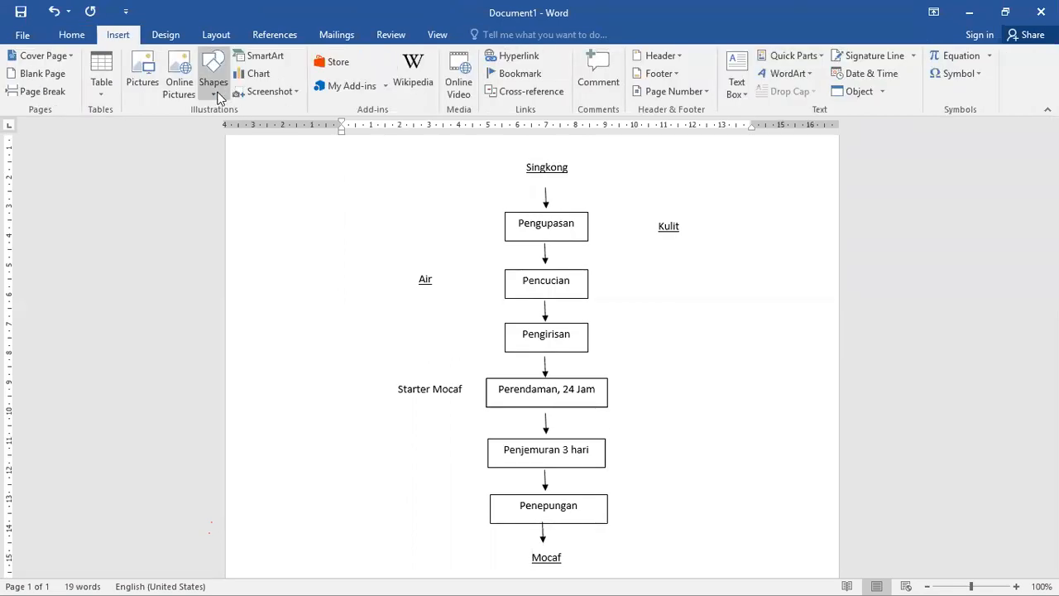
pyautogui.click(238, 128)
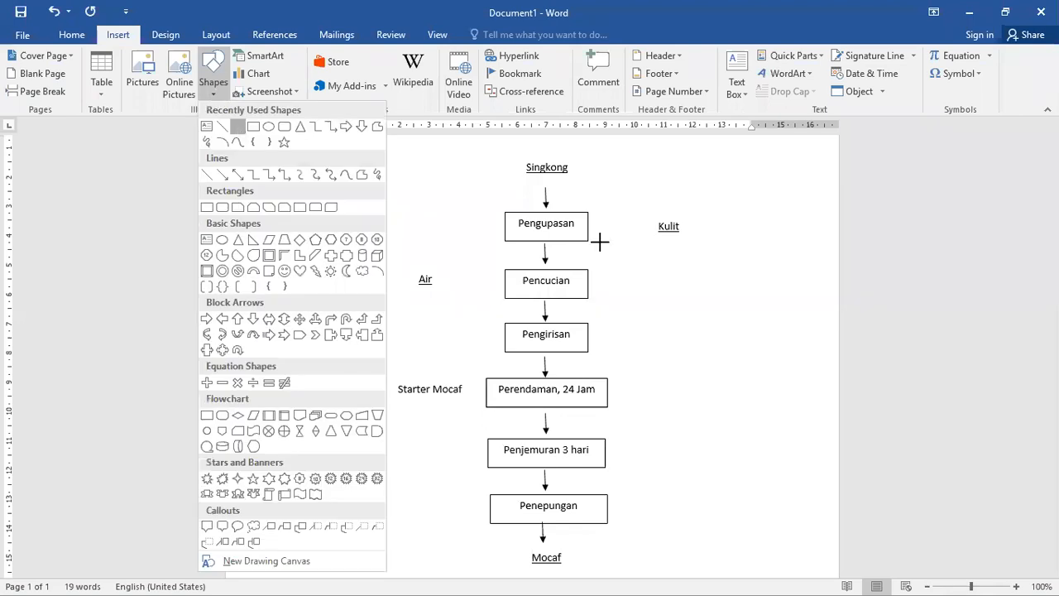
pyautogui.moveTo(594, 226); pyautogui.dragTo(650, 227)
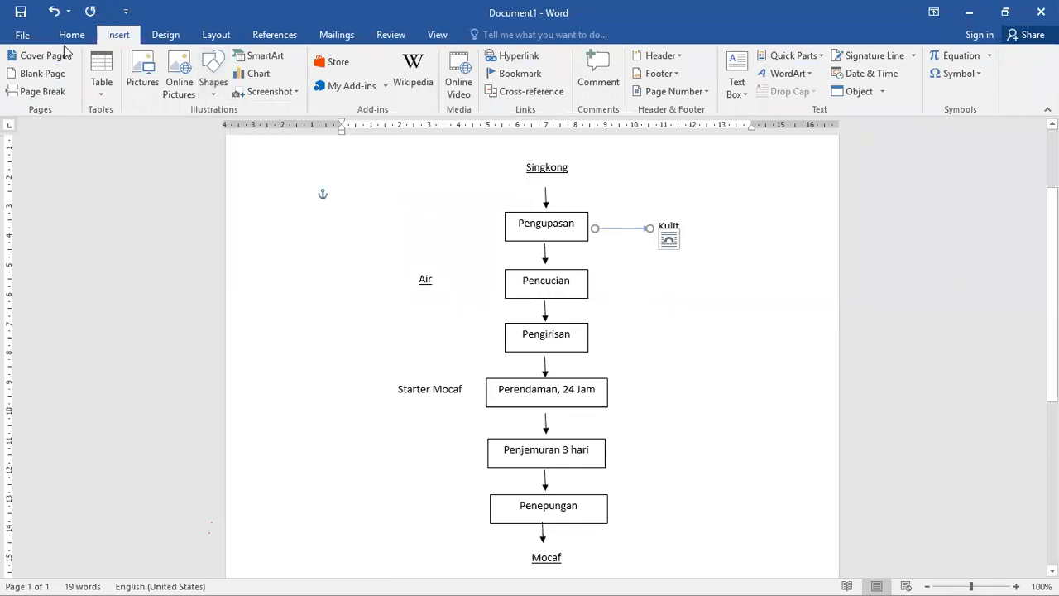
pyautogui.click(230, 82)
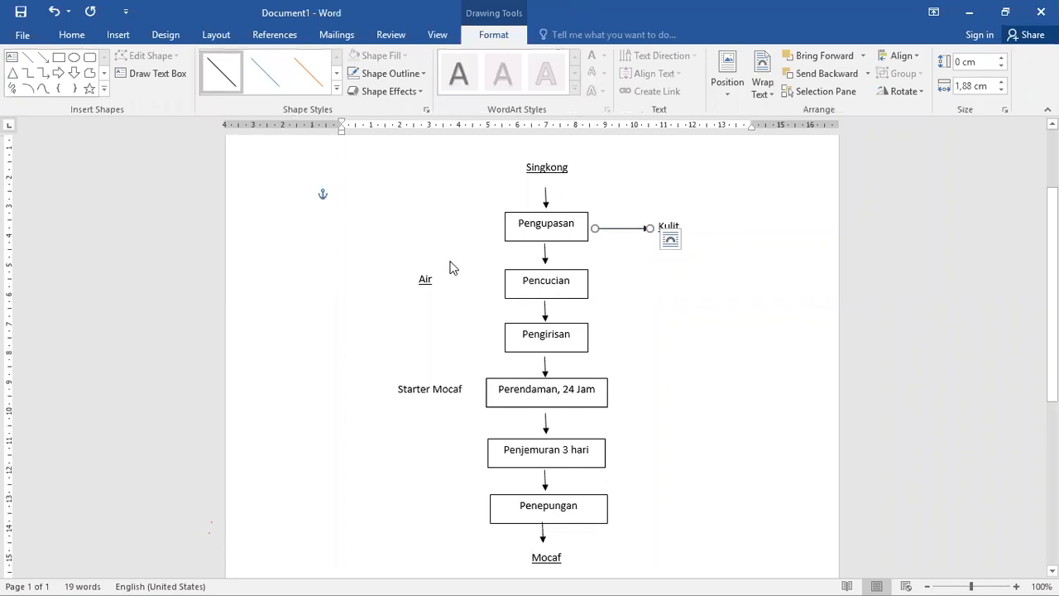
pyautogui.click(46, 59)
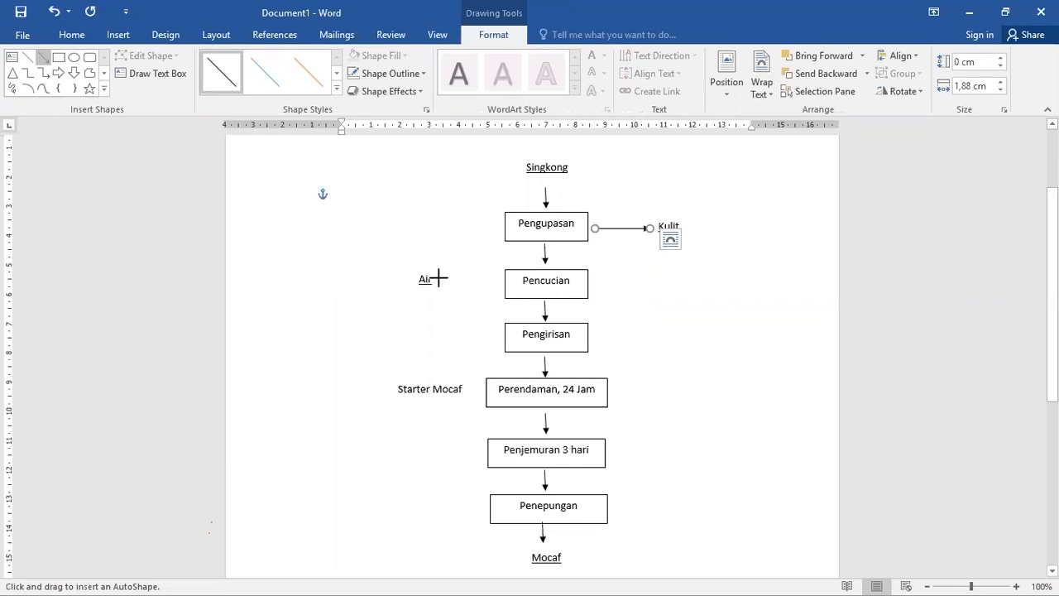
pyautogui.moveTo(437, 278); pyautogui.dragTo(499, 280)
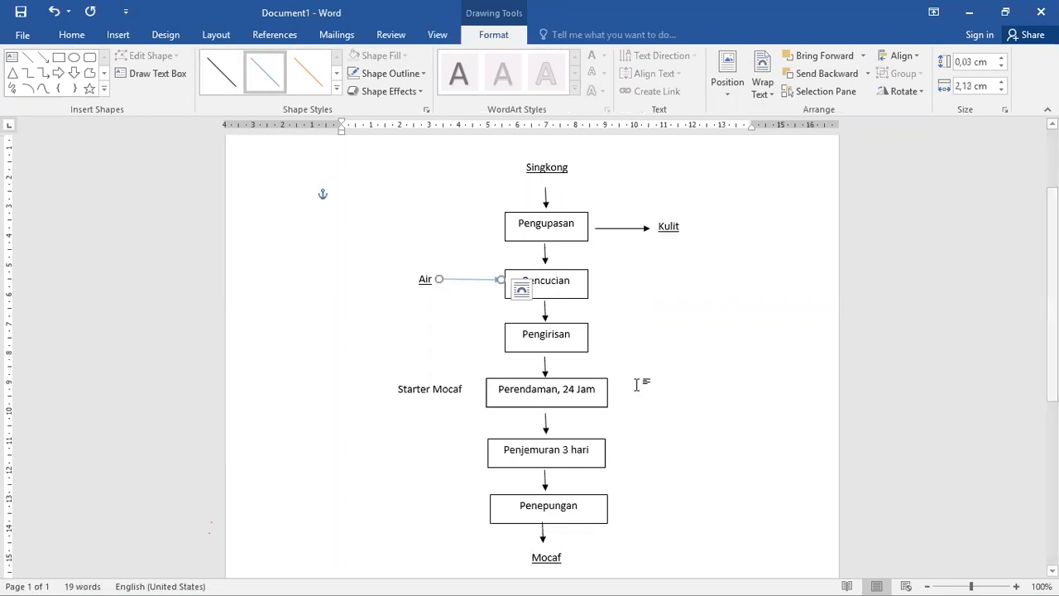
# - Move the "Starter Mocaf" label slightly left to widen the gap before the "Perendaman, 24 Jam" box
pyautogui.click(442, 387)
pyautogui.moveTo(432, 374); pyautogui.dragTo(417, 374)
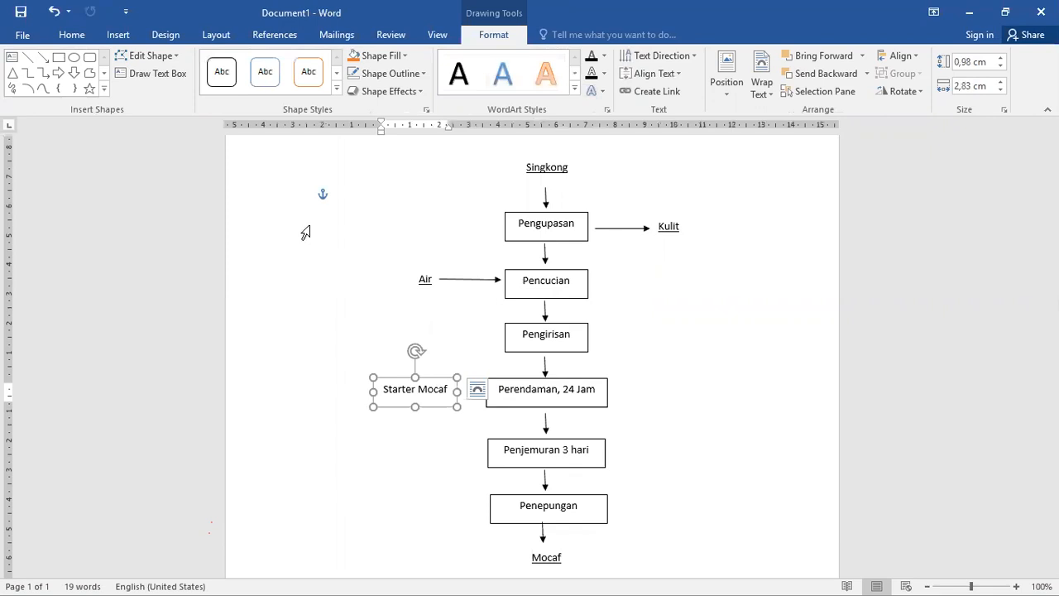
pyautogui.press('Escape')
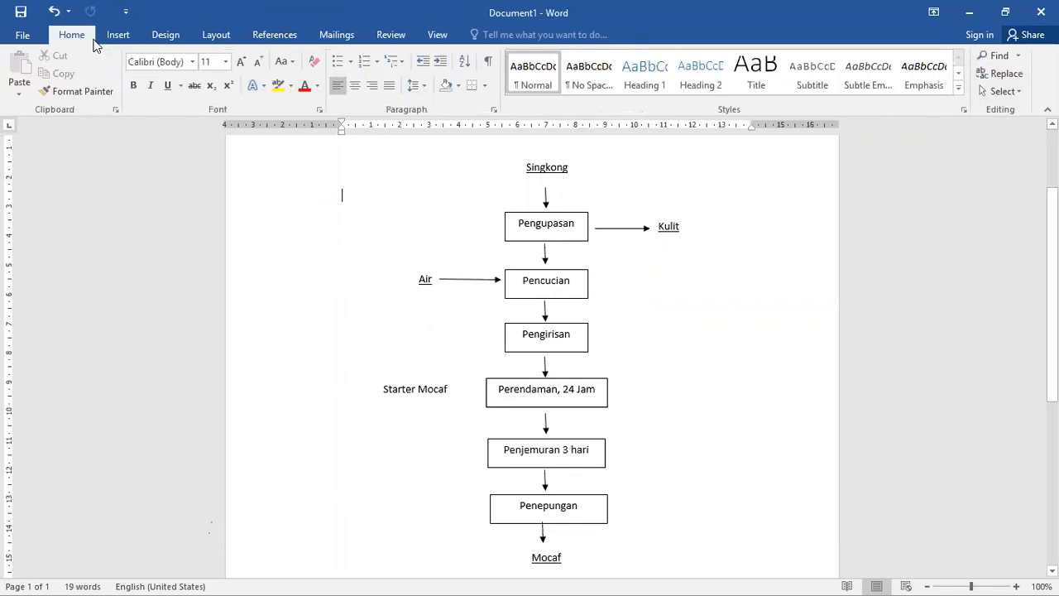
# - Draw a black horizontal arrow about 1 cm long from "Starter Mocaf" to the "Perendaman, 24 Jam" box
pyautogui.click(113, 37)
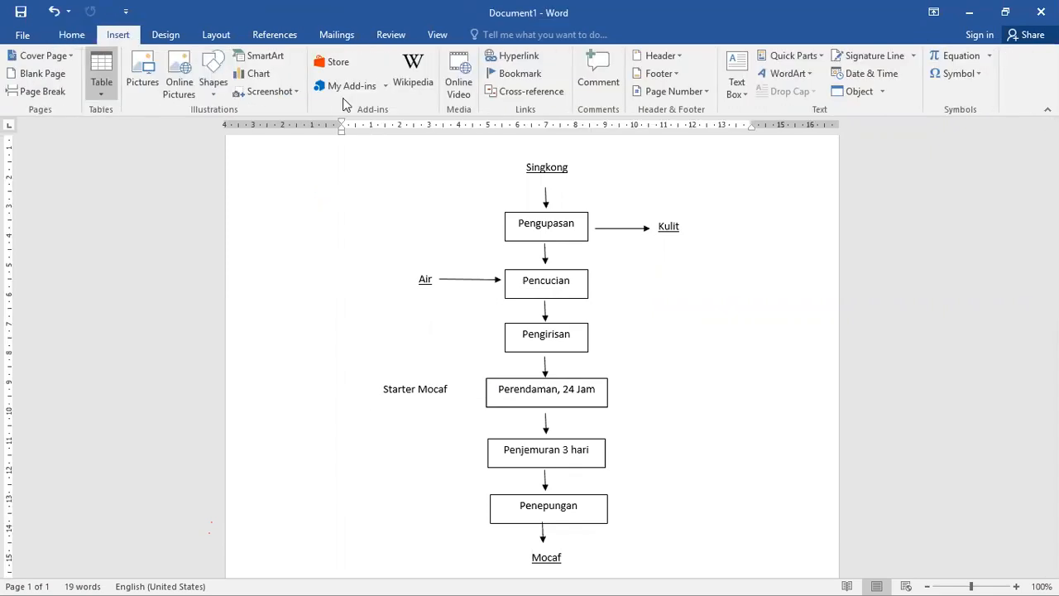
pyautogui.click(220, 91)
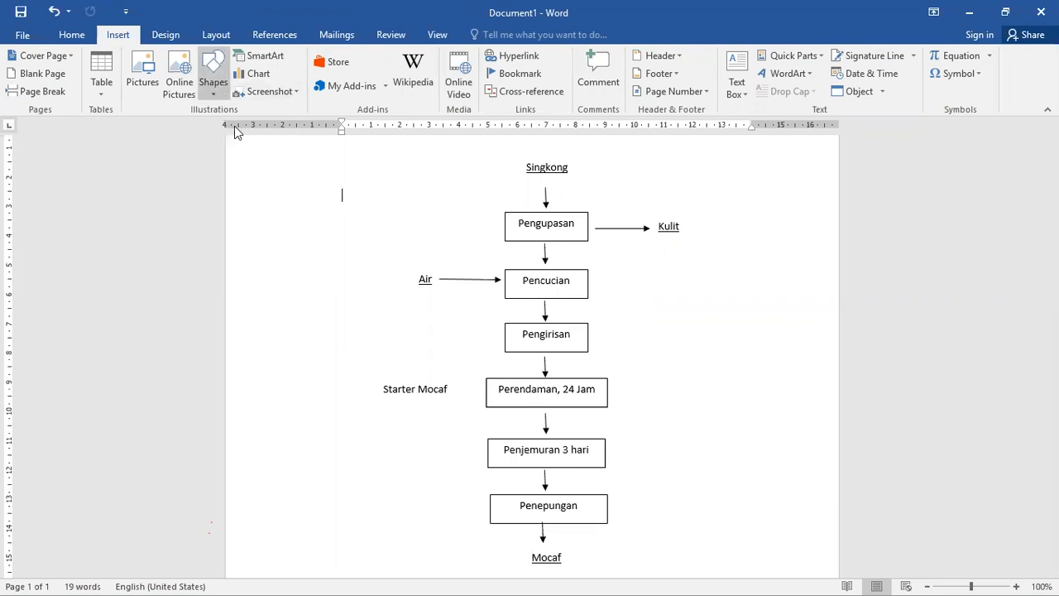
pyautogui.click(240, 127)
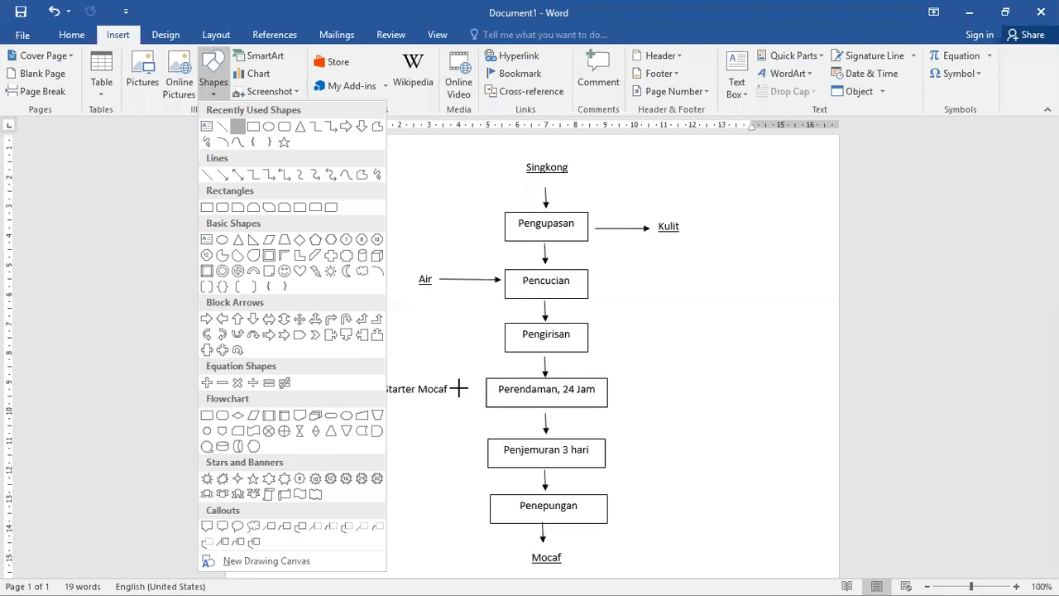
pyautogui.moveTo(454, 388); pyautogui.dragTo(484, 388)
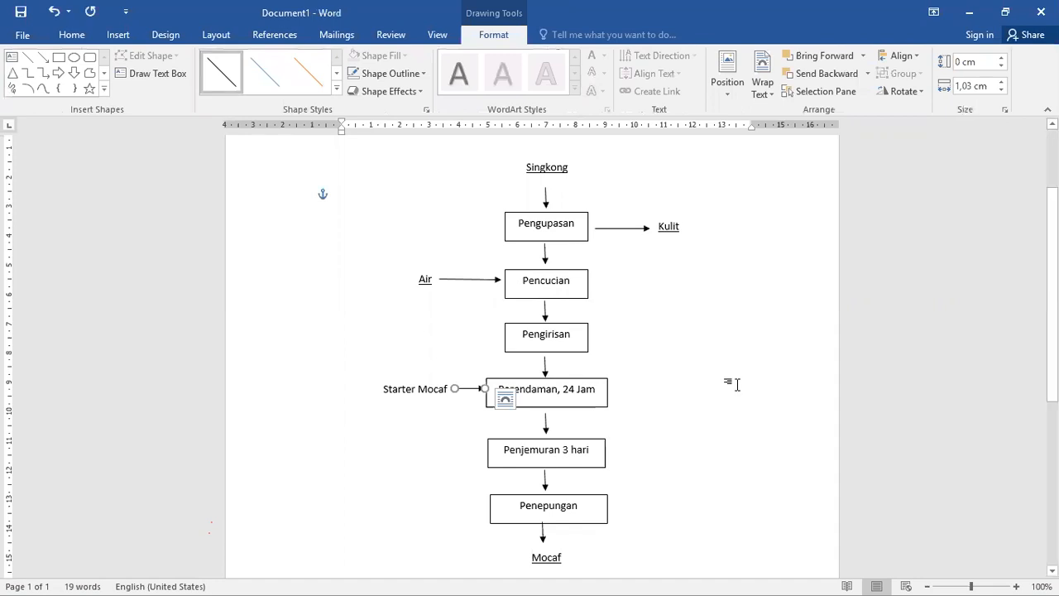
pyautogui.click(769, 385)
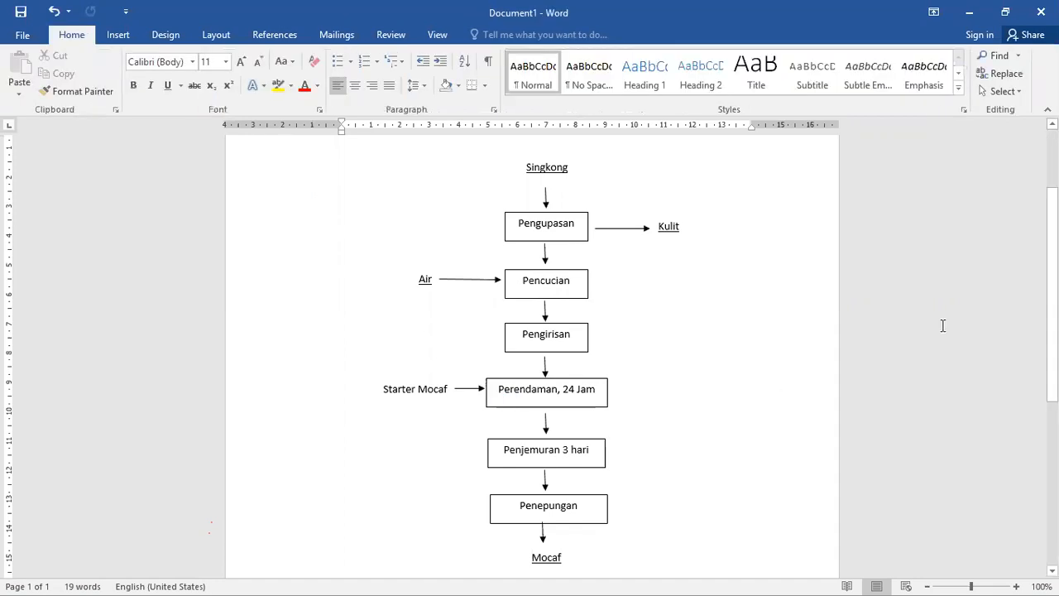
# - Nudge the final "Mocaf" label slightly left so that it is centred under its incoming arrow
pyautogui.scroll(-1, 551, 554)
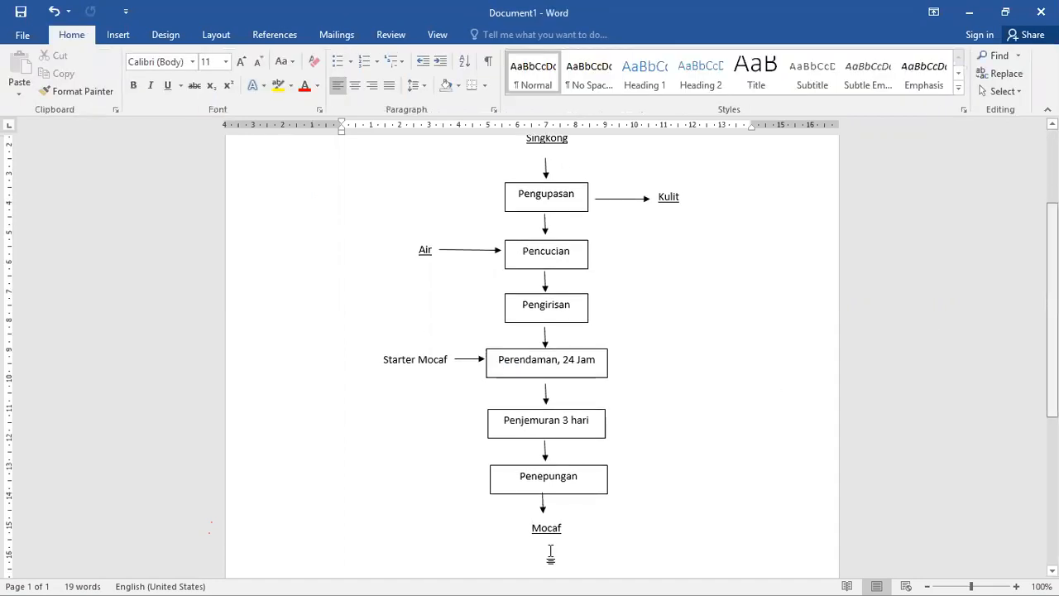
pyautogui.click(556, 513)
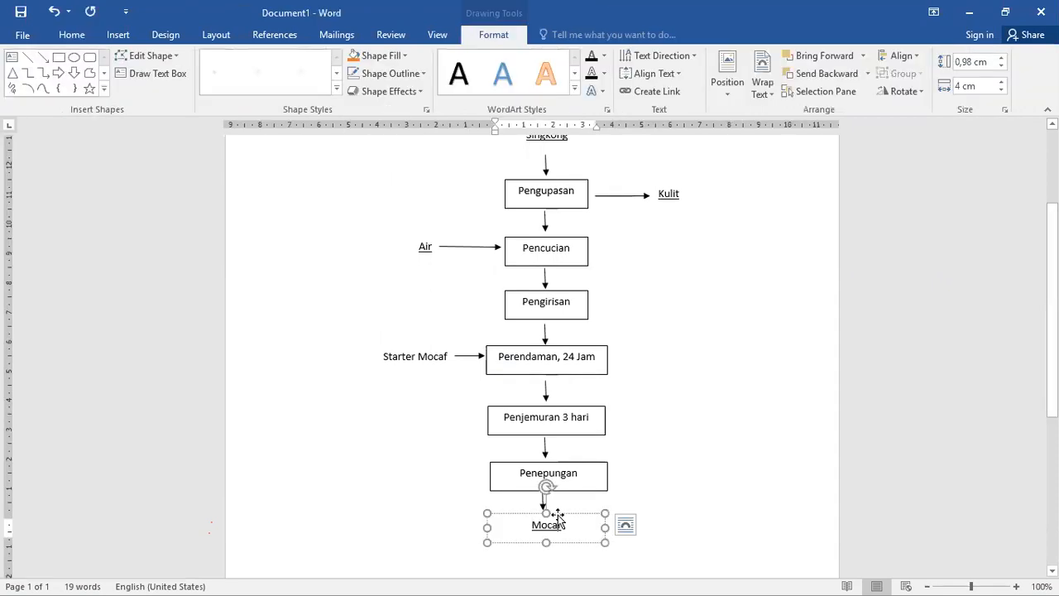
pyautogui.moveTo(556, 513); pyautogui.dragTo(554, 512)
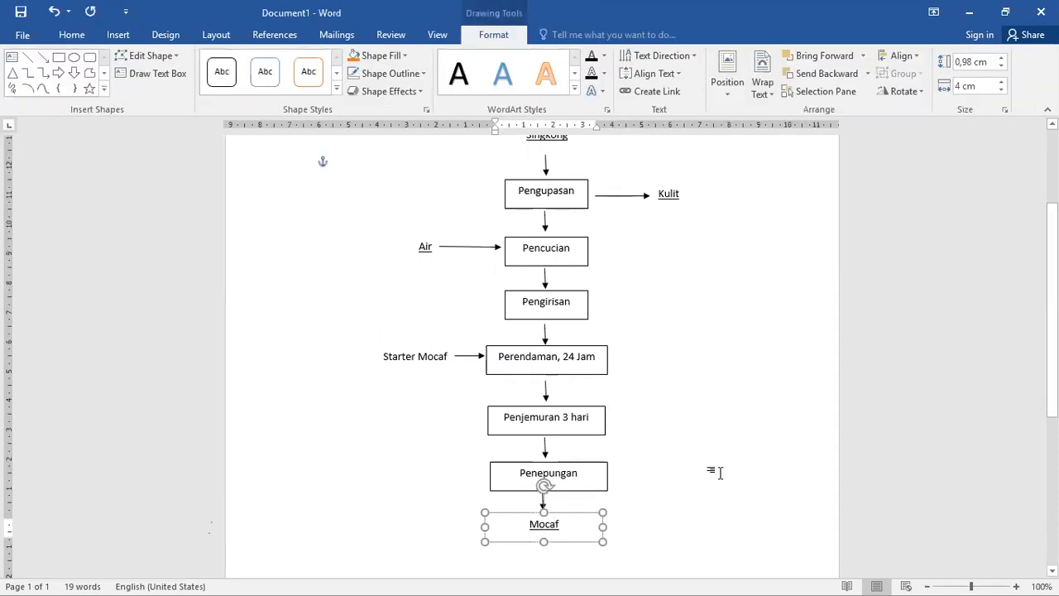
pyautogui.click(1009, 279)
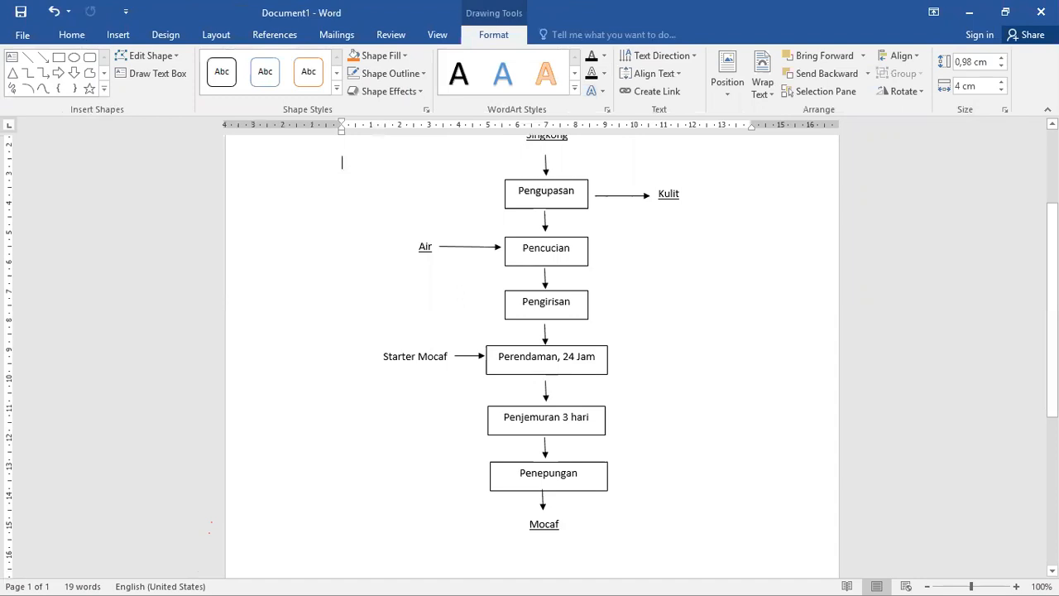
# - Duplicate the "Mocaf" text box and place the copy a little below the original
pyautogui.scroll(-3, 594, 318)
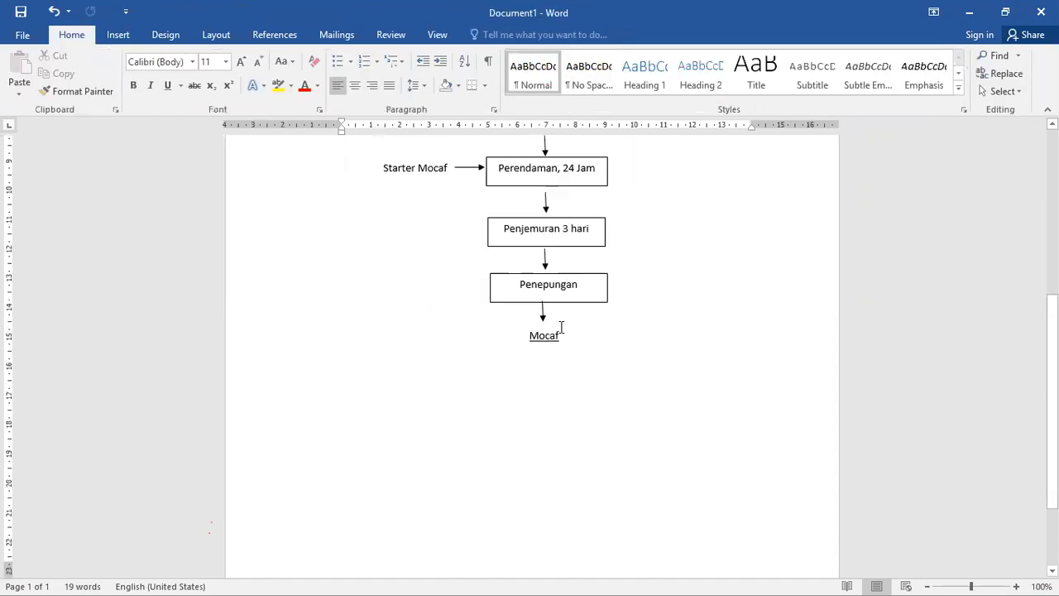
pyautogui.click(562, 331)
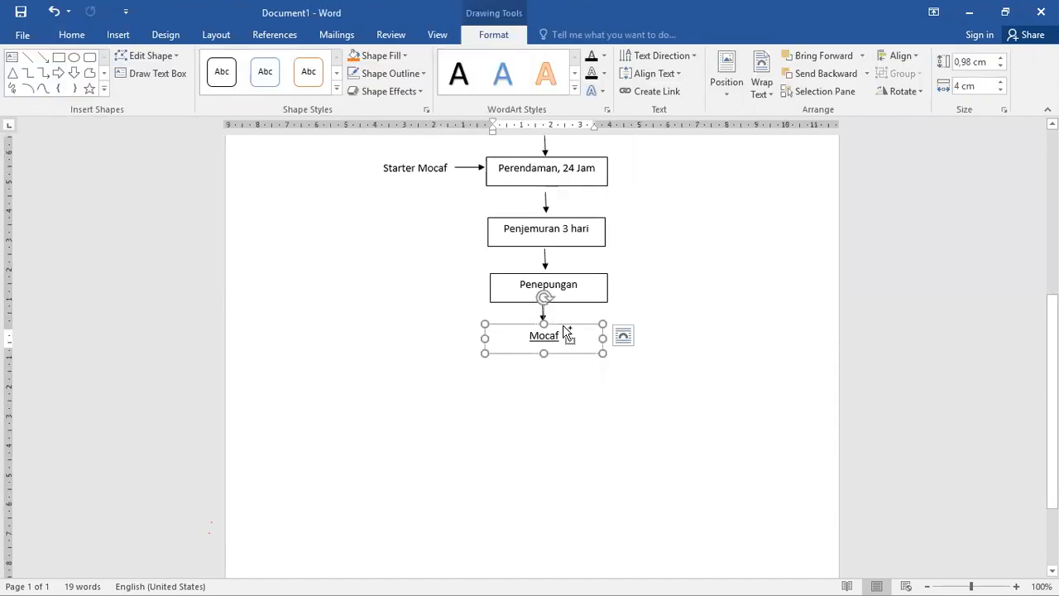
pyautogui.hotkey('ctrl', 'd')
pyautogui.moveTo(595, 338); pyautogui.dragTo(591, 395)
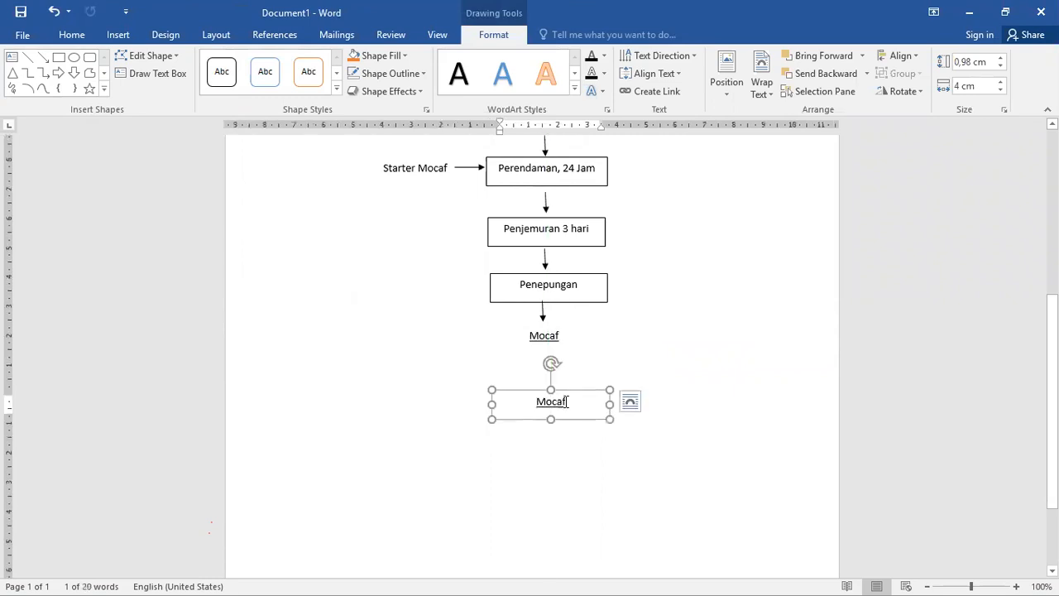
# - Replace the duplicated label's text with the non-underlined caption "Gambar 1. Diagram Alir Proses Pembuatan Mocaf"
pyautogui.doubleClick(576, 401)
pyautogui.hotkey('ctrl', 'u')
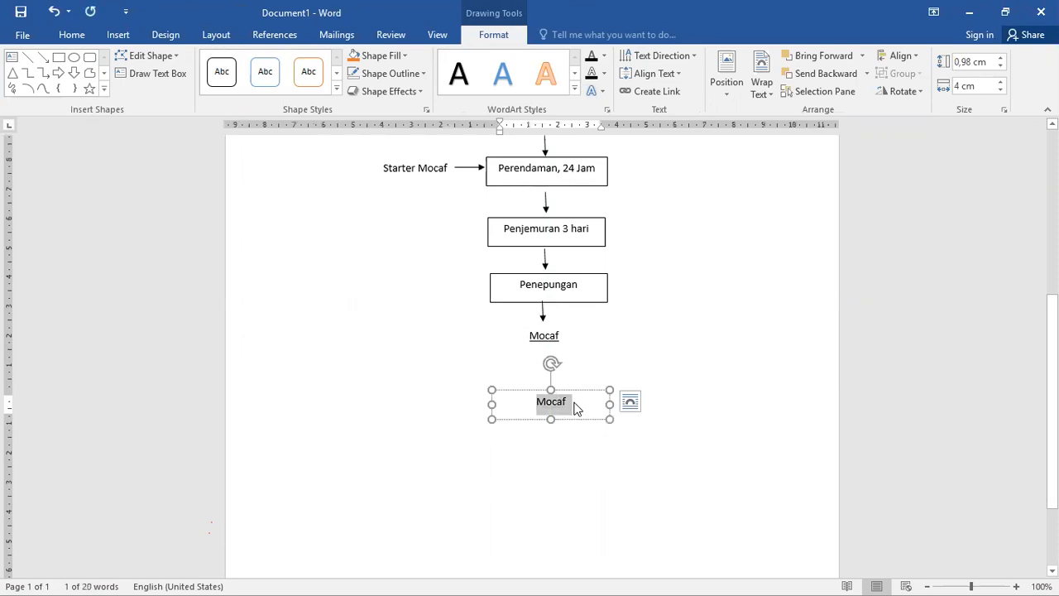
pyautogui.write('Gambar ')
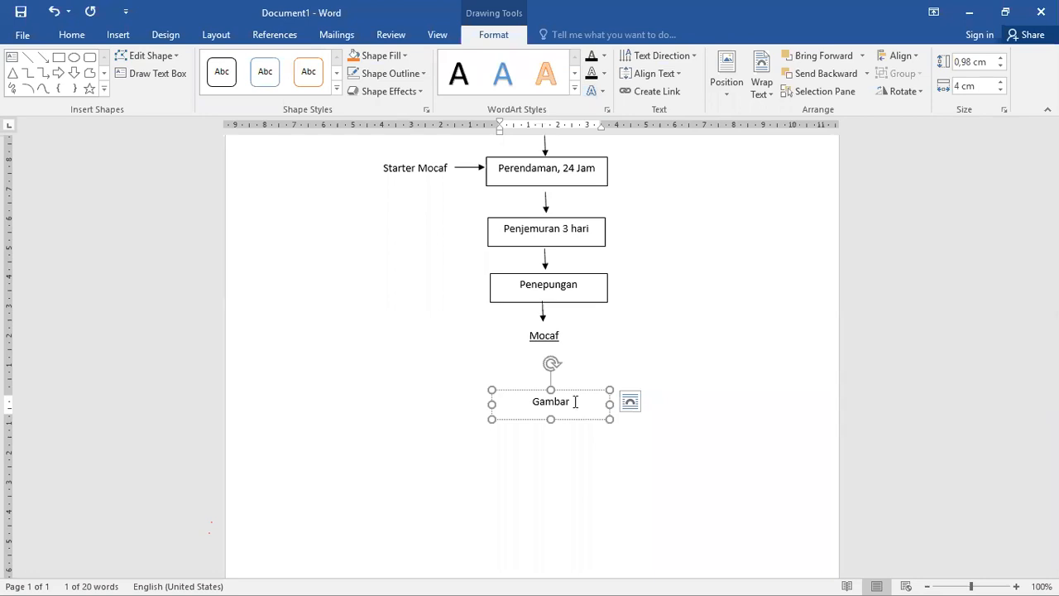
pyautogui.write('1. Diagram')
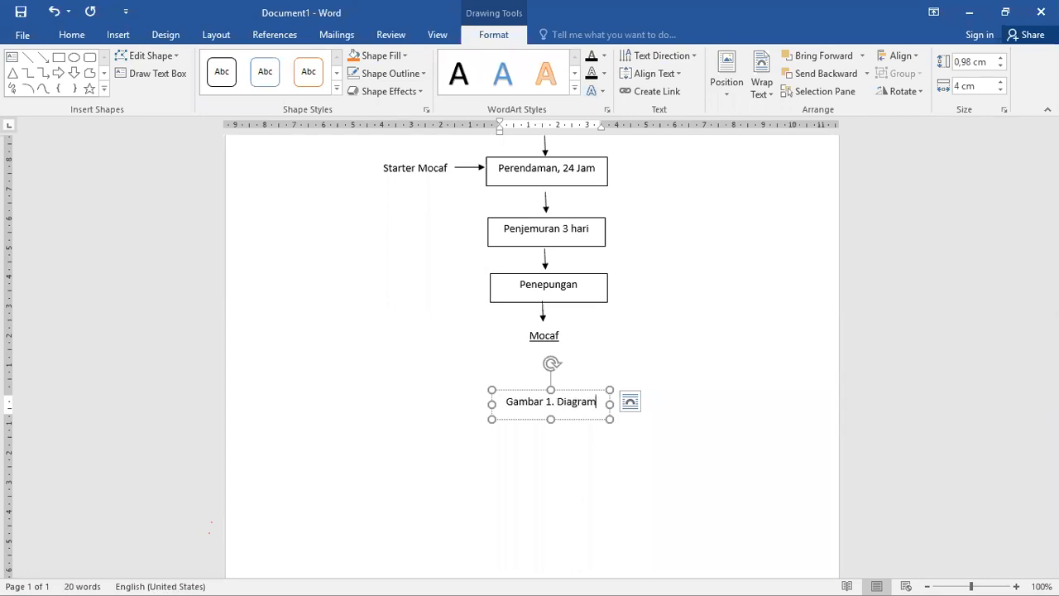
pyautogui.write(' Alir Proses Pembuatan')
# - Widen the caption's text box to about 10.61 cm so it fits one line, and centre it beneath the flowchart
pyautogui.moveTo(377, 412); pyautogui.dragTo(374, 411)
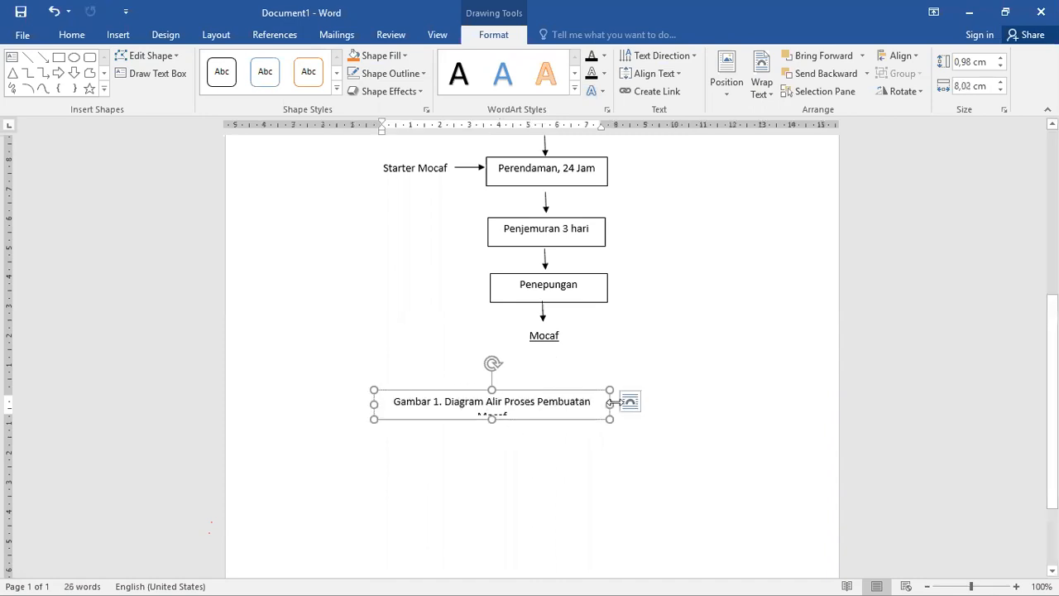
pyautogui.moveTo(609, 403); pyautogui.dragTo(685, 407)
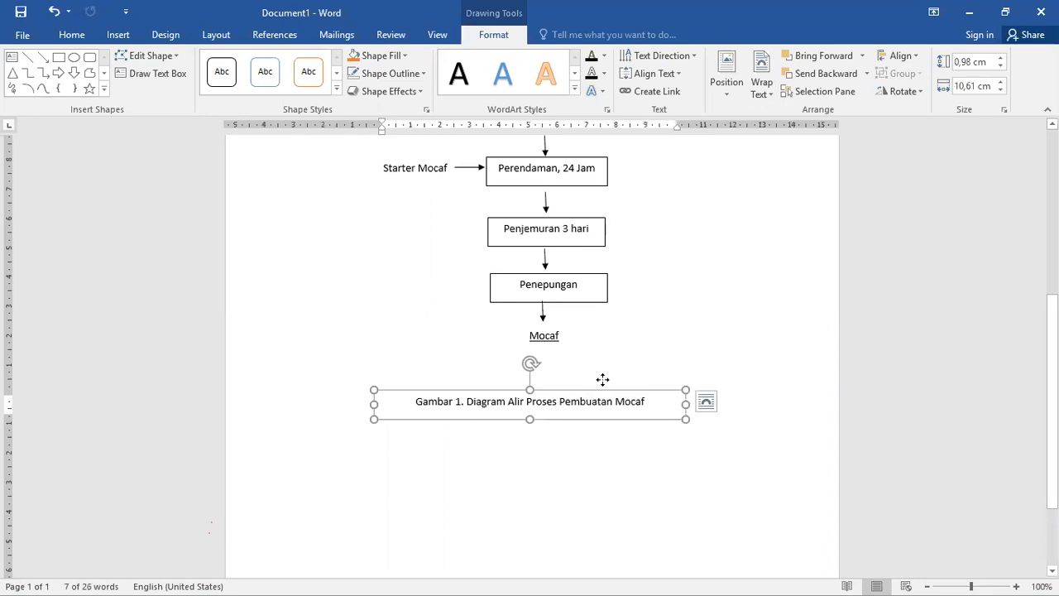
pyautogui.moveTo(626, 381); pyautogui.dragTo(545, 315)
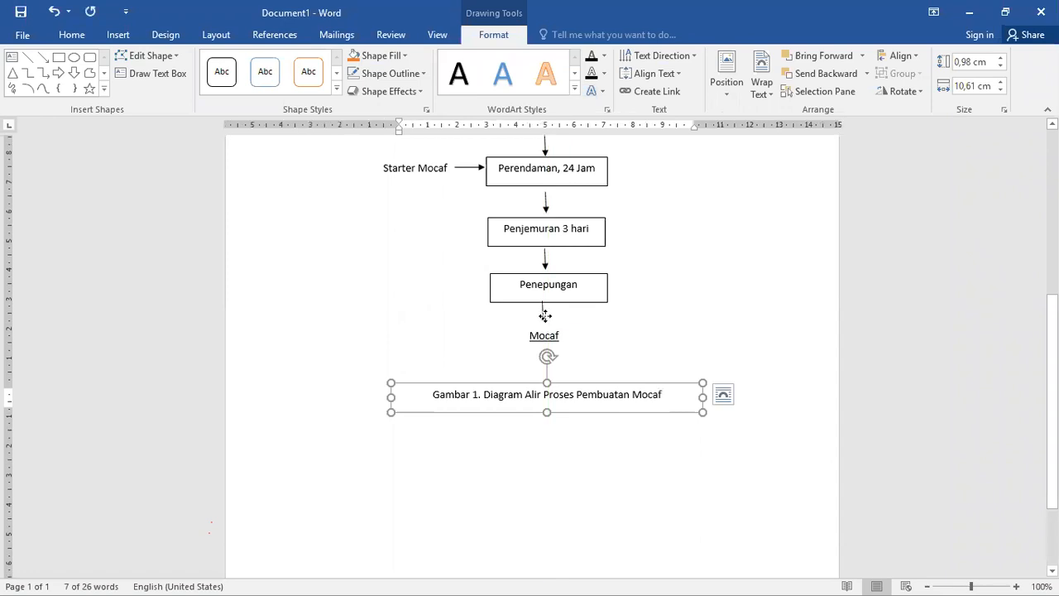
# - Nudge the arrow between "Penepungan" and "Mocaf" slightly right to align it with the arrows above
pyautogui.click(545, 315)
pyautogui.click(545, 313)
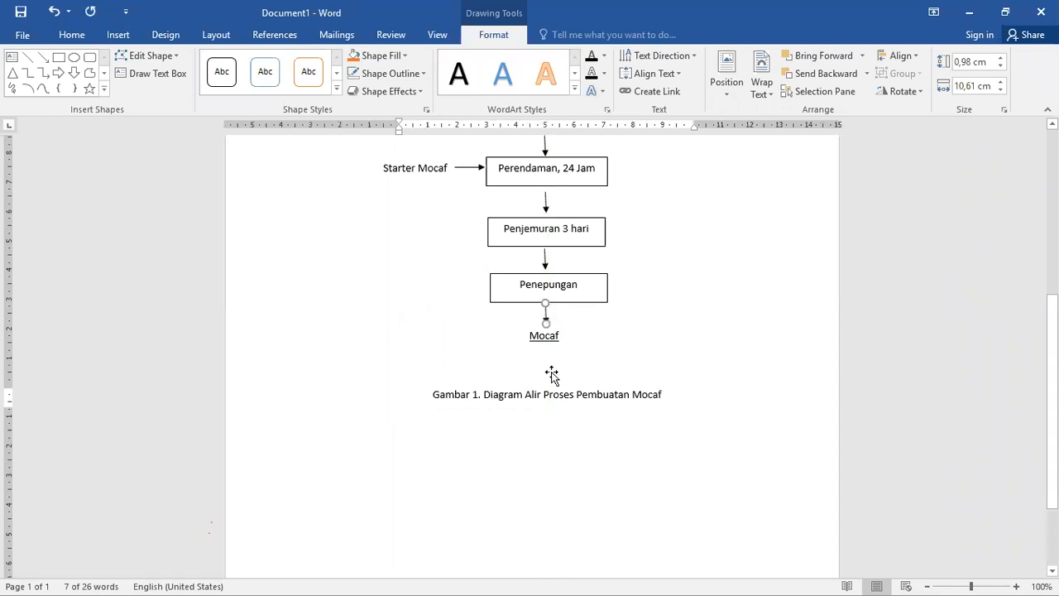
pyautogui.click(709, 373)
# - Zoom out to 70% and review the complete flowchart from "Singkong" down to the figure caption
pyautogui.scroll(4, 709, 373)
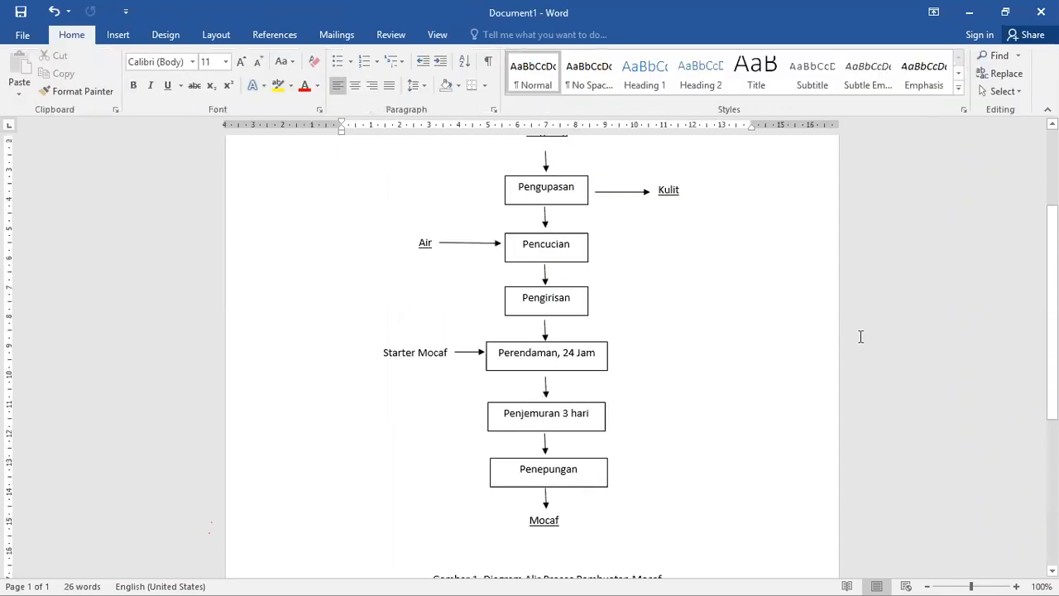
pyautogui.click(929, 572)
pyautogui.click(929, 573)
pyautogui.click(929, 573)
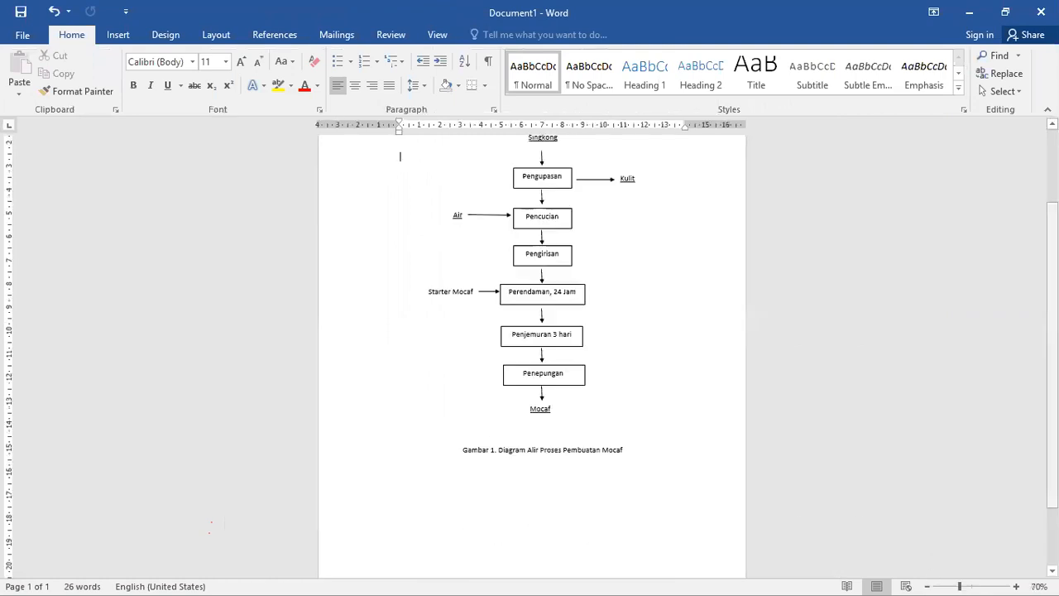
pyautogui.scroll(2, 529, 331)
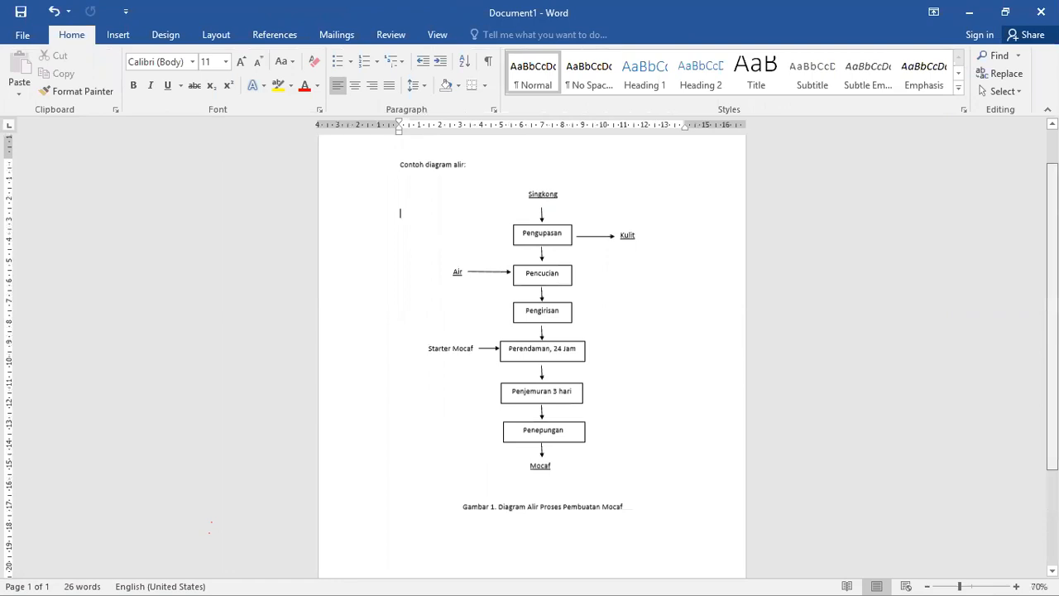
pyautogui.scroll(-1, 359, 330)
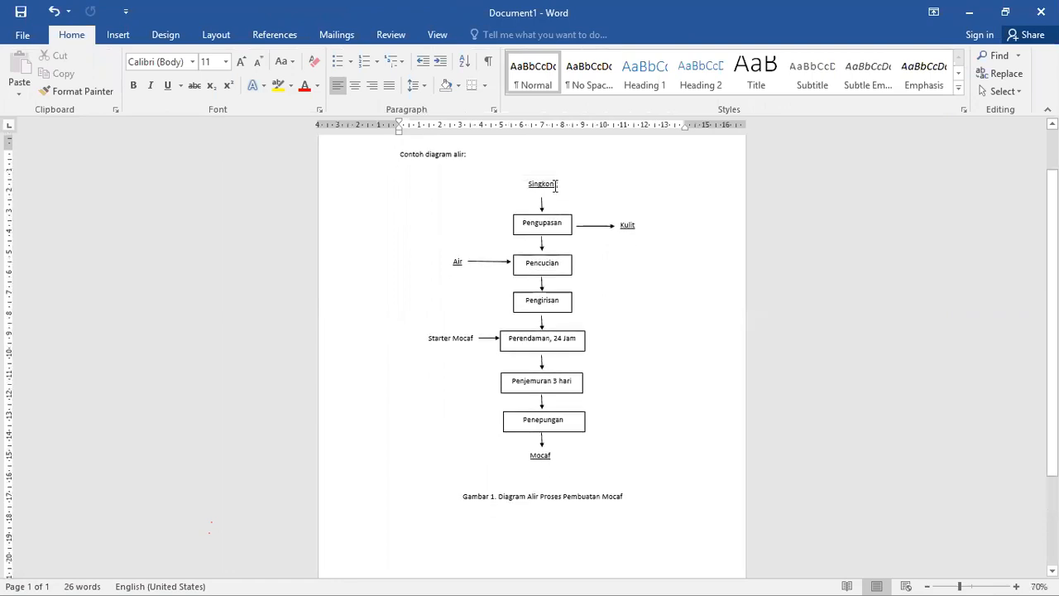
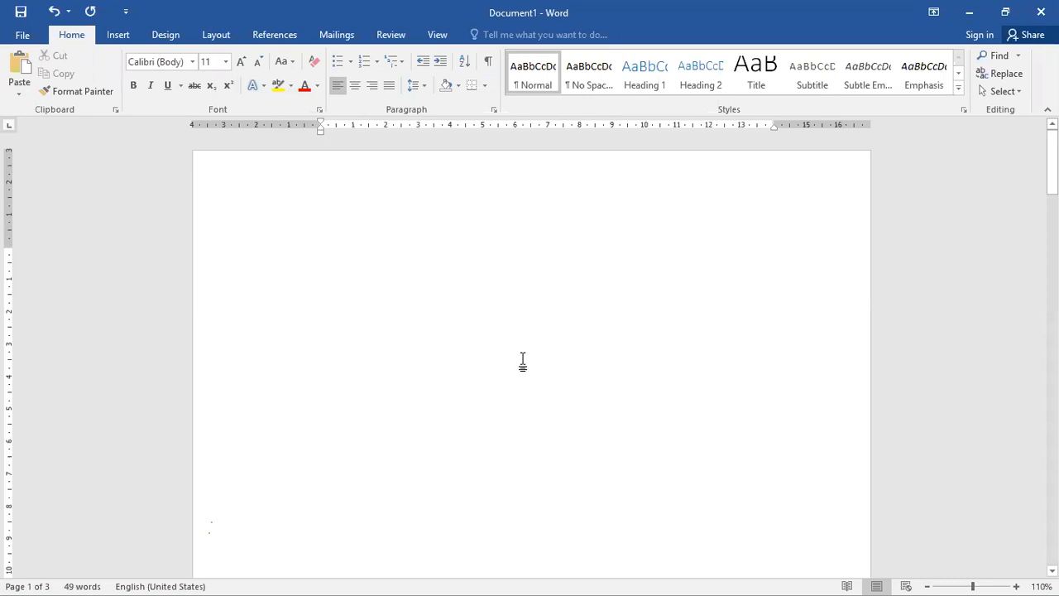
# - Enter the table title "Tabel 1. Komposisi Tepung Mocaf (Modified Cassava Flour)" at the start of the blank first page
pyautogui.write('T')
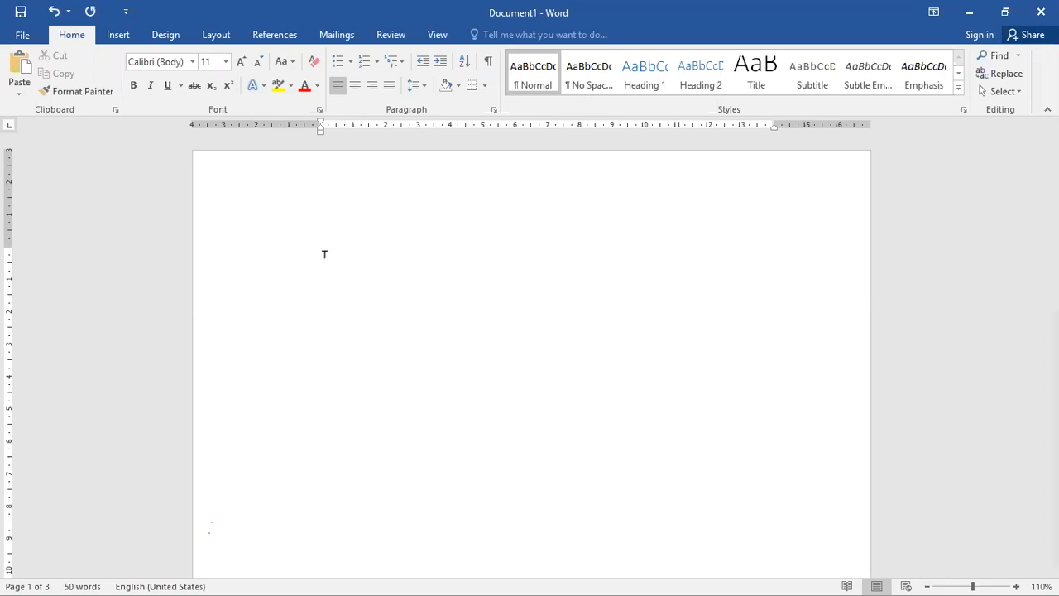
pyautogui.write('abel 1. Komposisi T')
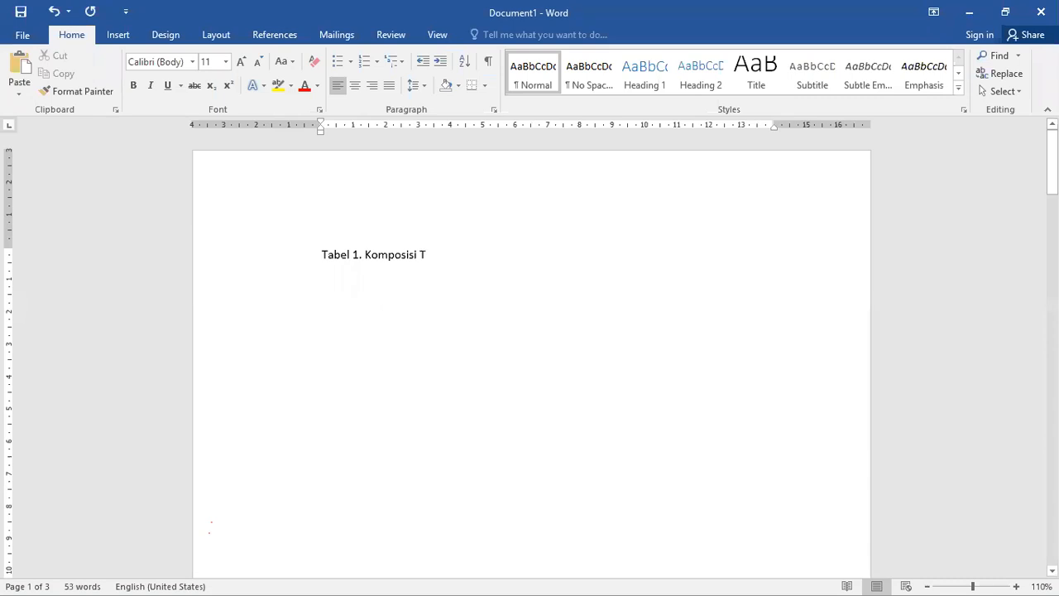
pyautogui.write('epung')
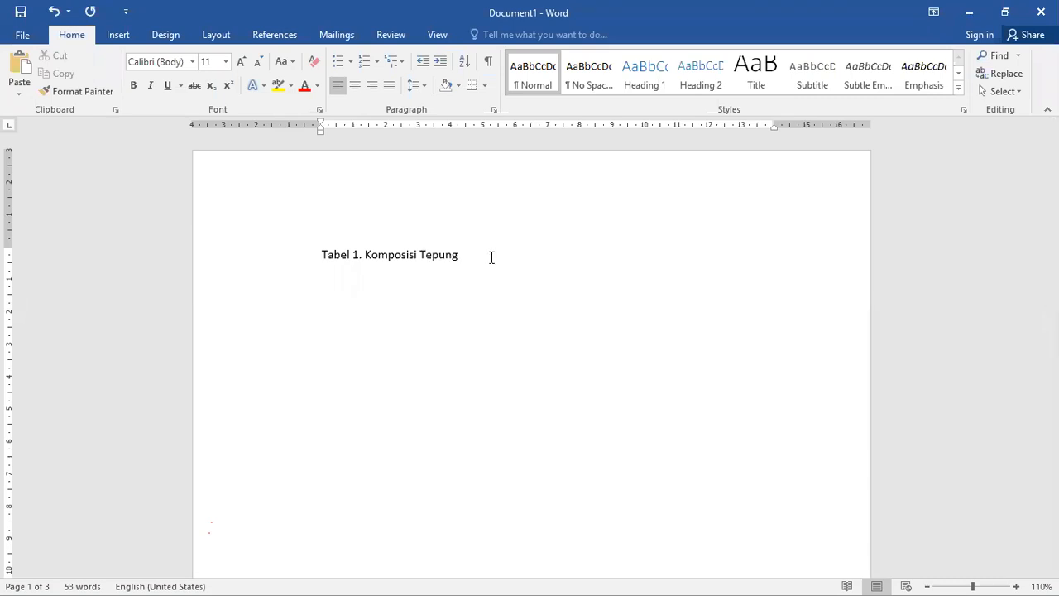
pyautogui.write(' Mocaf (Modified ')
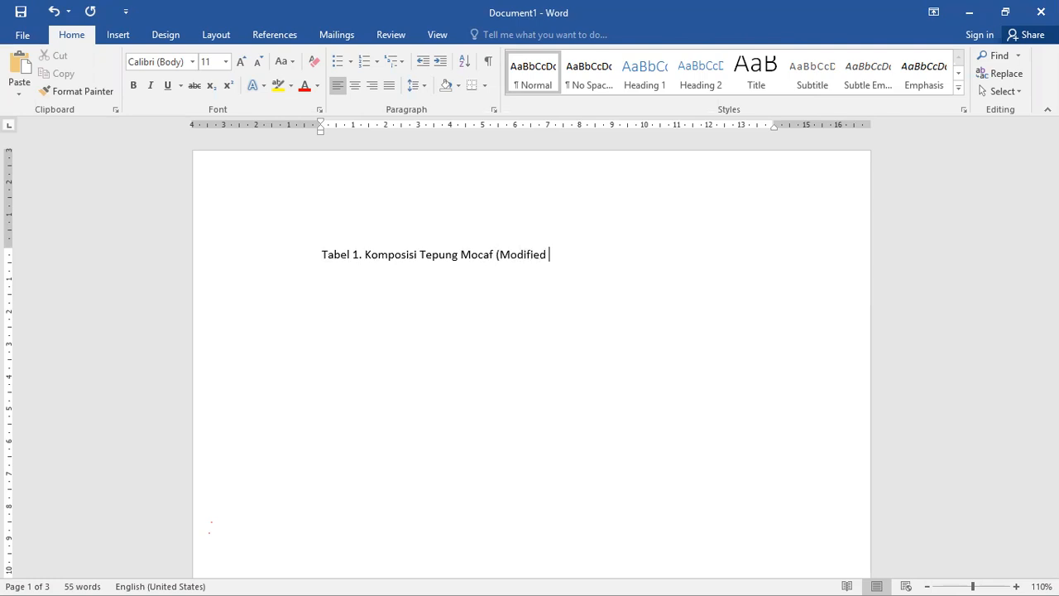
pyautogui.write('Cassava Flour)')
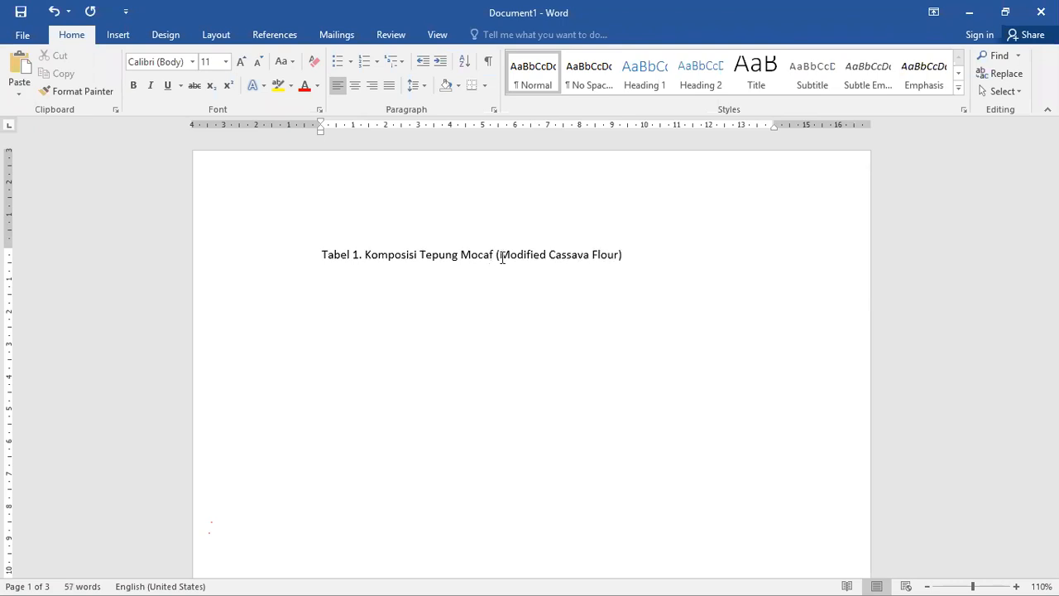
# - Italicize "Modified Cassava Flour" in the table title and start a new line below it
pyautogui.moveTo(522, 261); pyautogui.dragTo(599, 261)
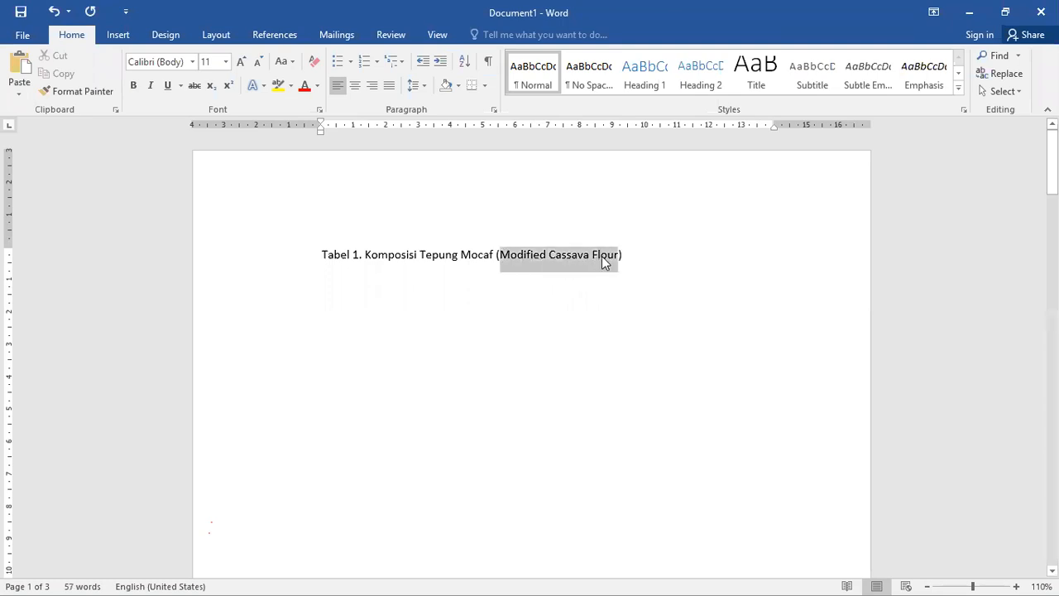
pyautogui.hotkey('ctrl', 'i')
pyautogui.click(656, 258)
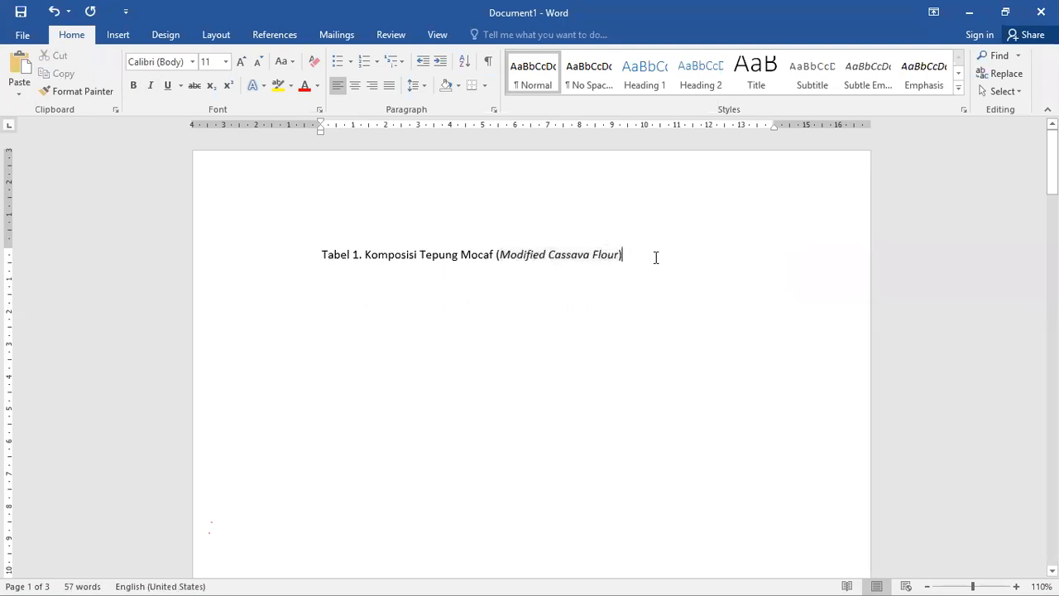
pyautogui.press('Return')
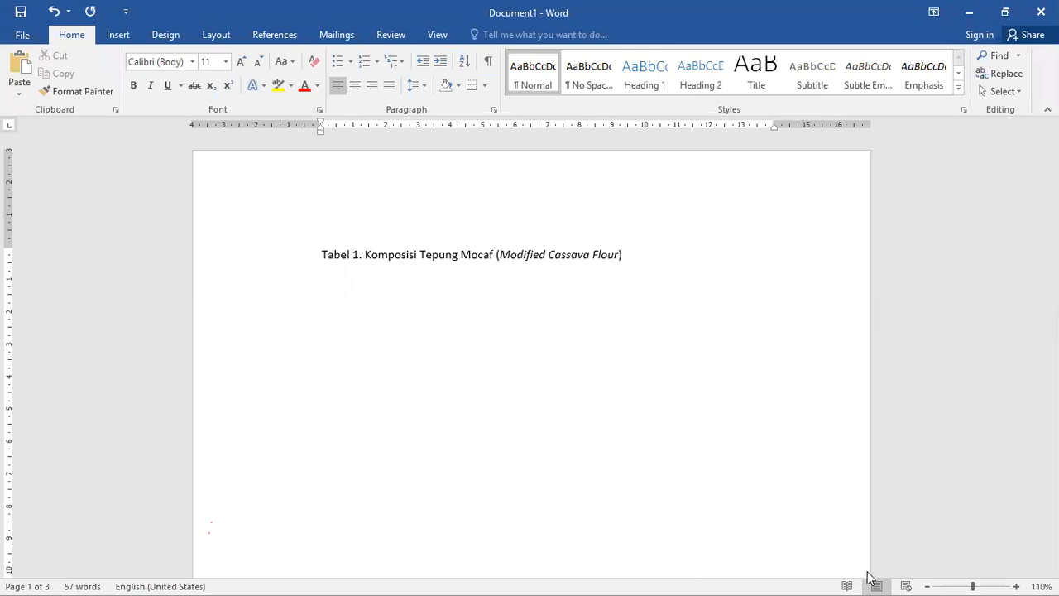
# - Compare the placement of the table title with that of the figure caption beneath the flowchart
pyautogui.moveTo(322, 253); pyautogui.dragTo(643, 253)
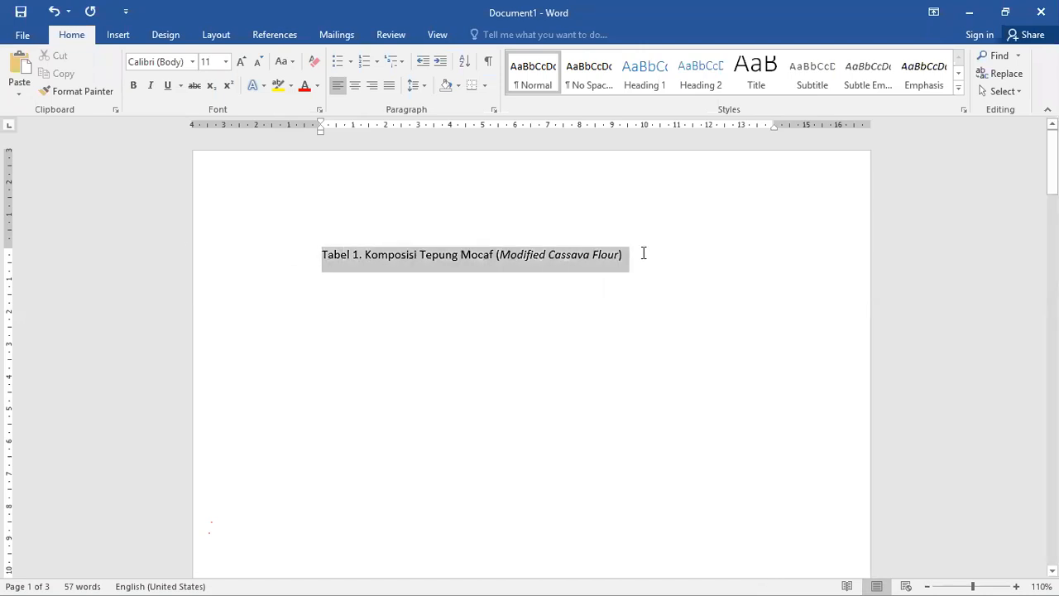
pyautogui.click(455, 290)
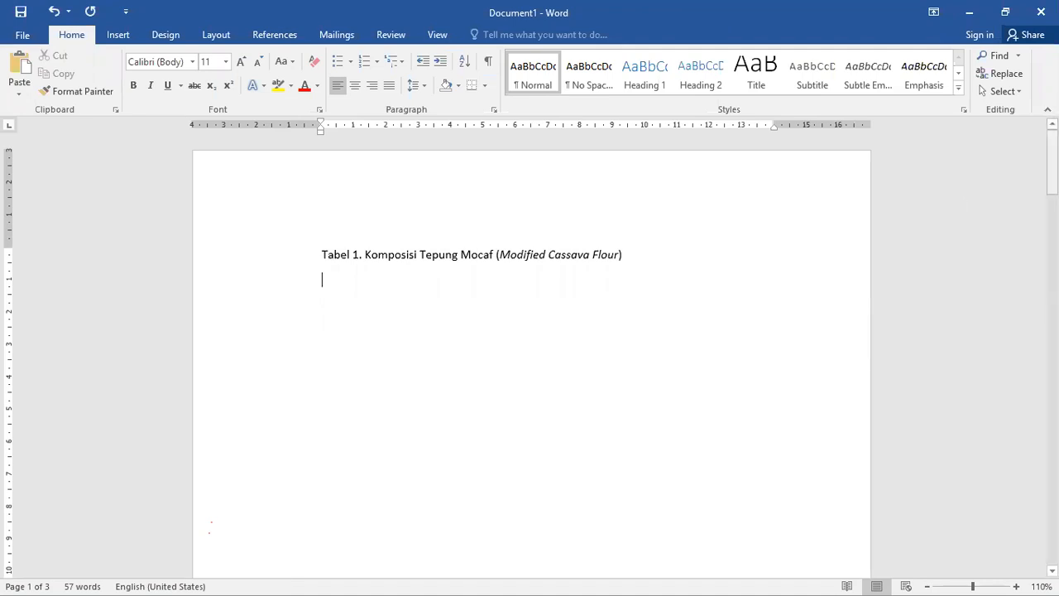
pyautogui.moveTo(1052, 163); pyautogui.dragTo(1053, 319)
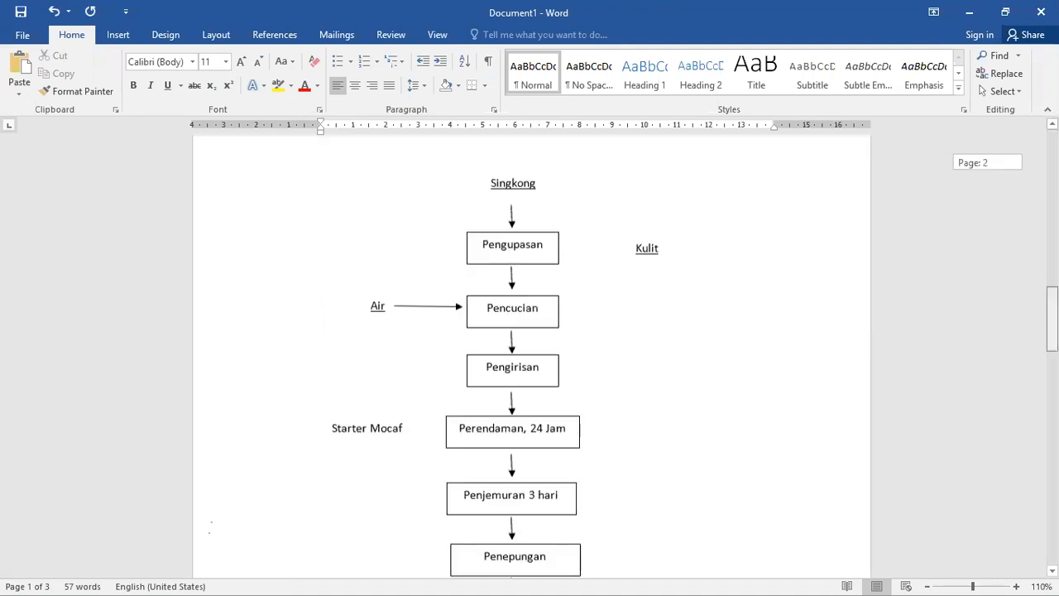
pyautogui.scroll(-5, 401, 399)
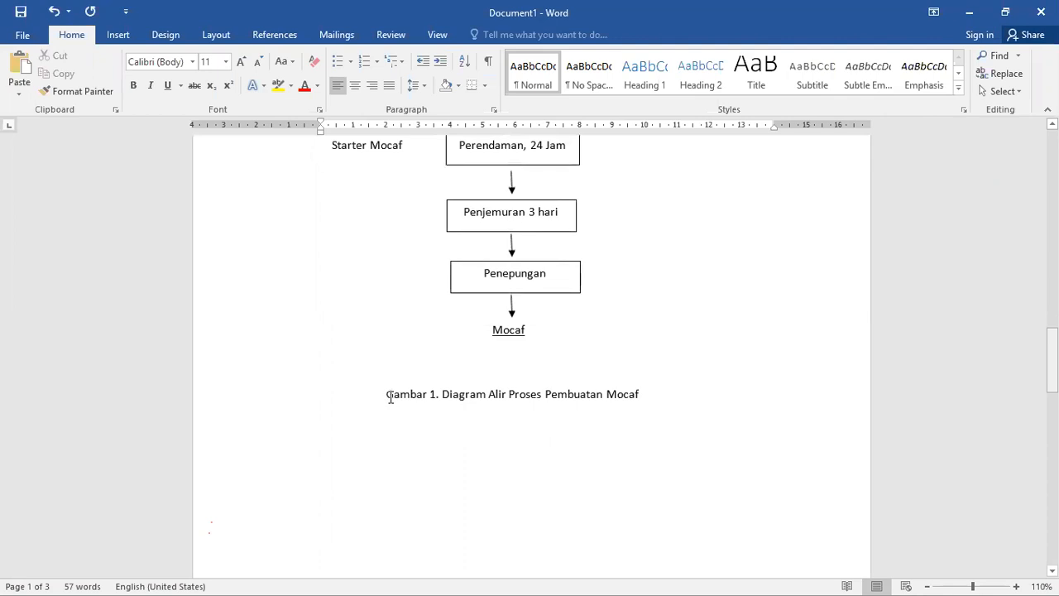
pyautogui.click(670, 409)
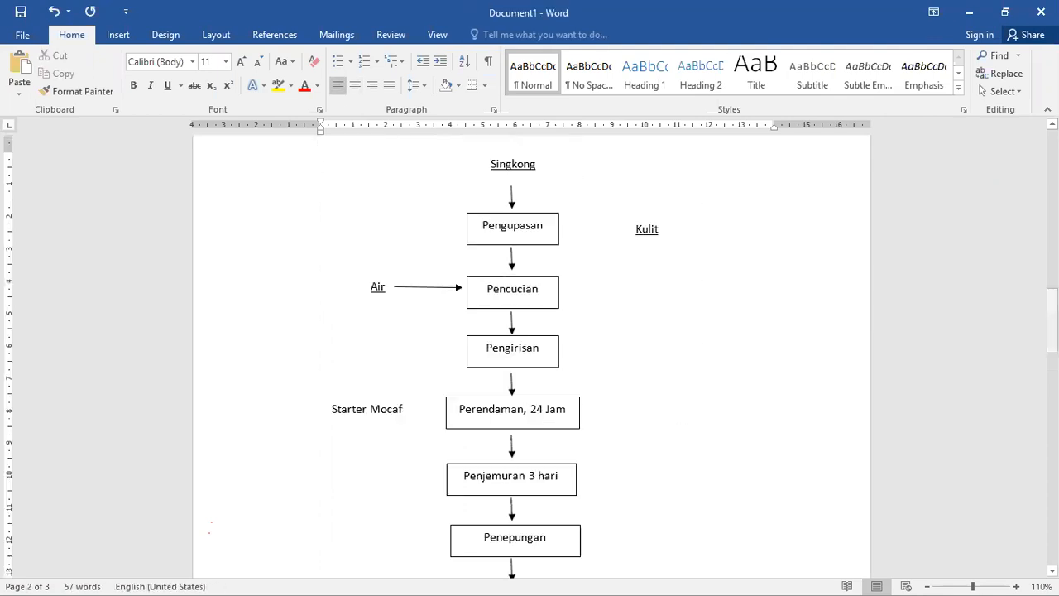
pyautogui.scroll(15, 576, 275)
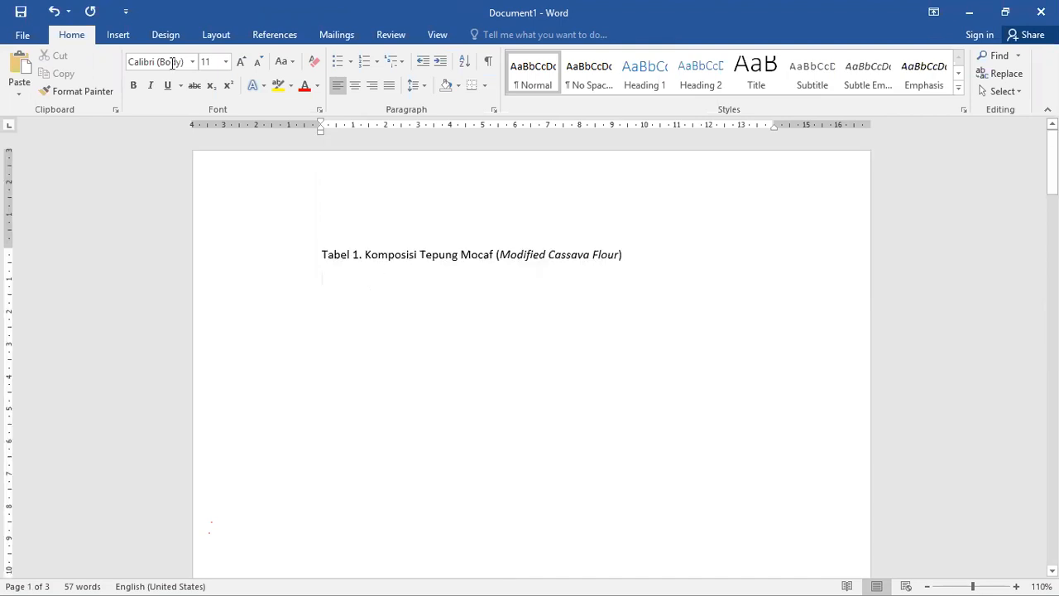
# - Insert a table with three columns and five rows below the "Tabel 1" title
pyautogui.click(119, 34)
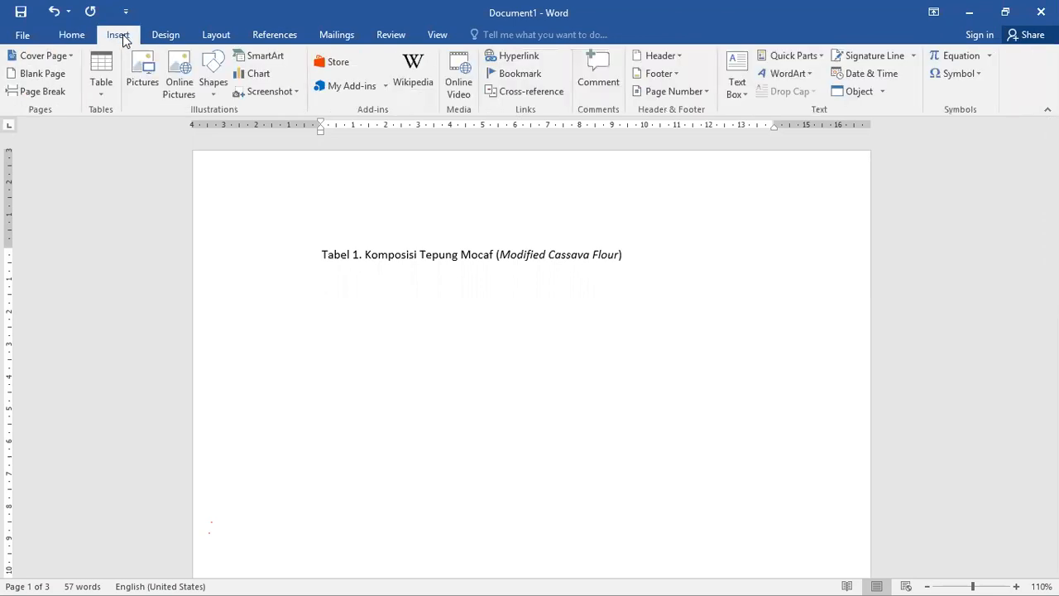
pyautogui.click(110, 94)
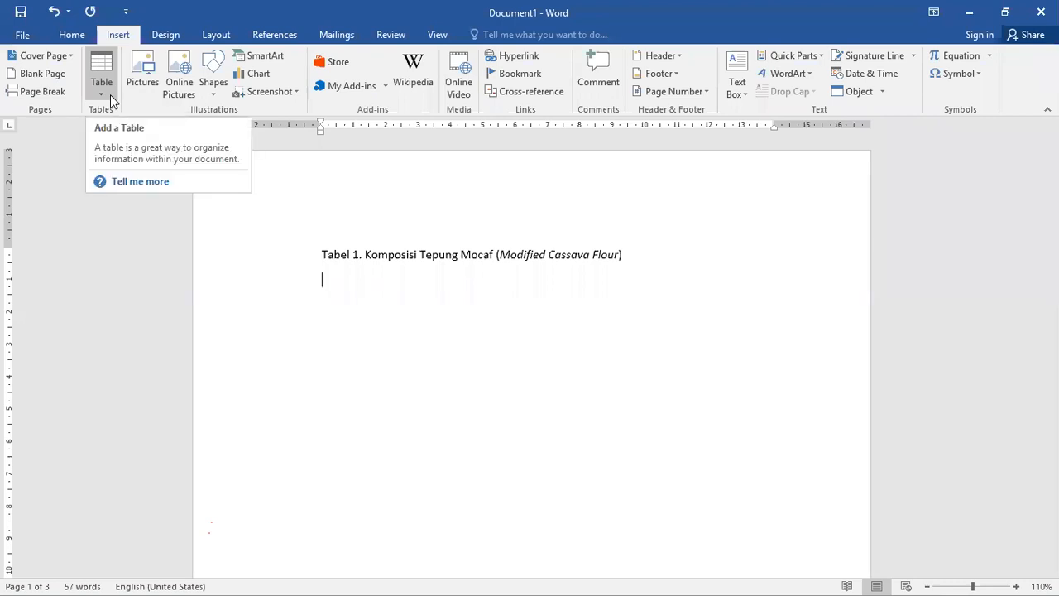
pyautogui.click(110, 95)
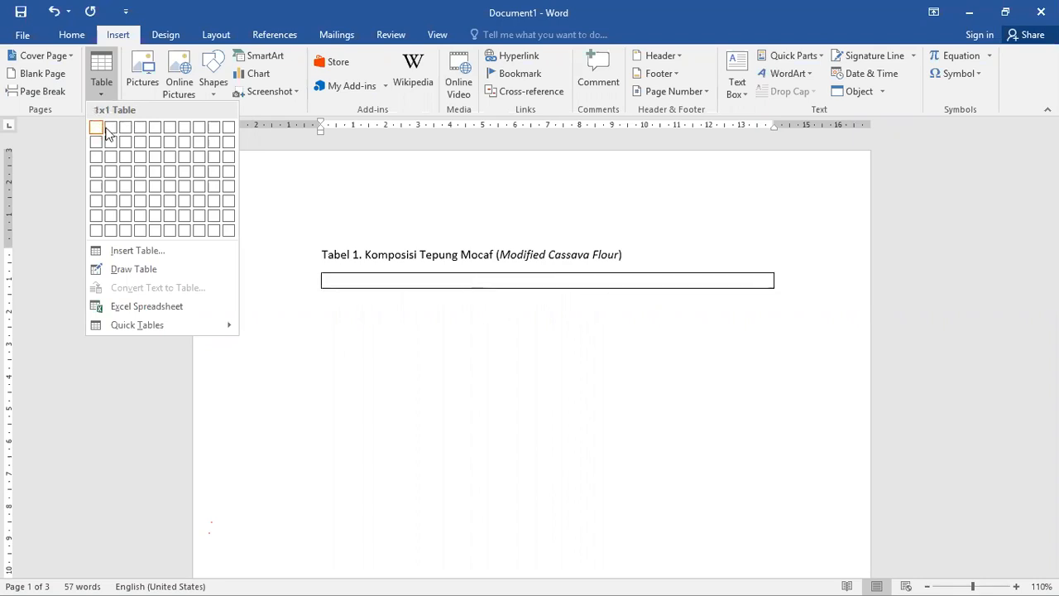
pyautogui.click(124, 186)
pyautogui.click(454, 425)
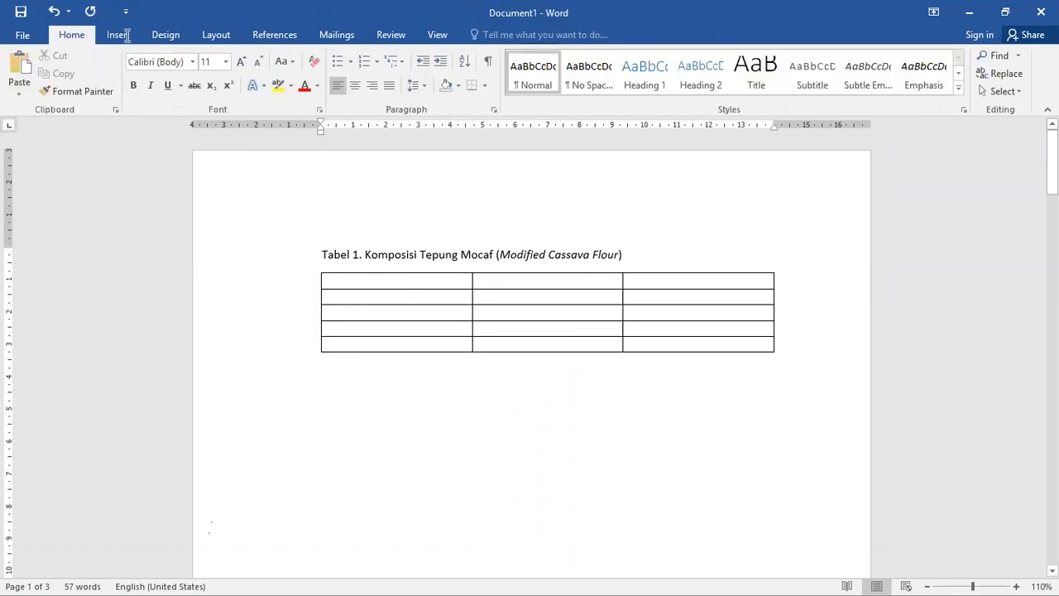
# - Fill the table's header row with "No", "Komposisi" and "Jumlah (%)"
pyautogui.click(429, 283)
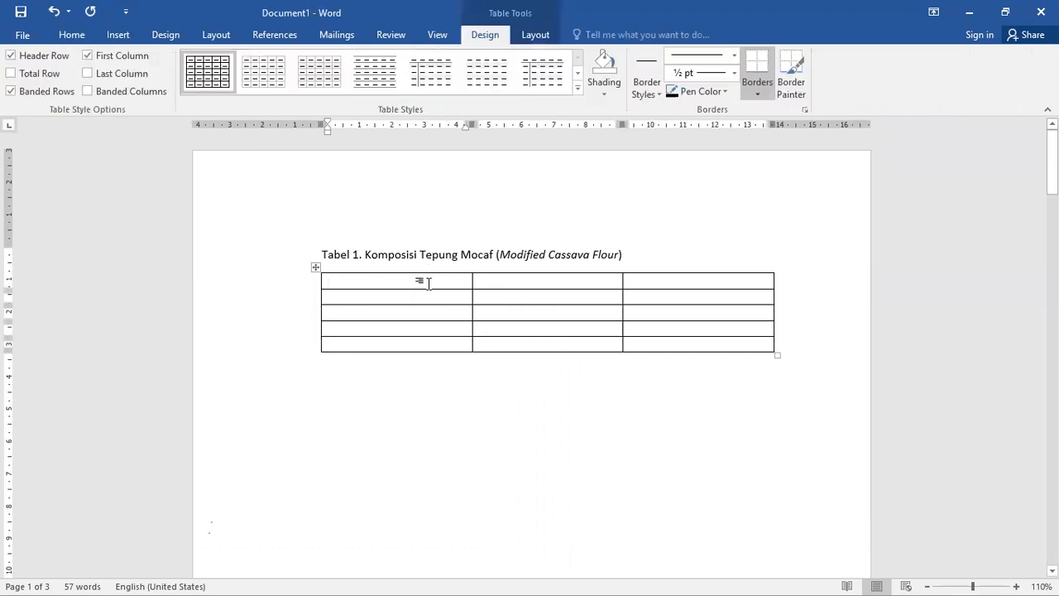
pyautogui.write('No')
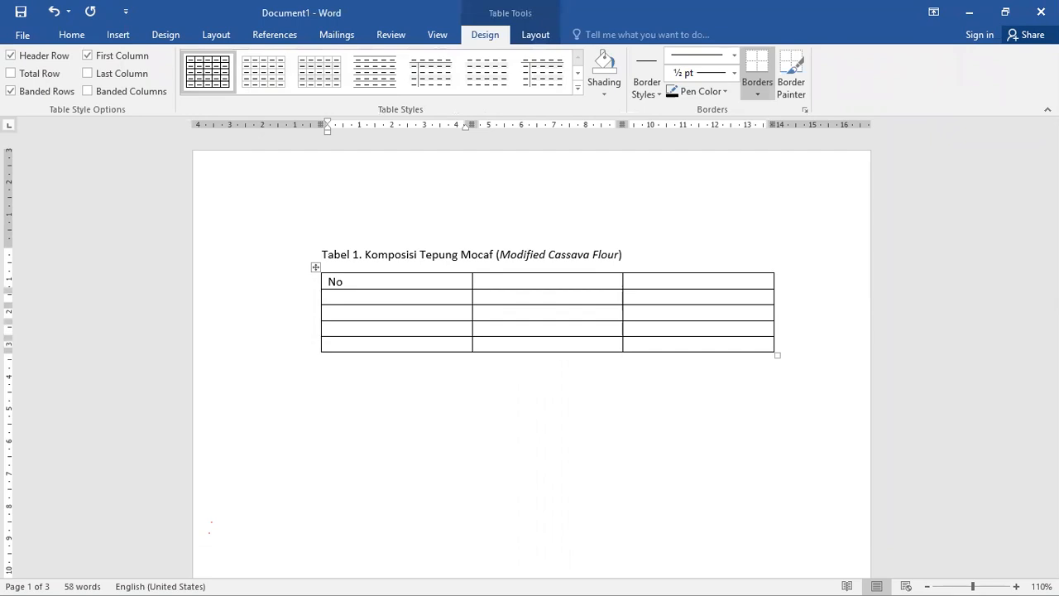
pyautogui.press('Tab')
pyautogui.write('Komposisi')
pyautogui.press('Tab')
pyautogui.write('Jumlah (%)')
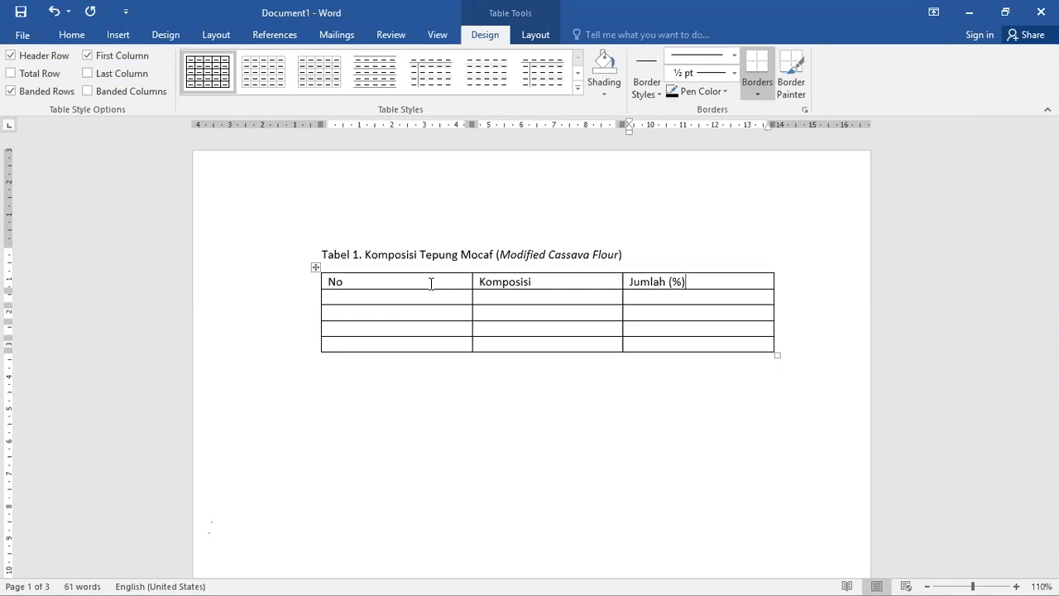
pyautogui.click(469, 425)
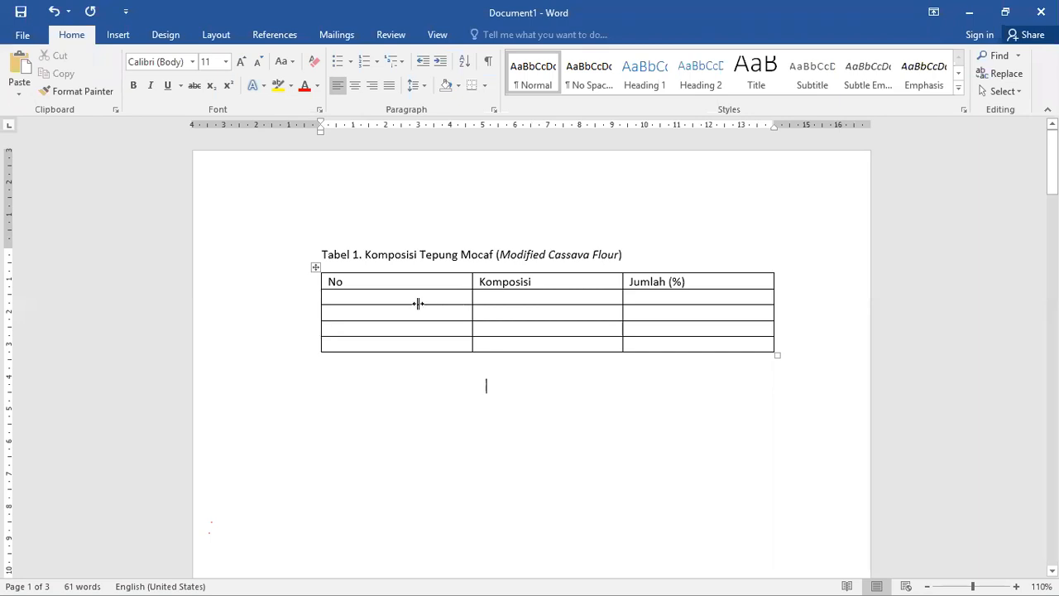
# - Narrow the table's "No" column to about 1 cm
pyautogui.moveTo(369, 303); pyautogui.dragTo(353, 302)
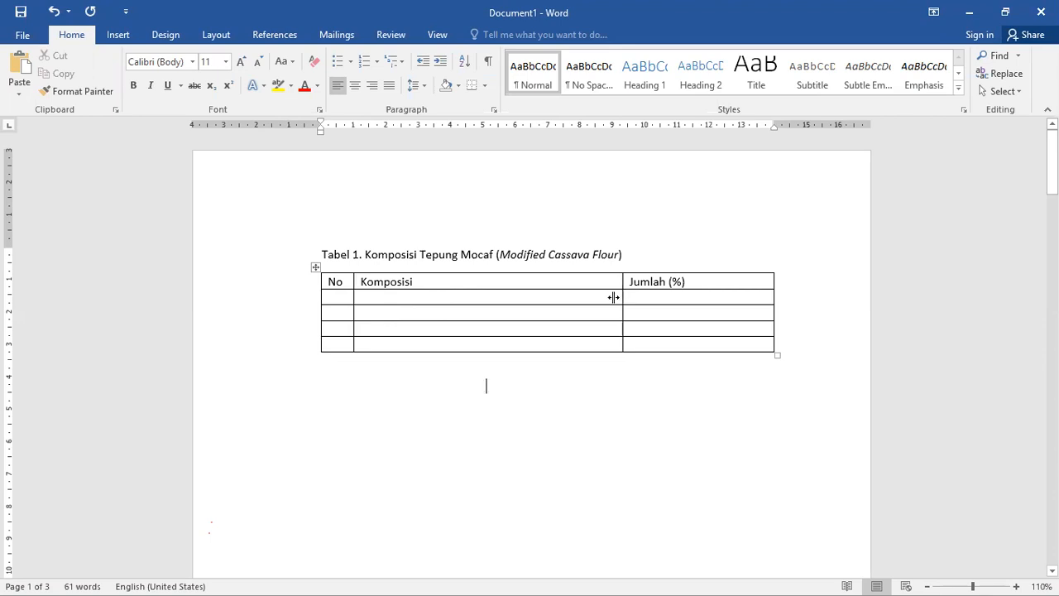
# - Narrow the "Komposisi" column to about 5 cm and the "Jumlah (%)" column to about 3 cm
pyautogui.moveTo(613, 297); pyautogui.dragTo(526, 300)
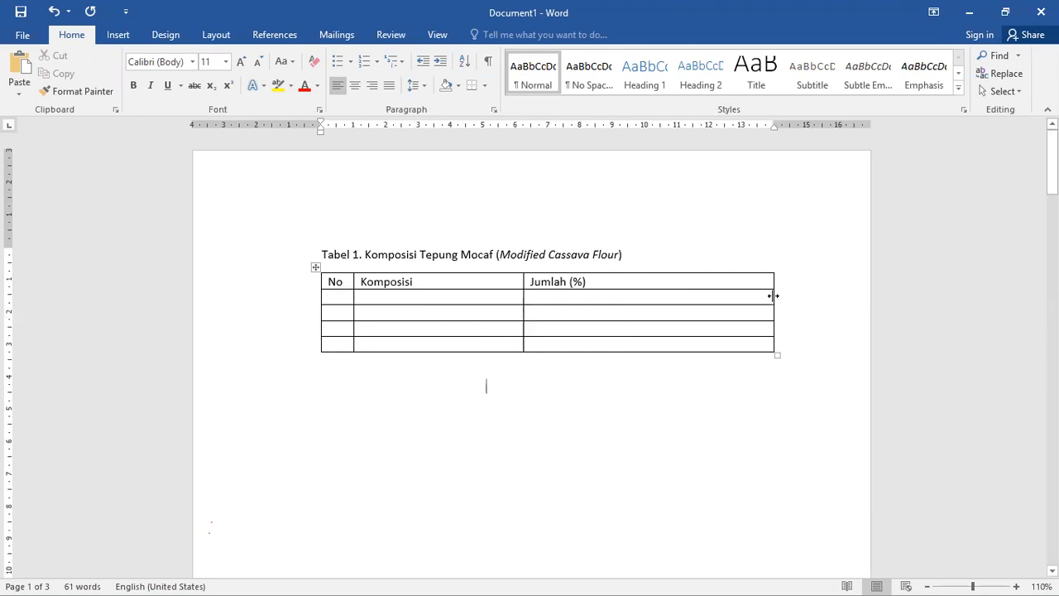
pyautogui.moveTo(774, 295); pyautogui.dragTo(620, 301)
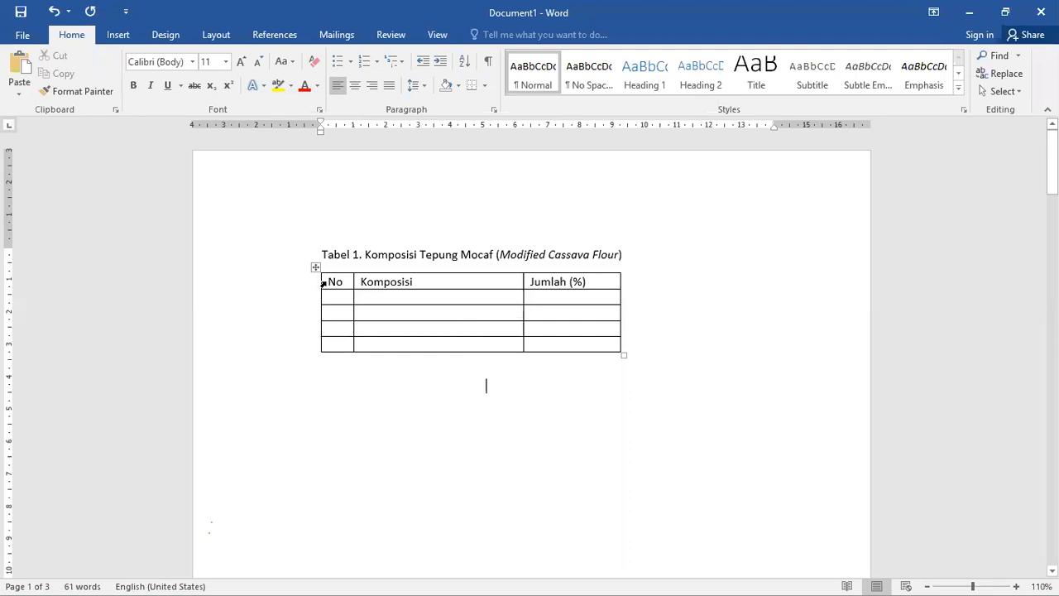
# - Format the table's header row with light grey shading and centred bold text
pyautogui.click(322, 283)
pyautogui.keyDown('shift'); pyautogui.click(535, 283); pyautogui.keyUp('shift')
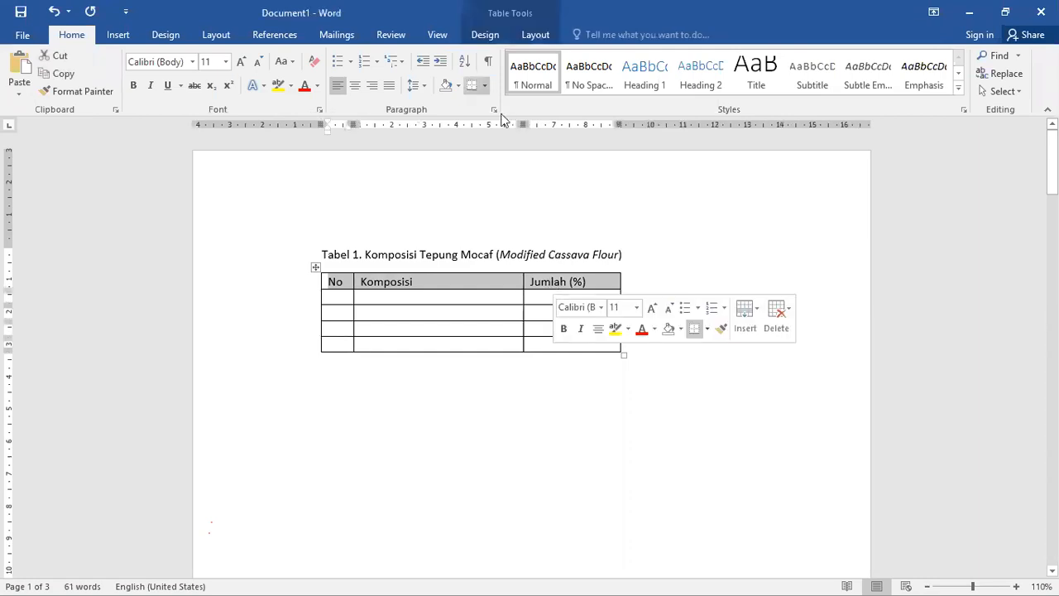
pyautogui.click(459, 86)
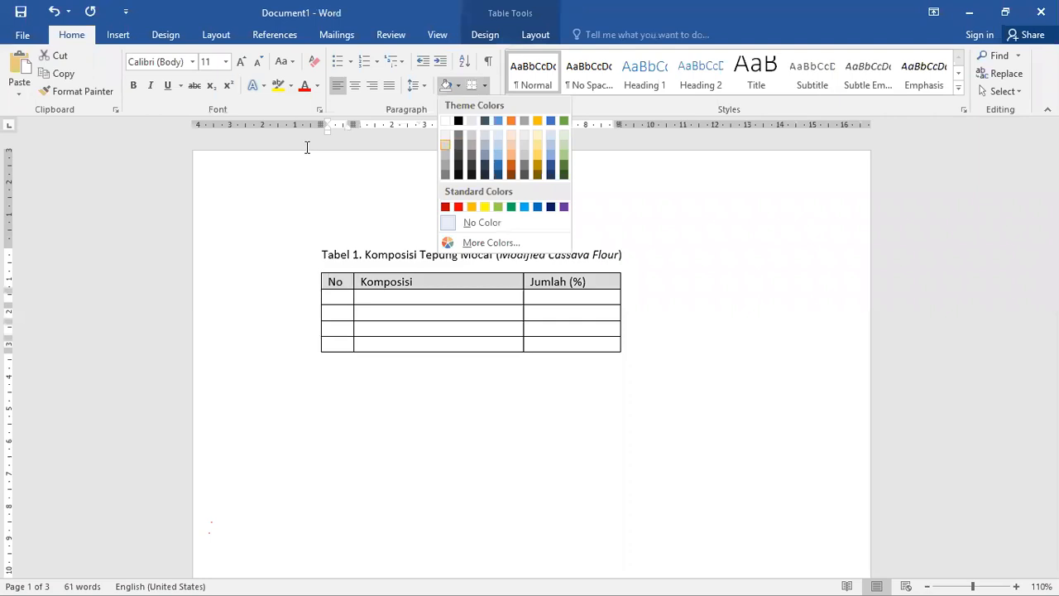
pyautogui.click(355, 86)
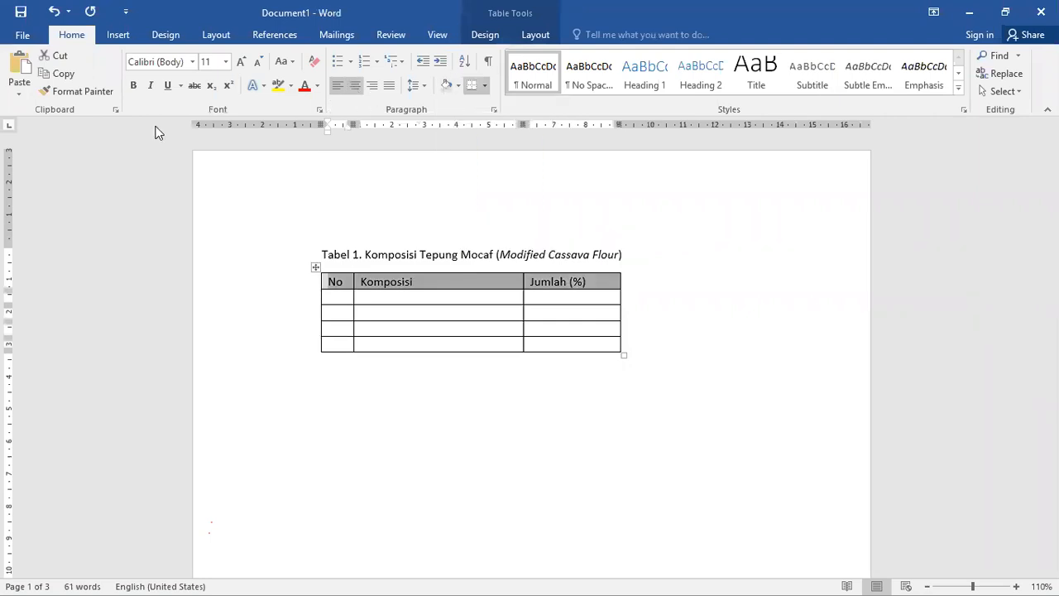
pyautogui.click(133, 85)
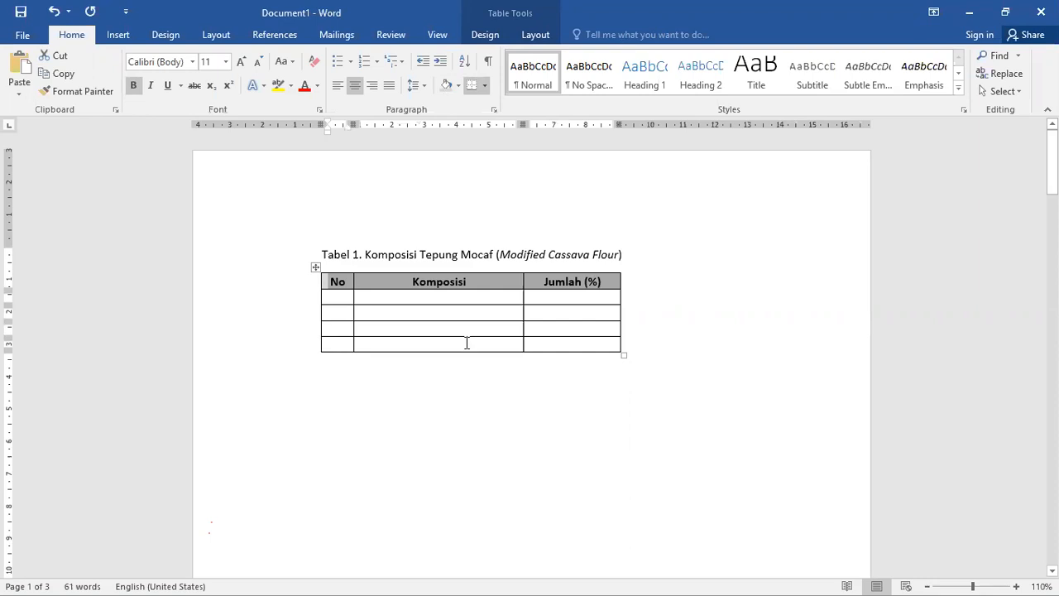
# - Enter number "1" and component "Kadar Air" in the first row below the header
pyautogui.click(344, 298)
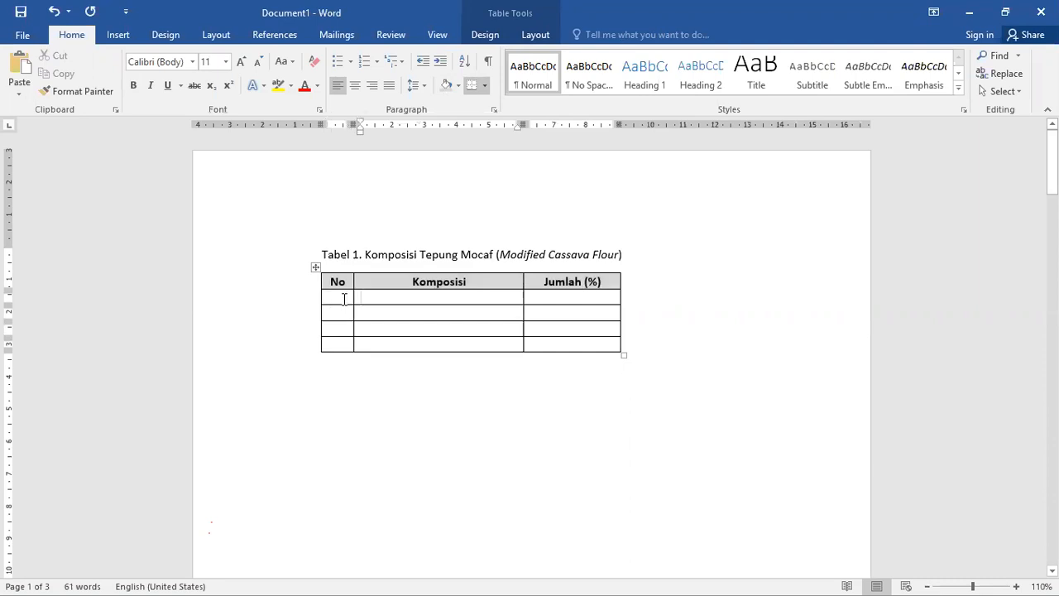
pyautogui.write('1.')
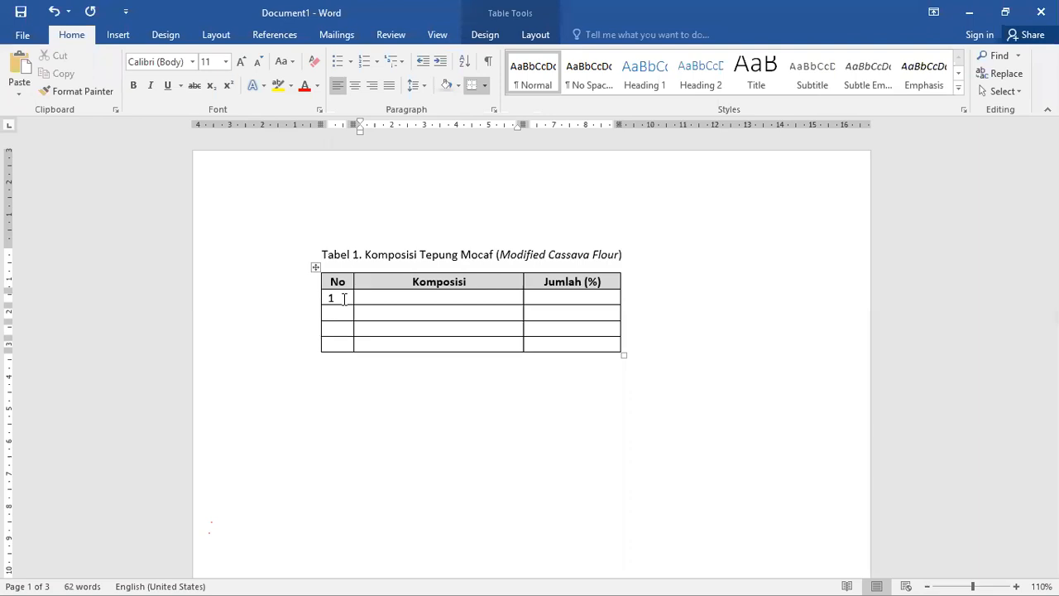
pyautogui.press('Tab')
pyautogui.write('Karbohid')
pyautogui.write('t')
pyautogui.press('BackSpace')
pyautogui.press('BackSpace')
pyautogui.press('BackSpace')
pyautogui.press('BackSpace')
pyautogui.press('BackSpace')
pyautogui.press('BackSpace')
pyautogui.press('BackSpace')
pyautogui.press('BackSpace')
pyautogui.write('dar Air')
# - Enter "Kadar Lemak" and "Kadar Abu" in the next two cells of the "Komposisi" column
pyautogui.press('Down')
pyautogui.write('Kadar Lemak')
pyautogui.press('Down')
pyautogui.write('Kadar Abu')
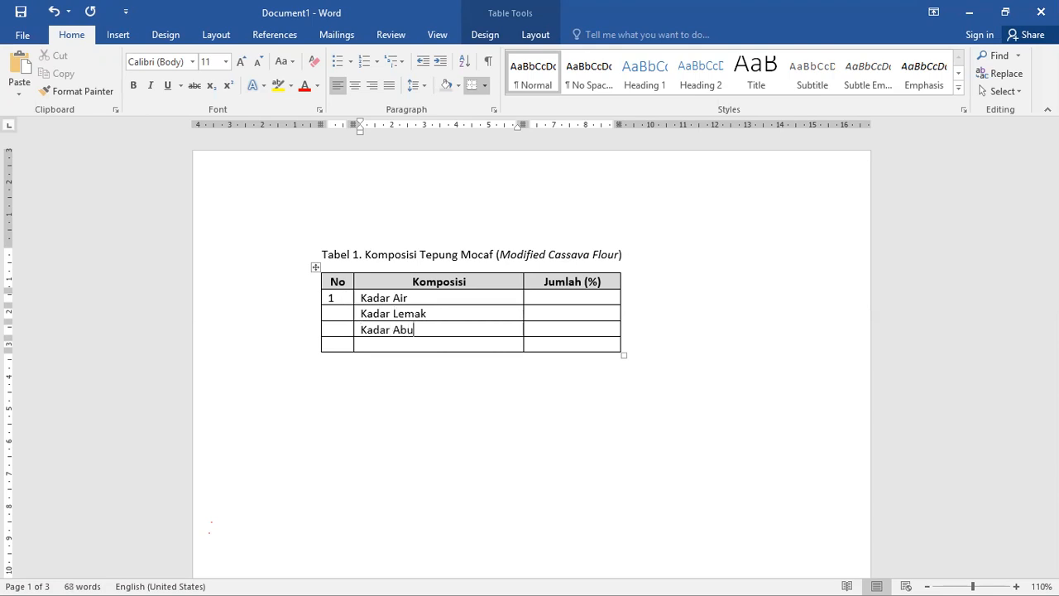
pyautogui.click(629, 338)
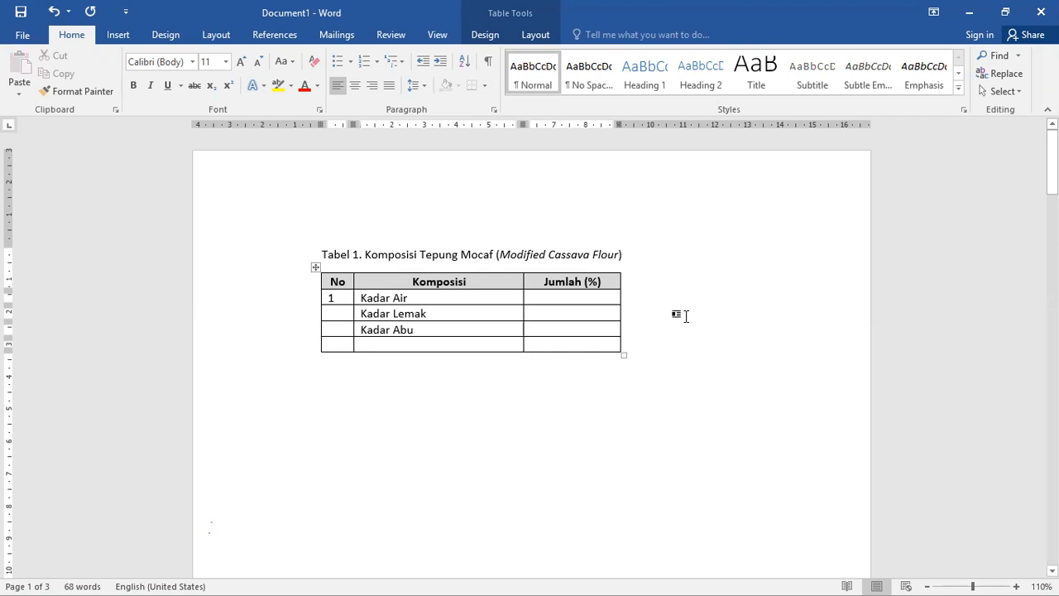
pyautogui.press('Return')
pyautogui.click(632, 344)
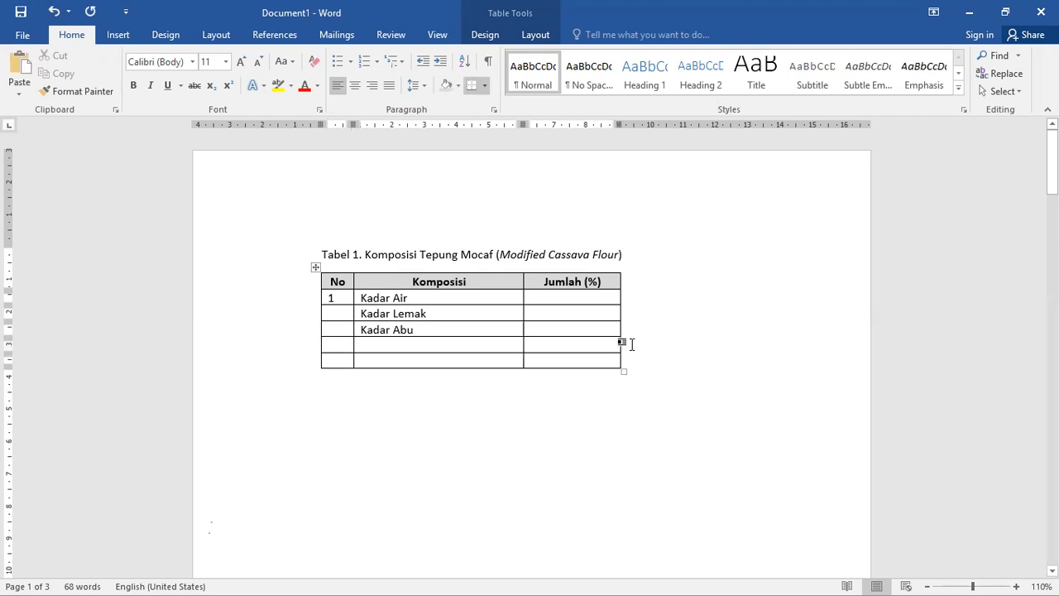
pyautogui.press('Return')
pyautogui.press('Return')
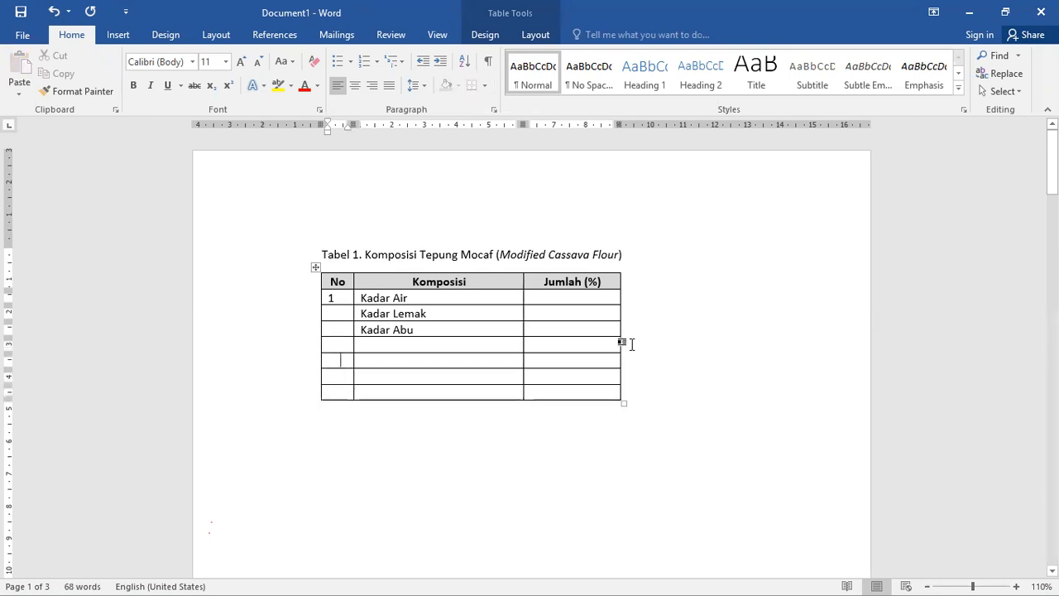
pyautogui.moveTo(314, 355)
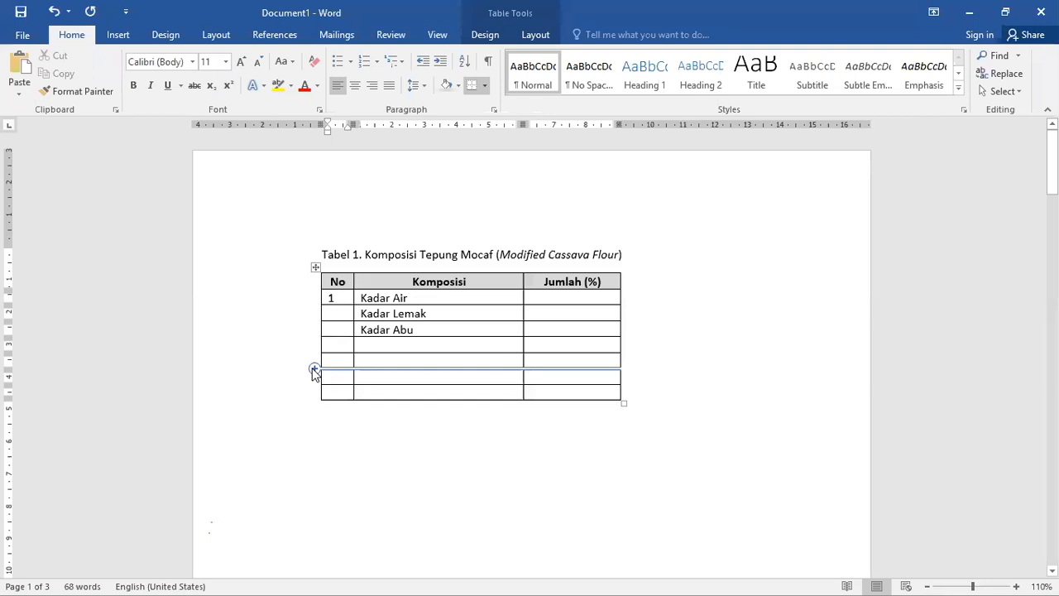
pyautogui.click(314, 369)
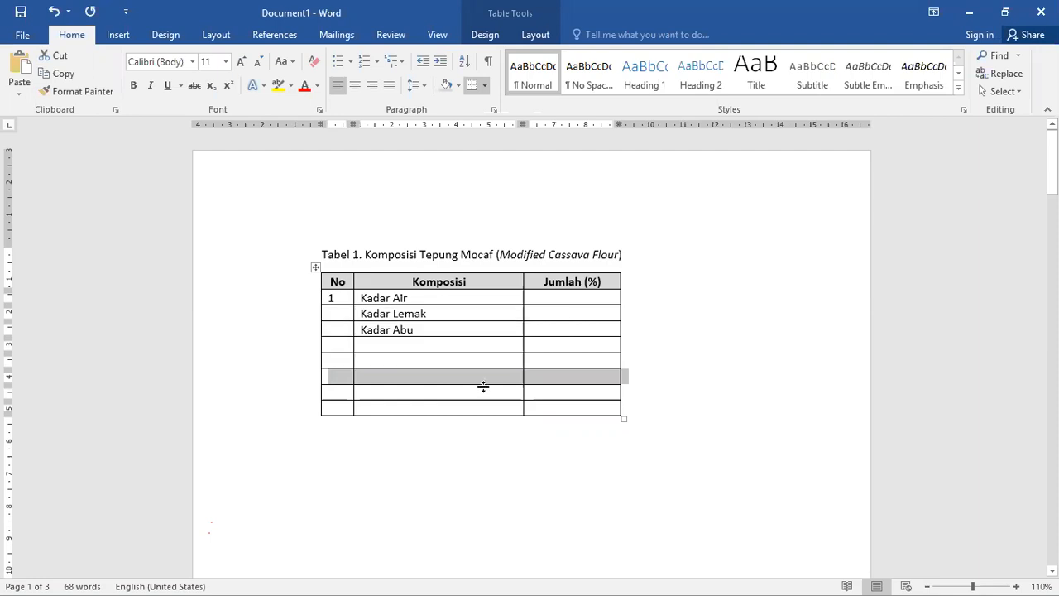
# - Enter "Kadar Protein" and "Kadar Karbohidrat" below "Kadar Abu" in the "Komposisi" column
pyautogui.click(411, 348)
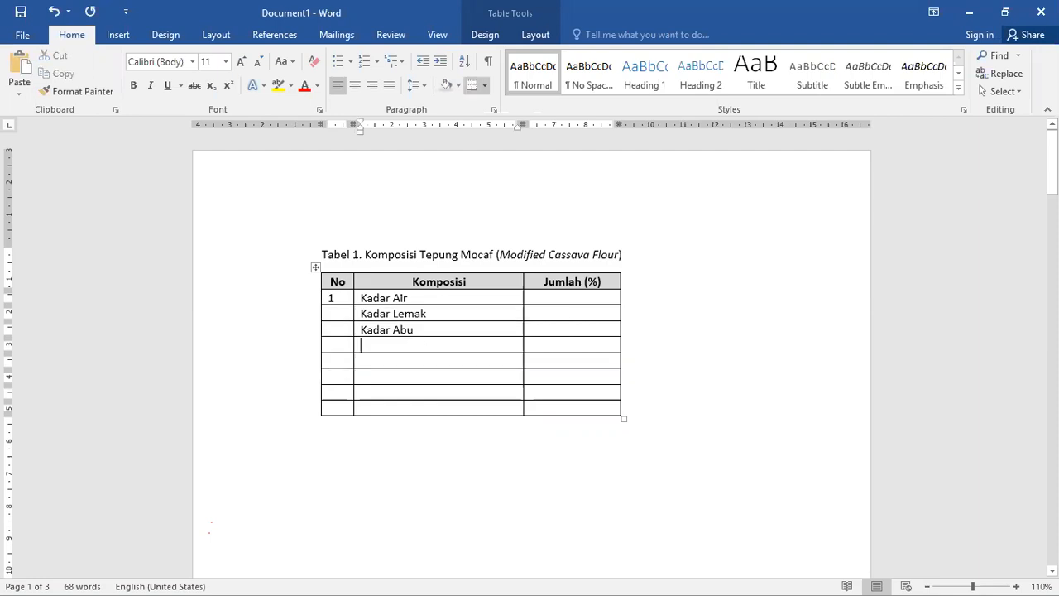
pyautogui.write('Kadar ')
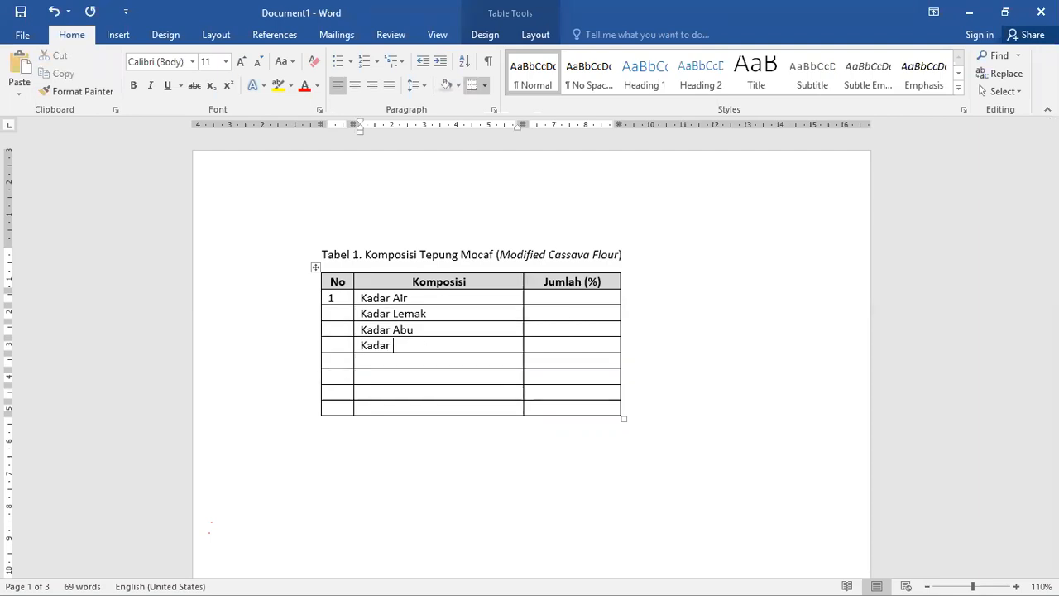
pyautogui.write('Protein')
pyautogui.press('Down')
pyautogui.write('Kadar')
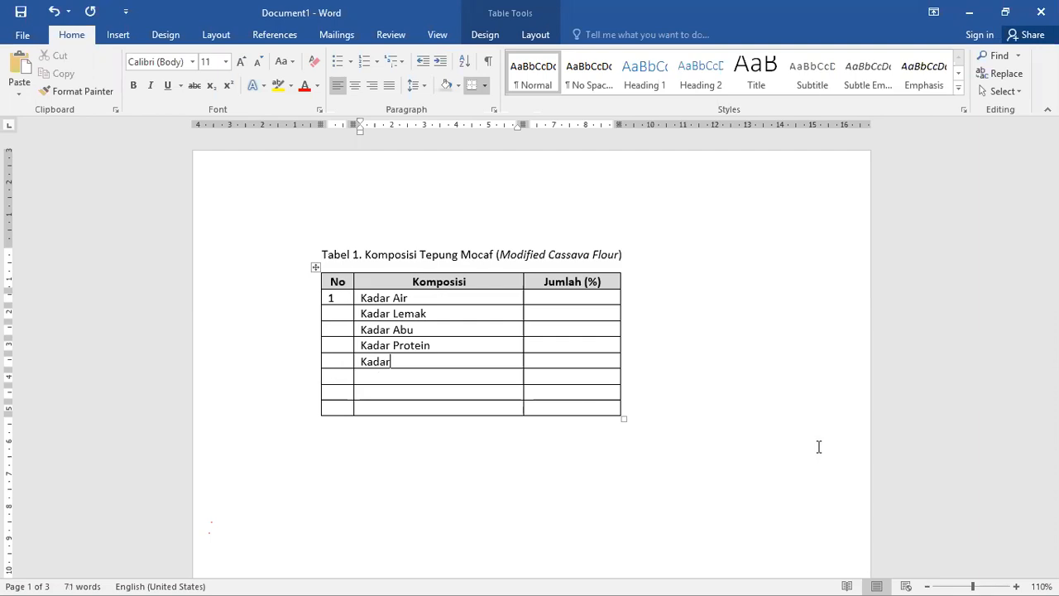
pyautogui.write(' Karbohidrat')
# - Delete the three empty rows below "Kadar Karbohidrat"
pyautogui.click(438, 377)
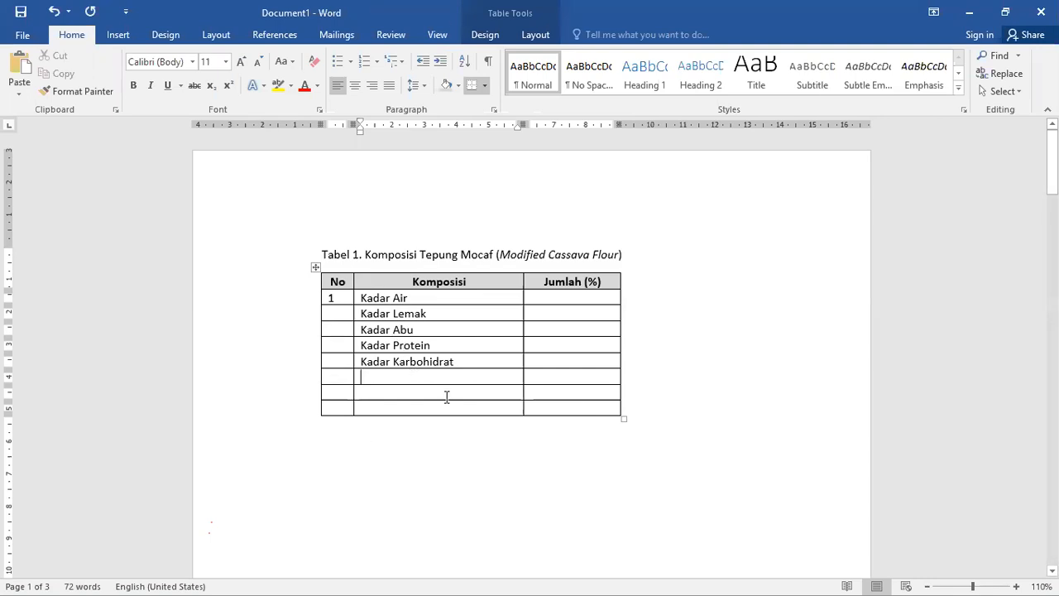
pyautogui.moveTo(326, 385)
pyautogui.moveTo(321, 381); pyautogui.dragTo(554, 412)
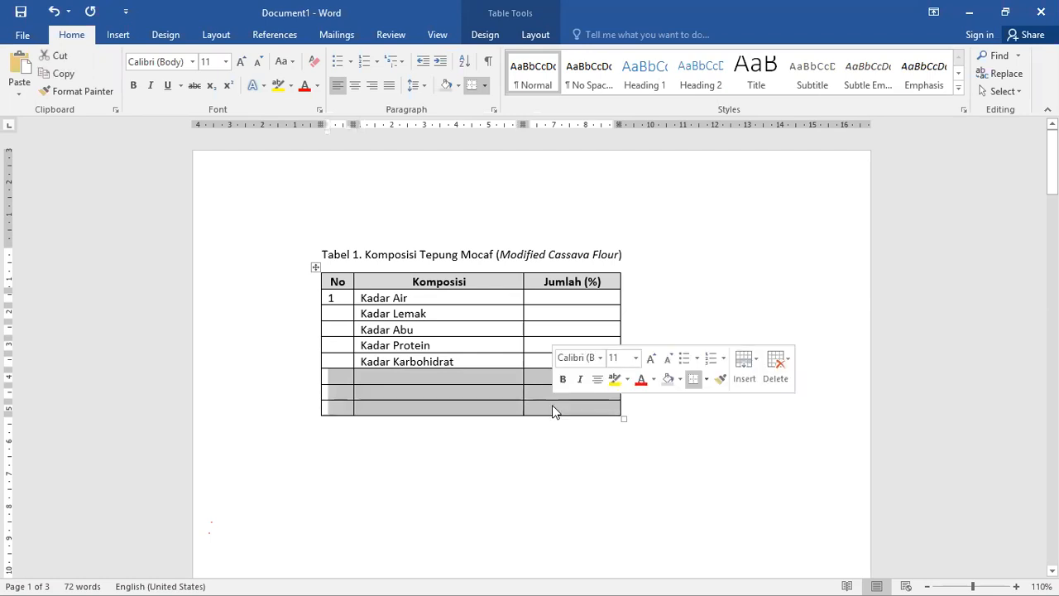
pyautogui.press('BackSpace')
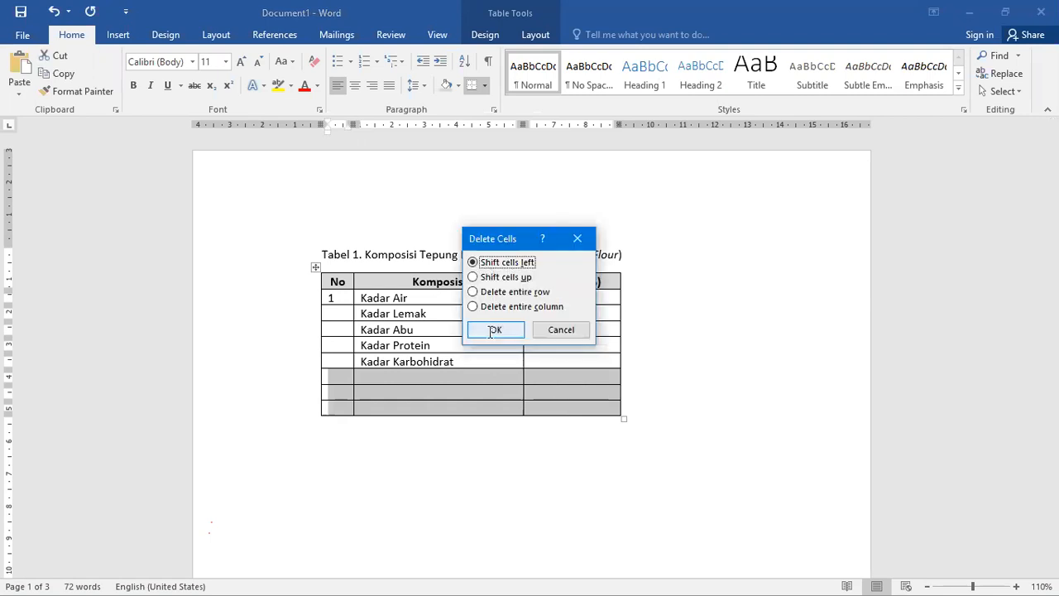
pyautogui.press('Return')
# - Number the rows from "Kadar Lemak" to "Kadar Karbohidrat" 2 to 5 in the "No" column
pyautogui.click(345, 313)
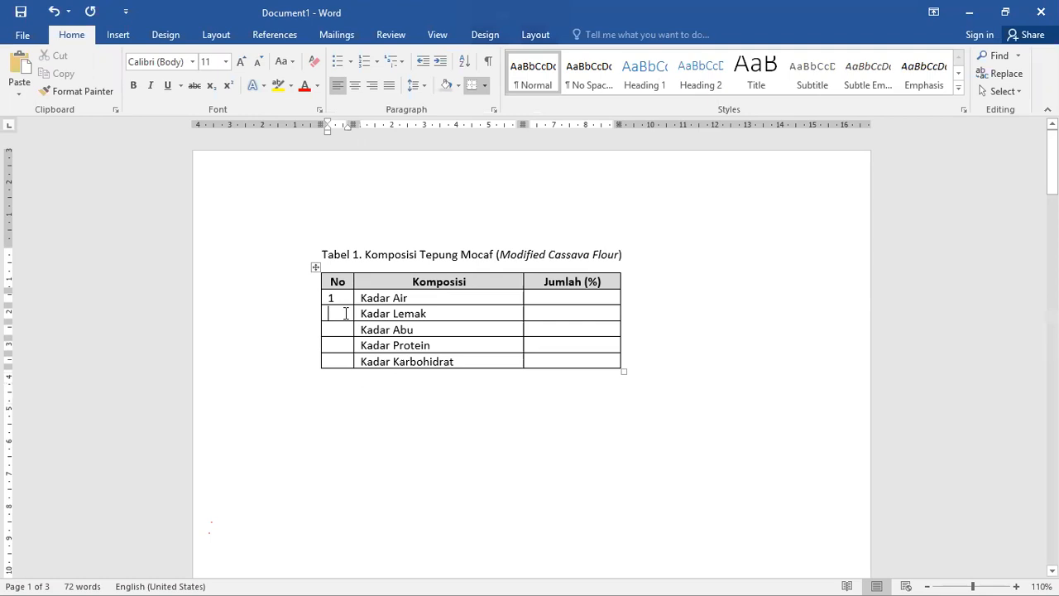
pyautogui.write('2')
pyautogui.press('Down')
pyautogui.write('3')
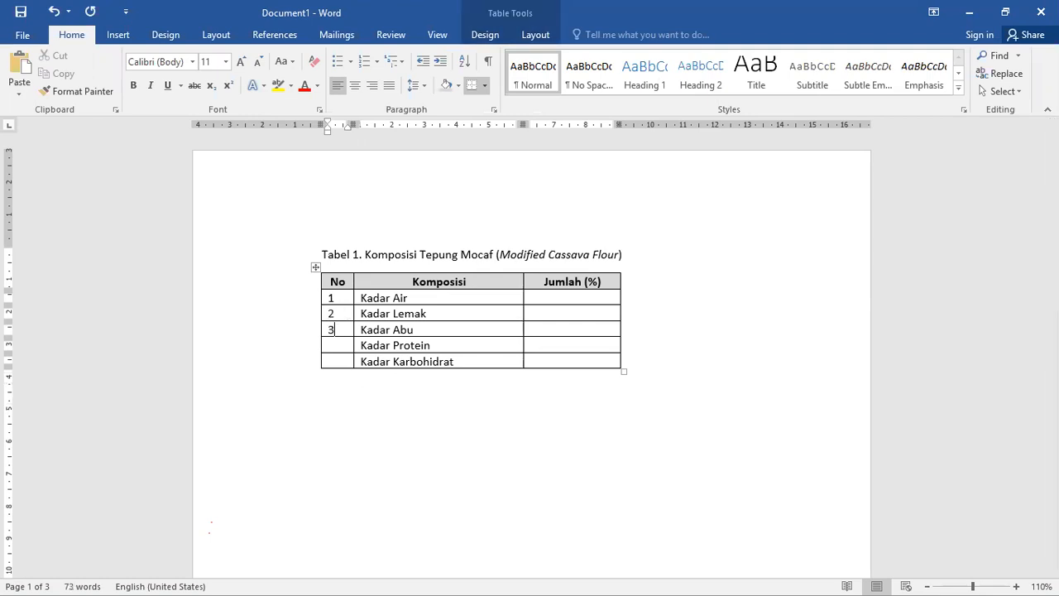
pyautogui.press('Down')
pyautogui.write('4')
pyautogui.press('Down')
pyautogui.write('5')
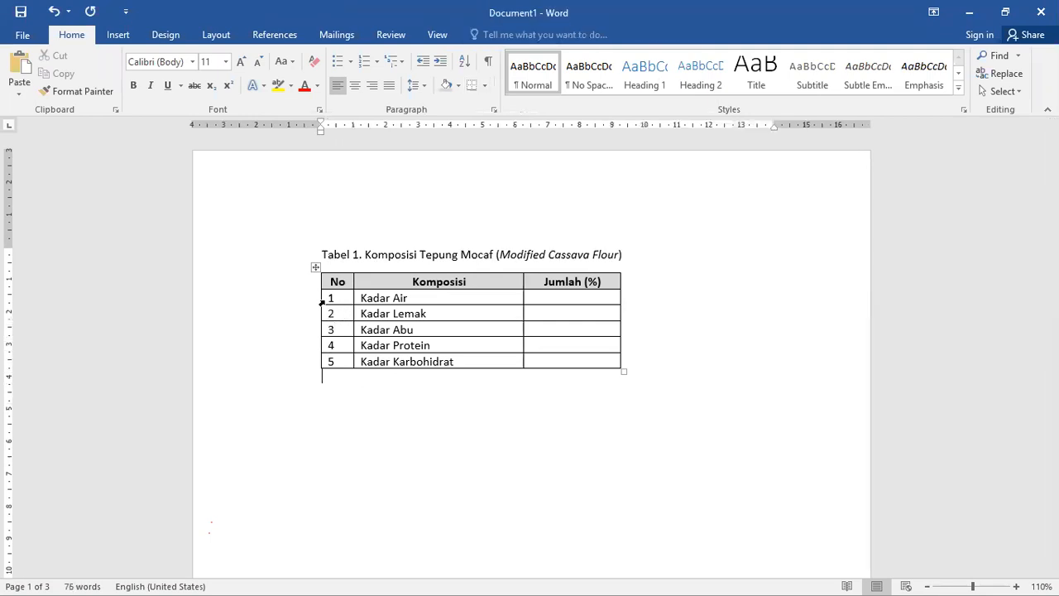
# - Centre the row numbers 1 to 5 in the "No" column
pyautogui.moveTo(332, 298); pyautogui.dragTo(337, 362)
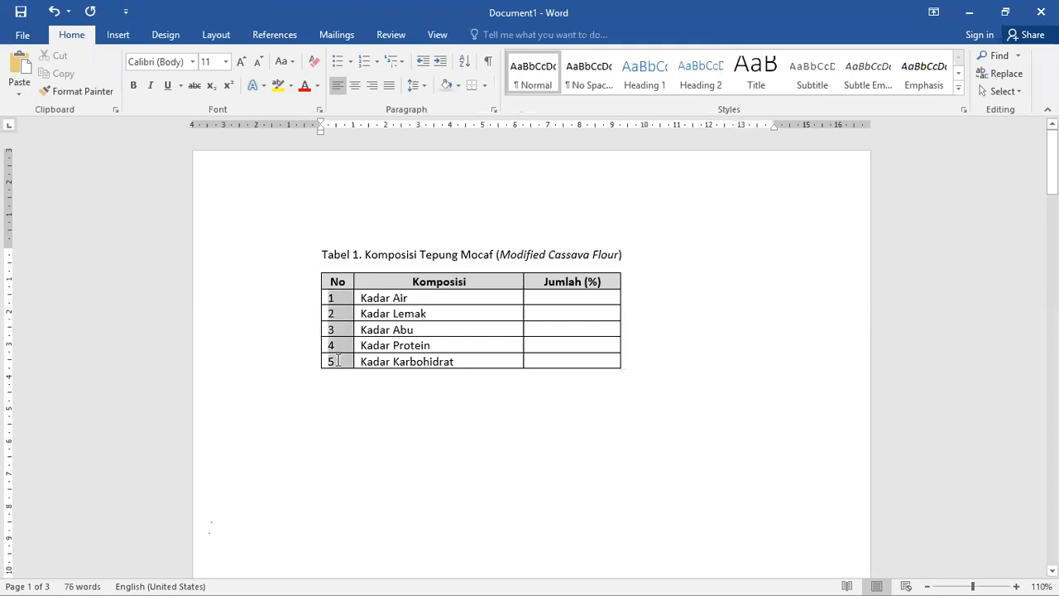
pyautogui.click(356, 86)
pyautogui.click(480, 405)
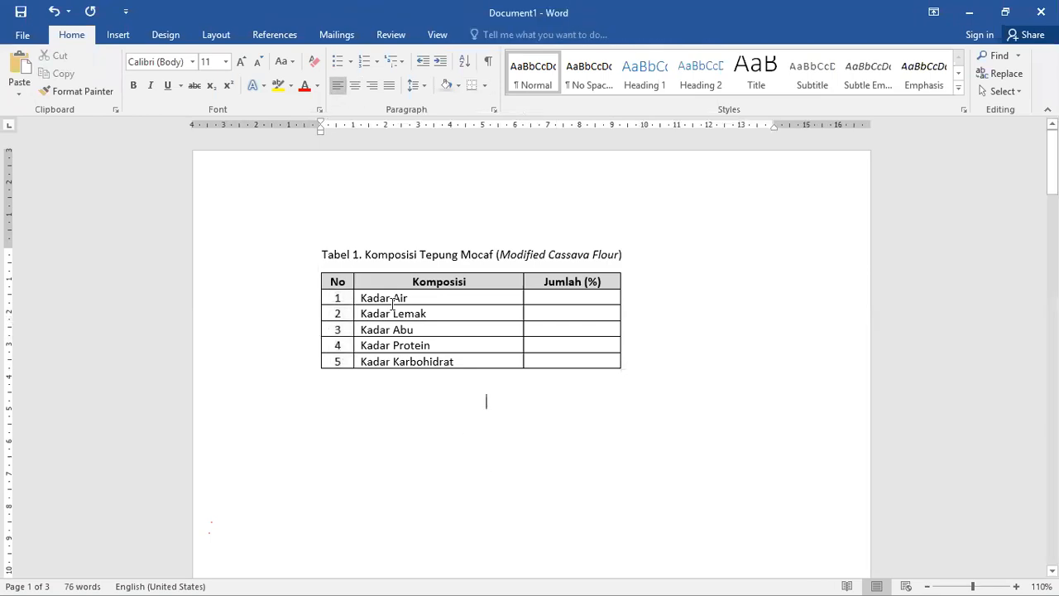
# - Fill the "Jumlah (%)" column from first to last row with 9,50, 3,20, 4,30, 5,50 and 78,50
pyautogui.click(592, 296)
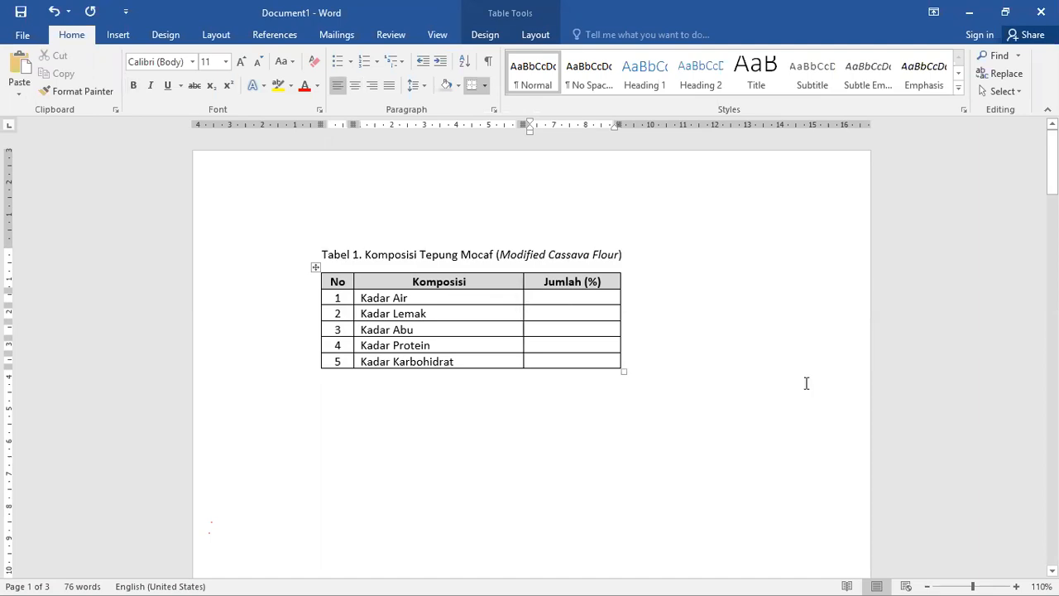
pyautogui.write('9')
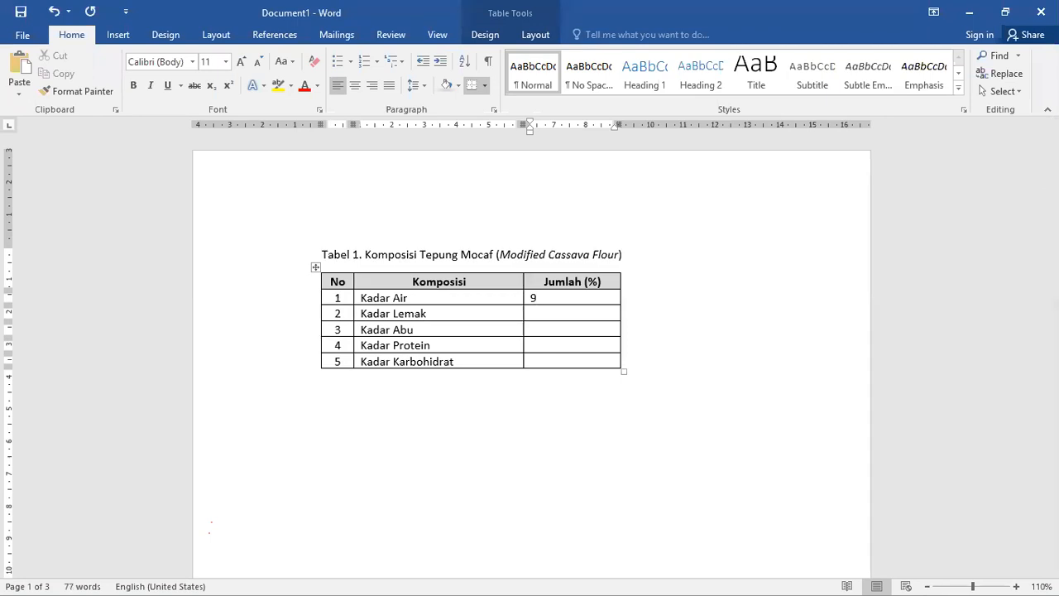
pyautogui.press('Down')
pyautogui.write(',50')
pyautogui.press('Down')
pyautogui.write('3,2')
pyautogui.press('Down')
pyautogui.press('Up')
pyautogui.write('0')
pyautogui.press('Down')
pyautogui.write('4')
pyautogui.write('5,50')
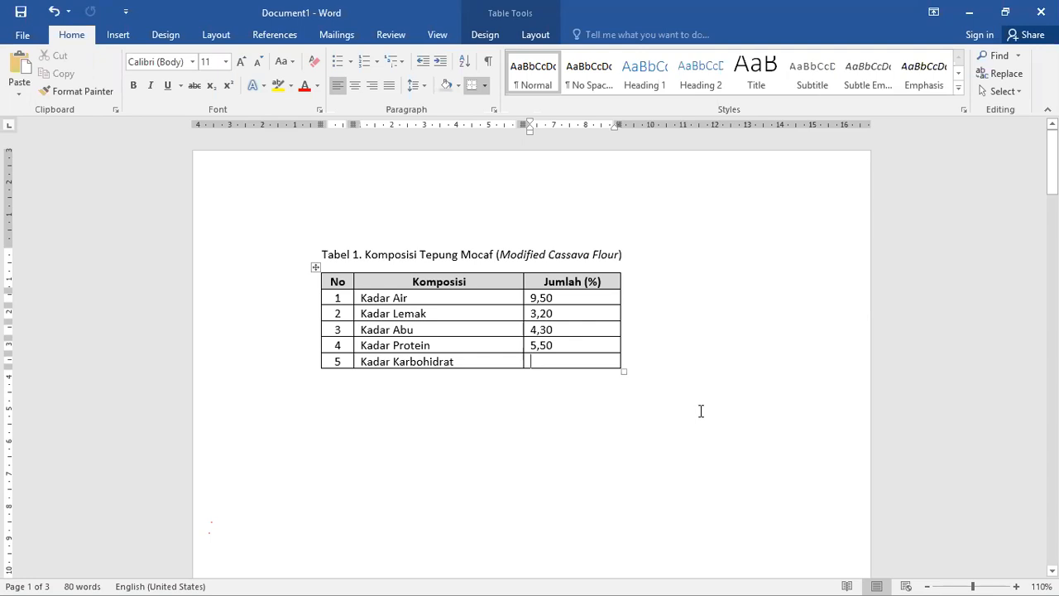
pyautogui.write('7')
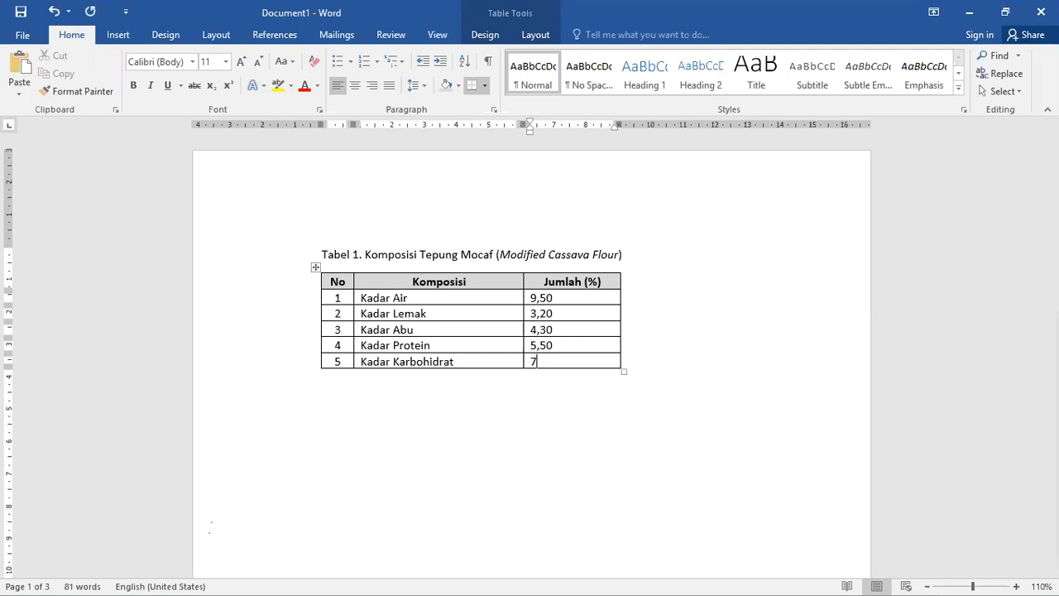
pyautogui.write('8,50')
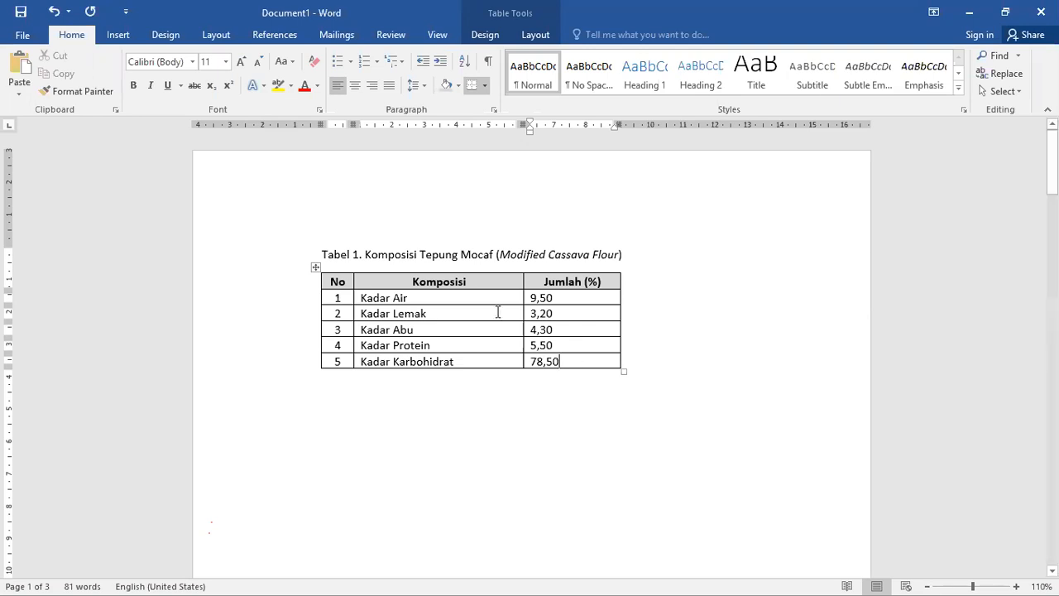
# - Centre the percentage values in the "Jumlah (%)" column
pyautogui.moveTo(563, 361); pyautogui.dragTo(542, 299)
pyautogui.click(356, 86)
pyautogui.click(726, 359)
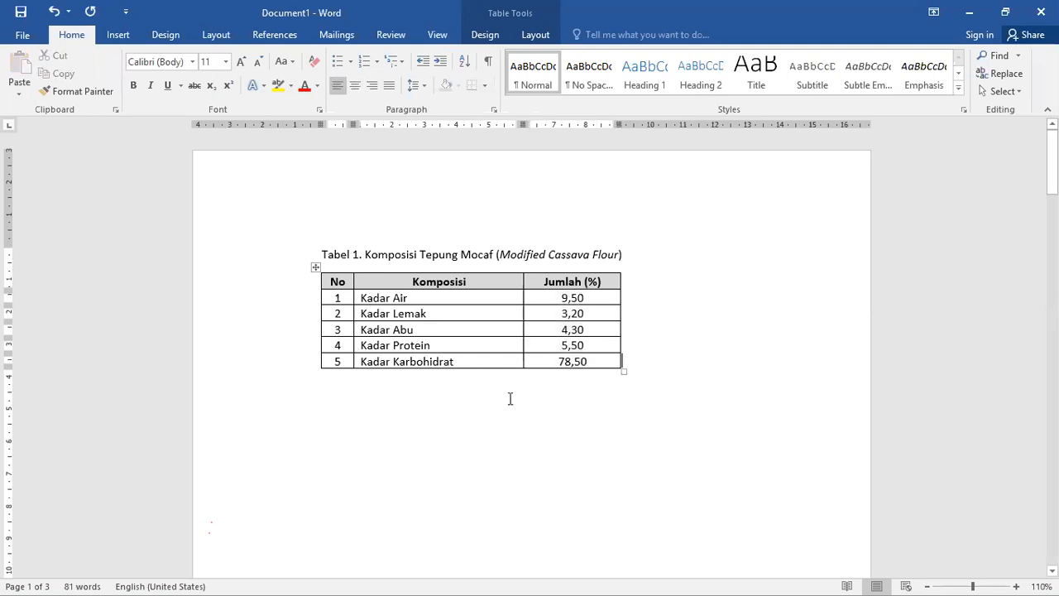
# - Remove the left and right outer borders from the whole Mocaf composition table
pyautogui.click(637, 252)
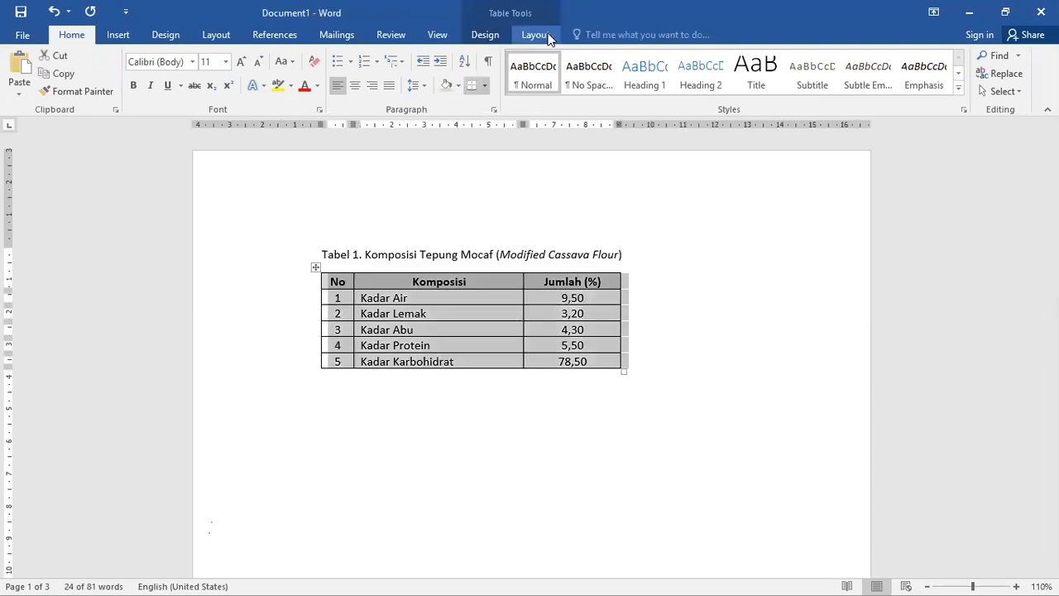
pyautogui.click(535, 34)
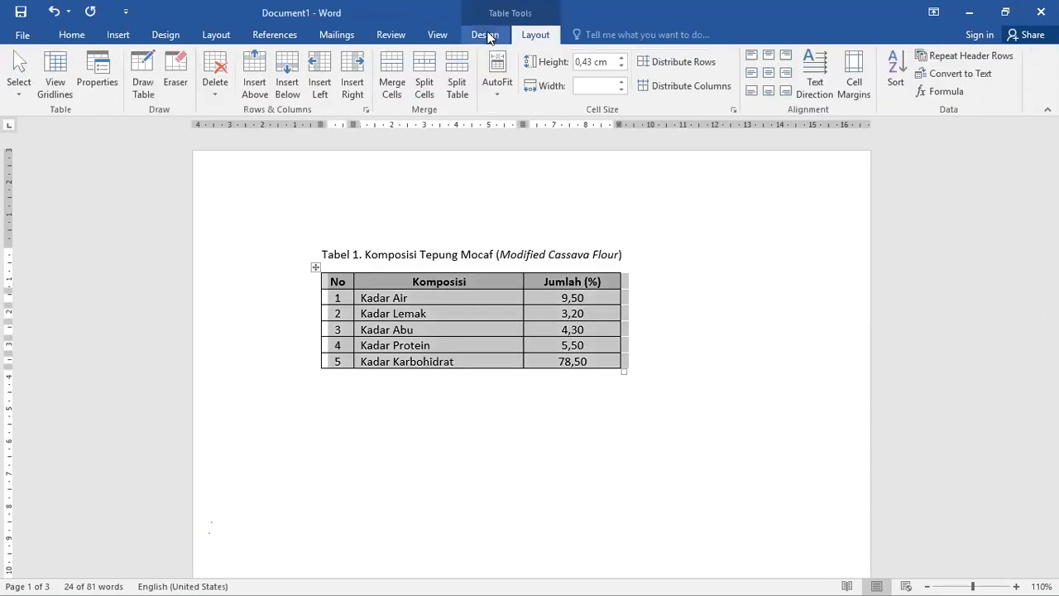
pyautogui.click(486, 35)
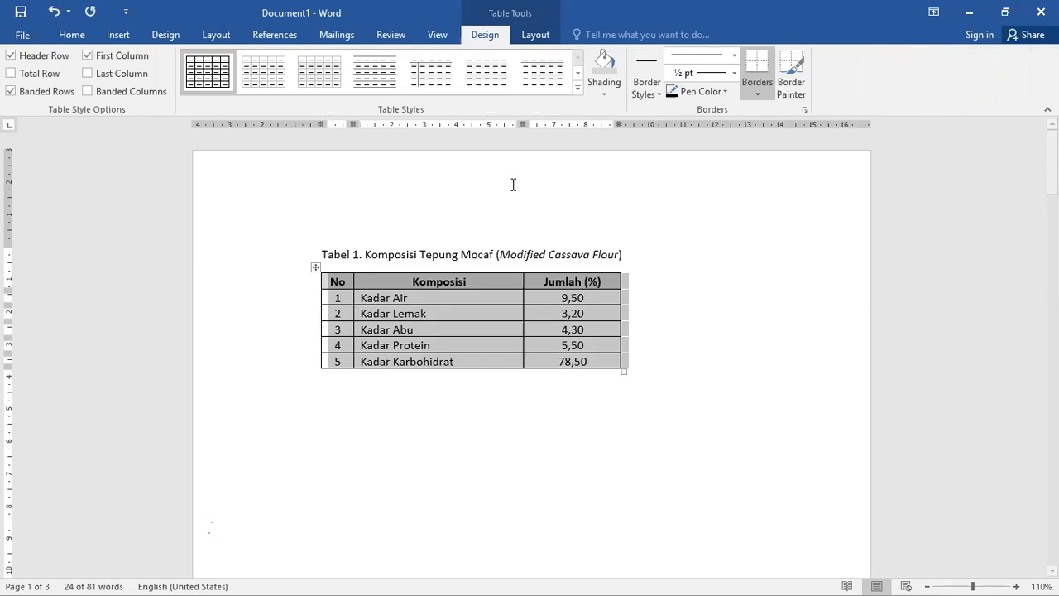
pyautogui.click(535, 35)
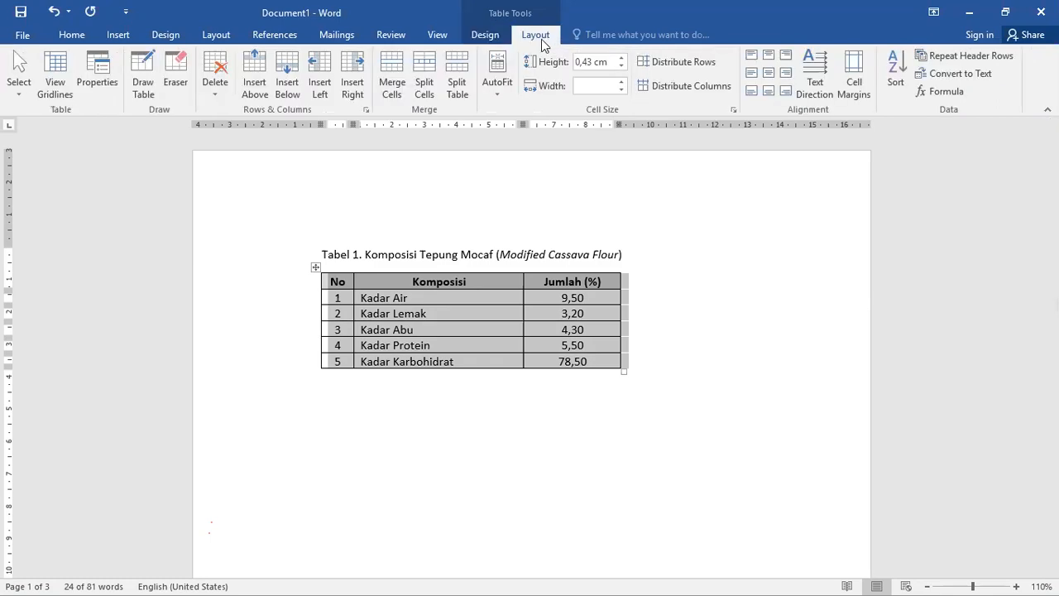
pyautogui.click(484, 36)
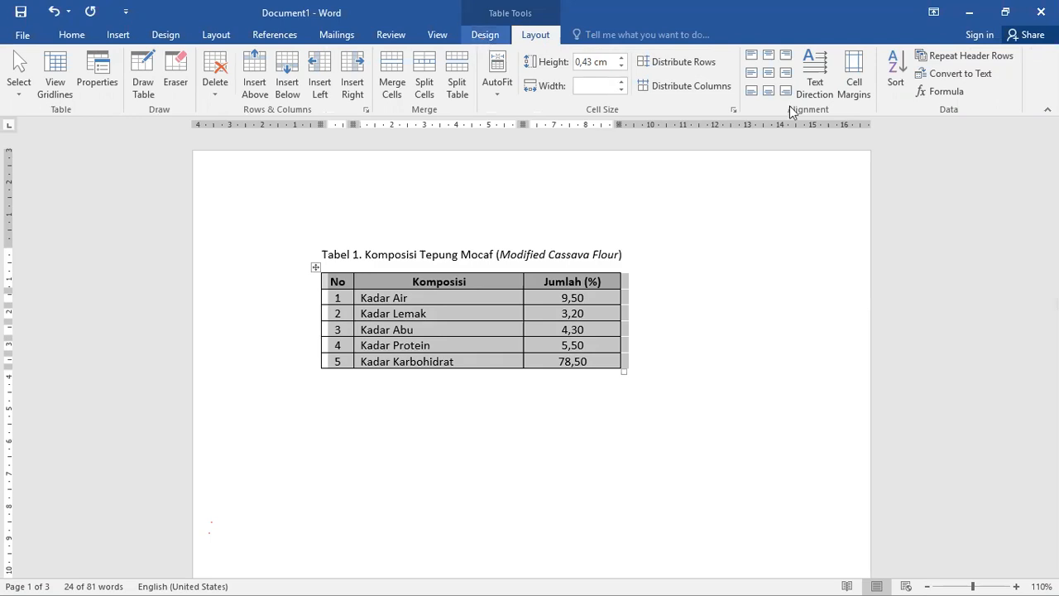
pyautogui.click(758, 96)
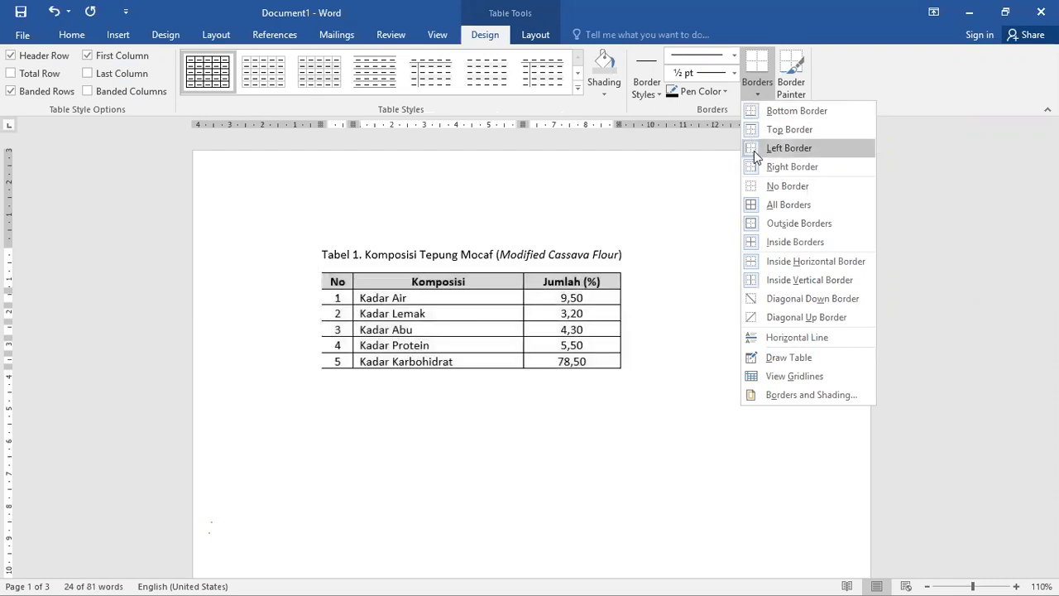
pyautogui.click(744, 72)
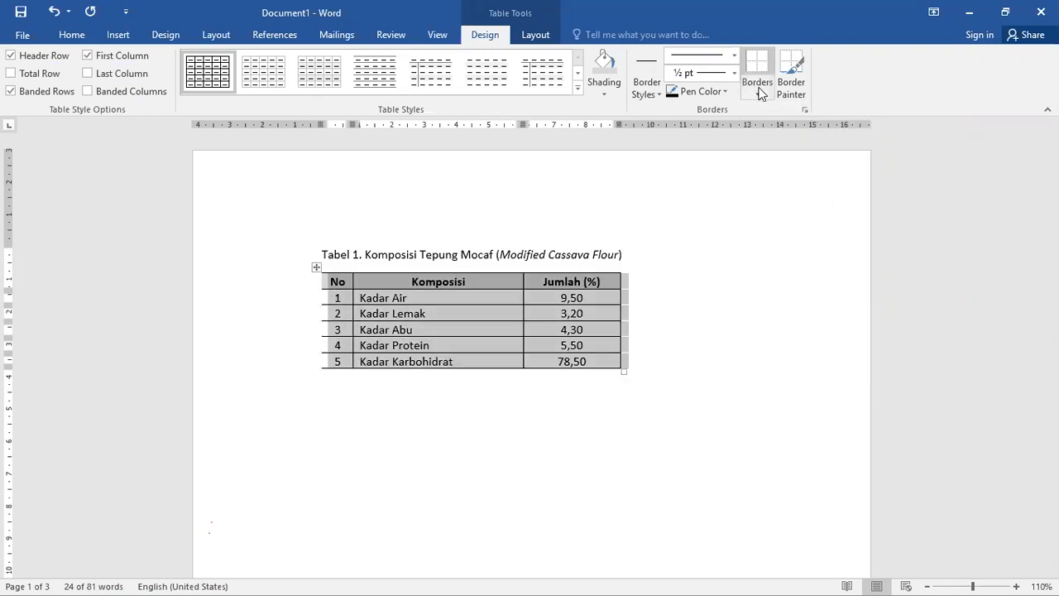
pyautogui.click(761, 96)
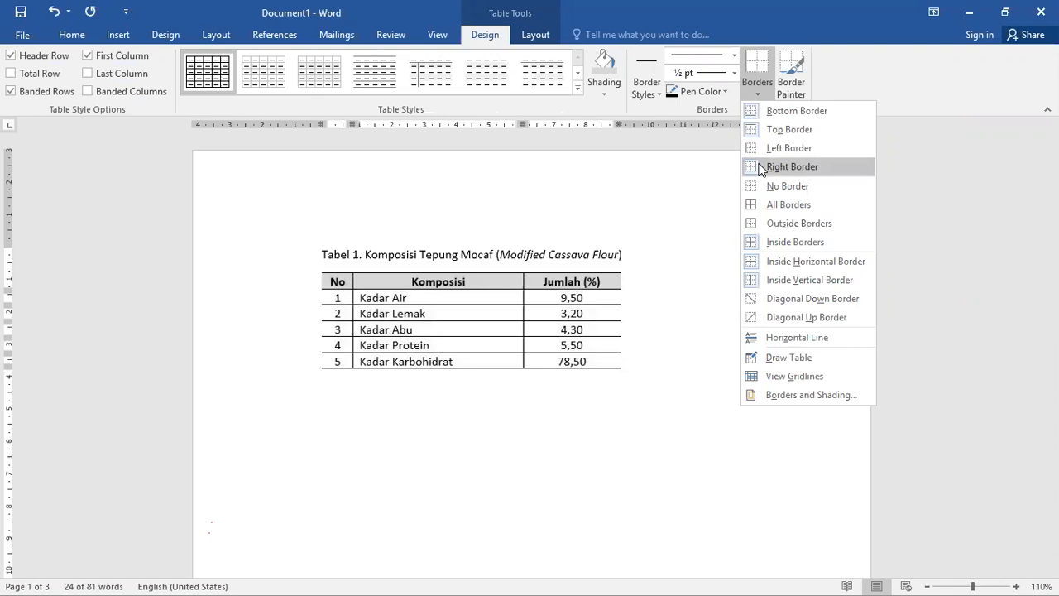
pyautogui.click(761, 166)
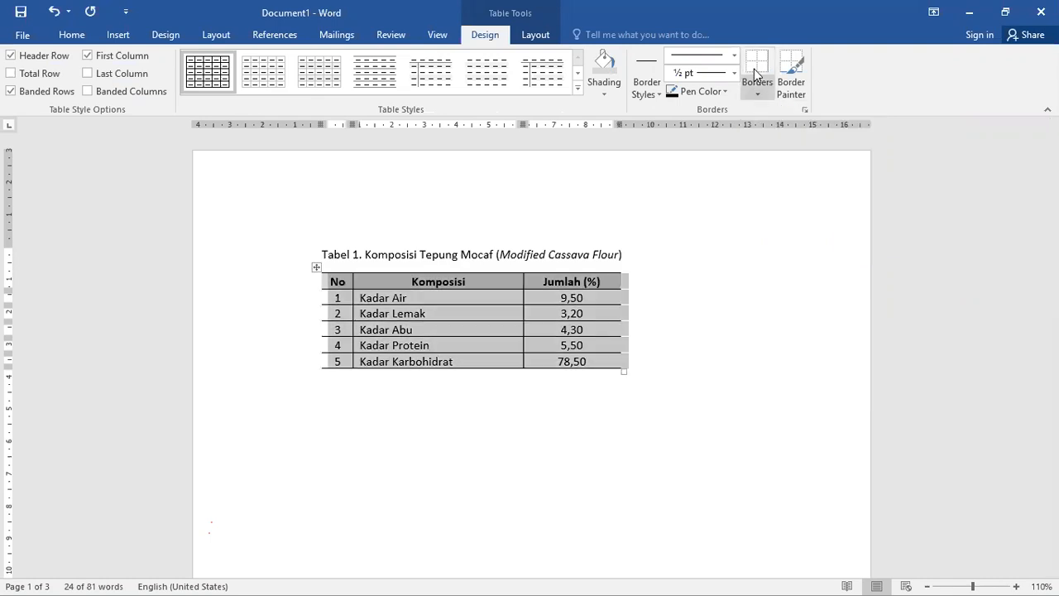
# - Remove all inside borders from the composition table
pyautogui.click(761, 96)
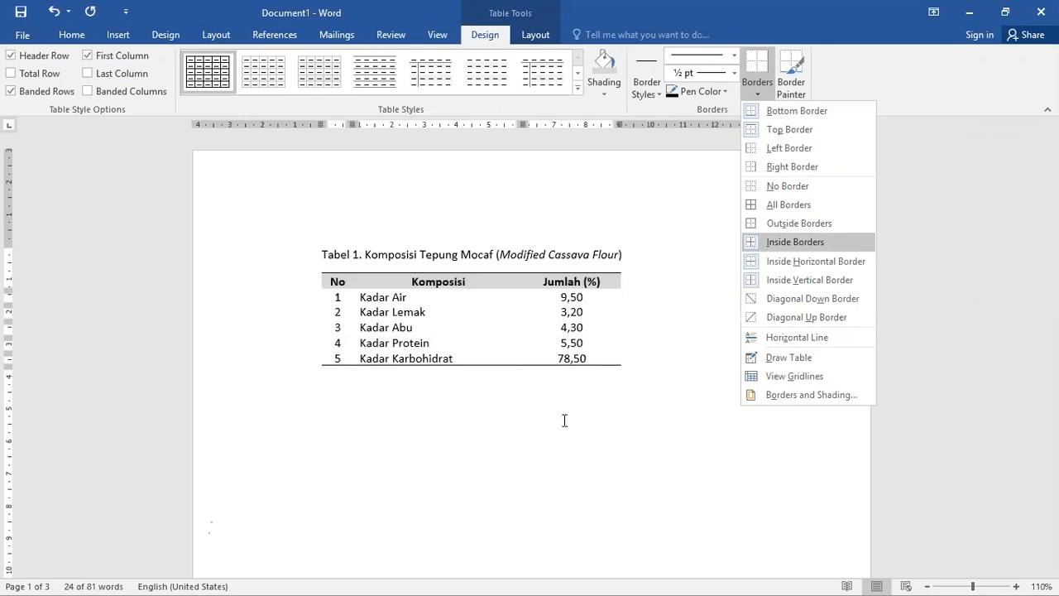
pyautogui.click(477, 361)
pyautogui.click(480, 388)
# - Centre the text in the "Komposisi" column, from the header to "Kadar Karbohidrat"
pyautogui.moveTo(458, 357); pyautogui.dragTo(403, 282)
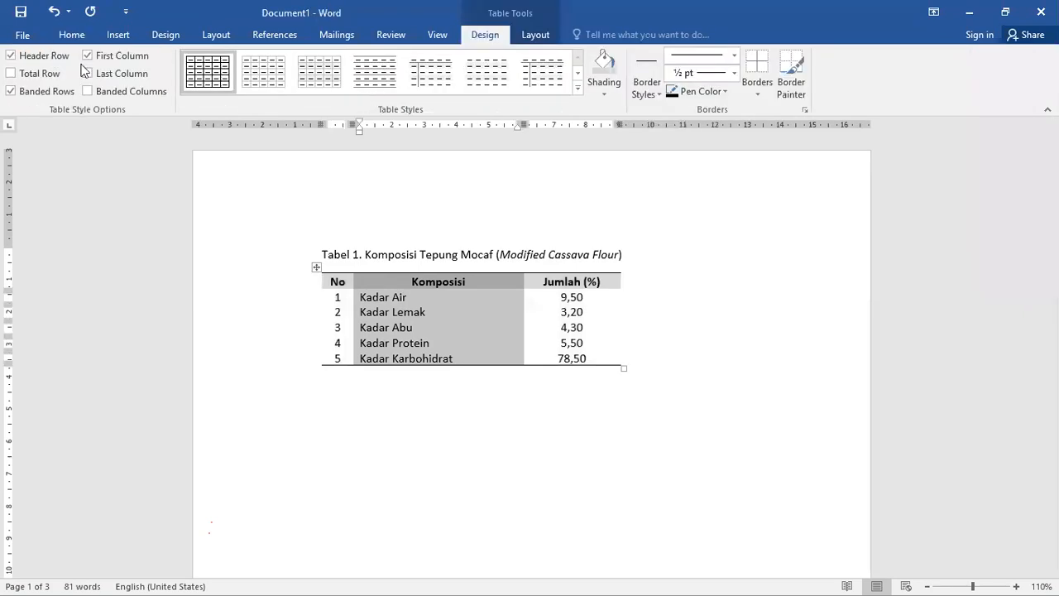
pyautogui.click(75, 35)
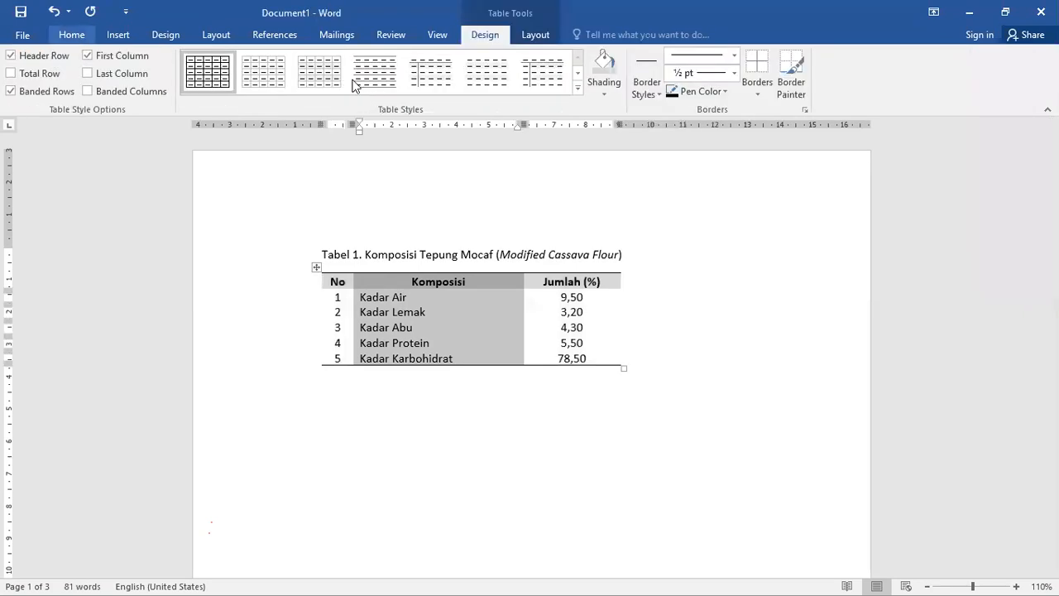
pyautogui.click(355, 84)
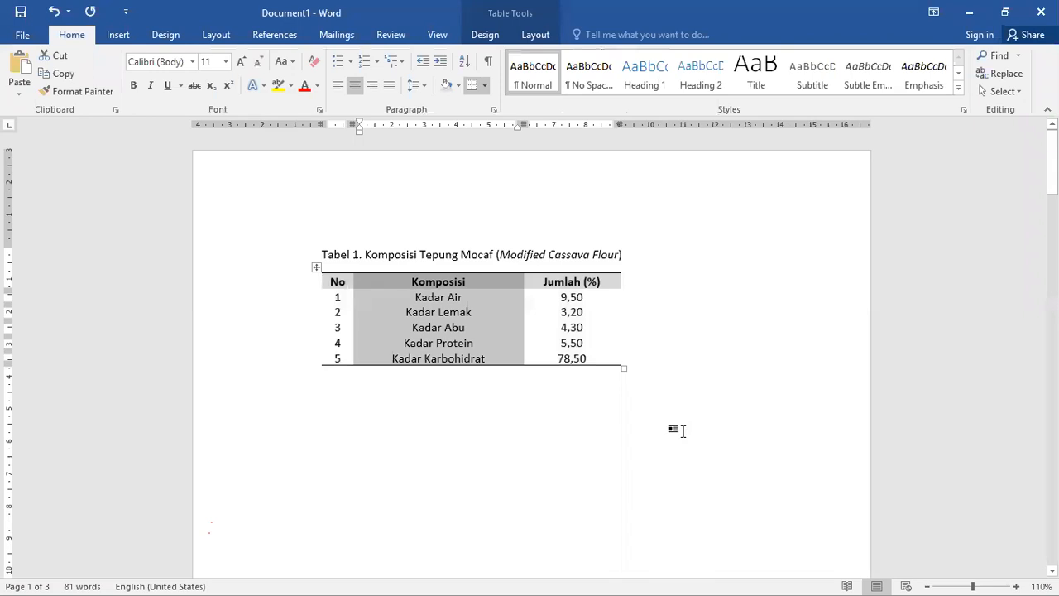
# - Set the font of the entire composition table to Times New Roman
pyautogui.click(682, 431)
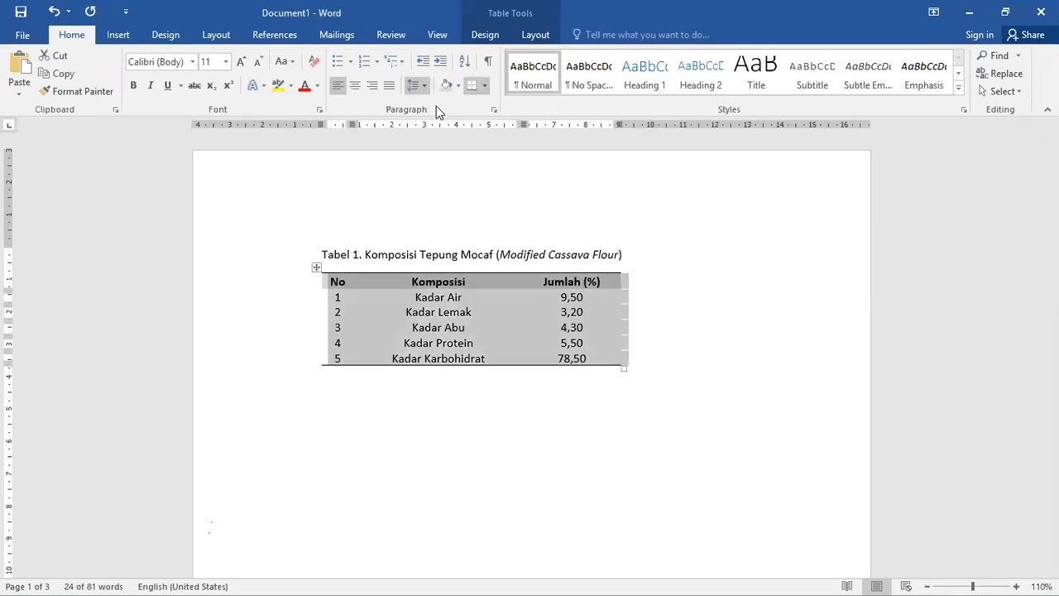
pyautogui.click(416, 85)
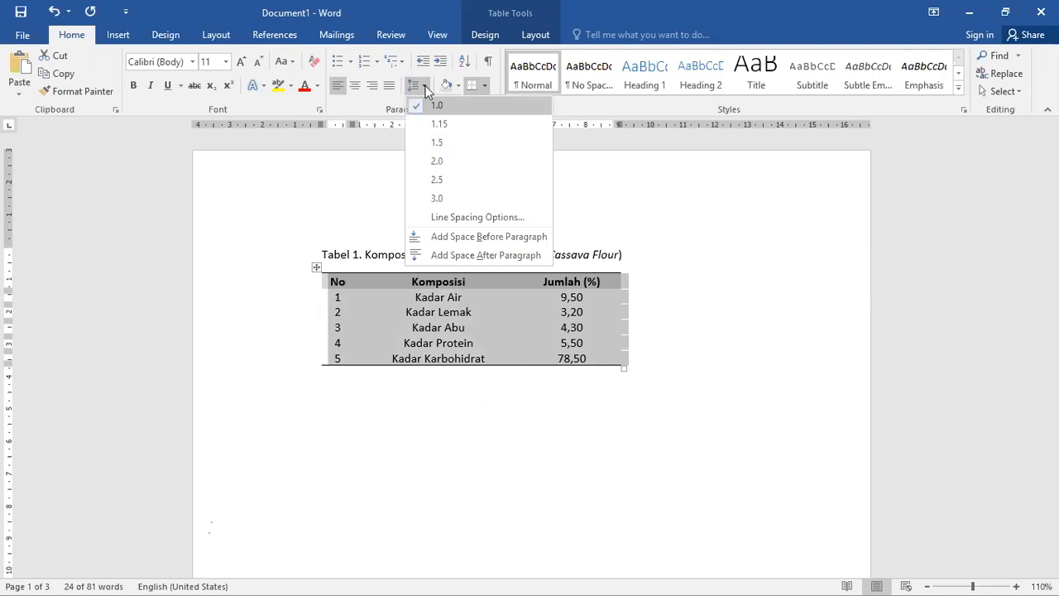
pyautogui.click(425, 89)
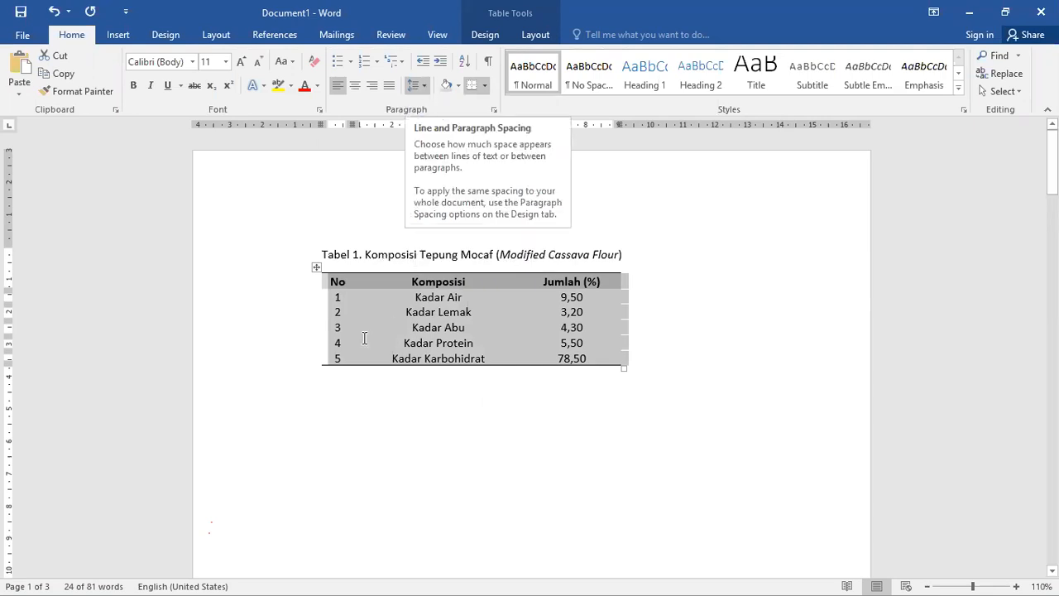
pyautogui.click(192, 63)
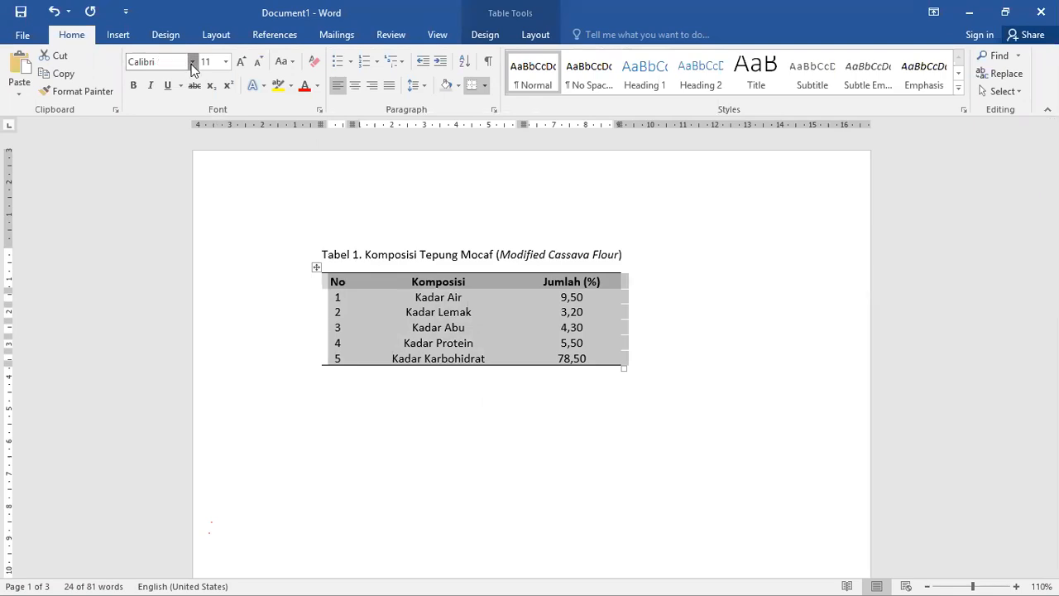
pyautogui.click(190, 155)
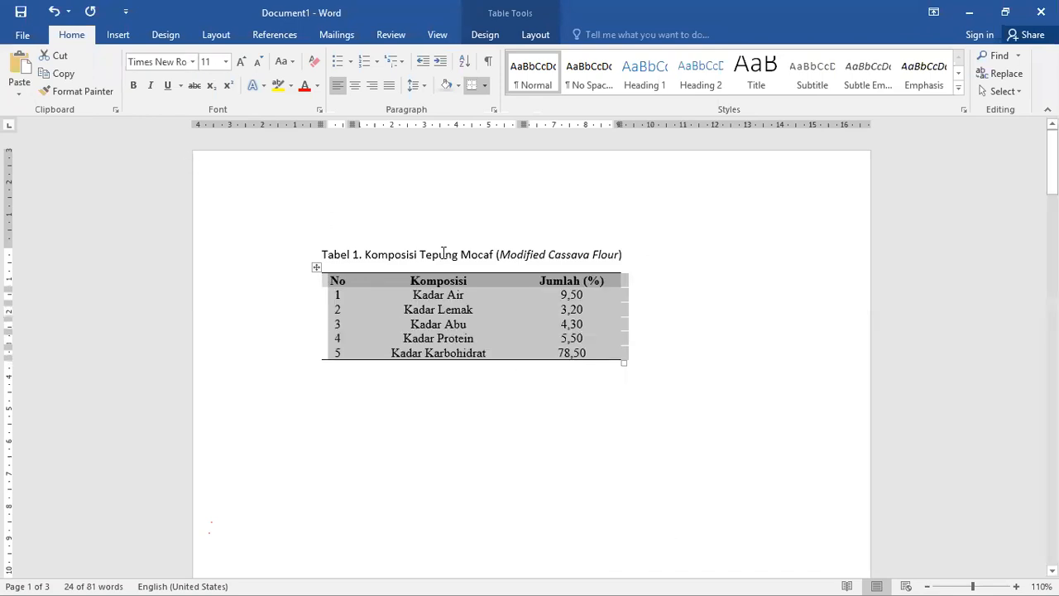
pyautogui.press('Right')
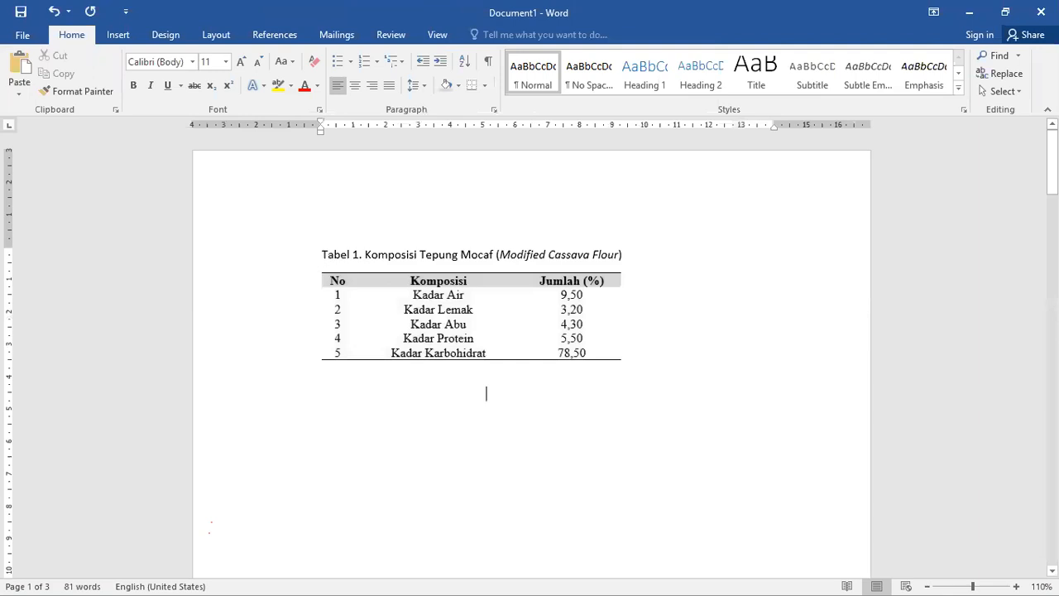
# - Insert an empty line above the title "Tabel 1. Komposisi Tepung Mocaf (Modified Cassava Flour)"
pyautogui.hotkey('ctrl', 'z')
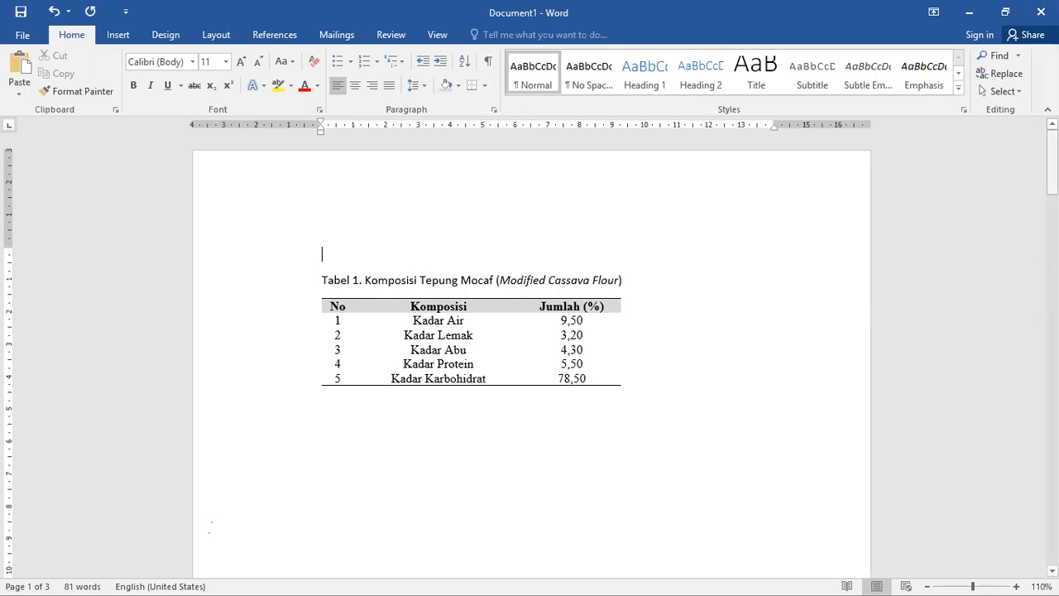
pyautogui.moveTo(1052, 174)
pyautogui.mouseDown()
pyautogui.moveTo(1052, 529)
pyautogui.moveTo(1052, 180)
pyautogui.mouseUp()
pyautogui.click(381, 246)
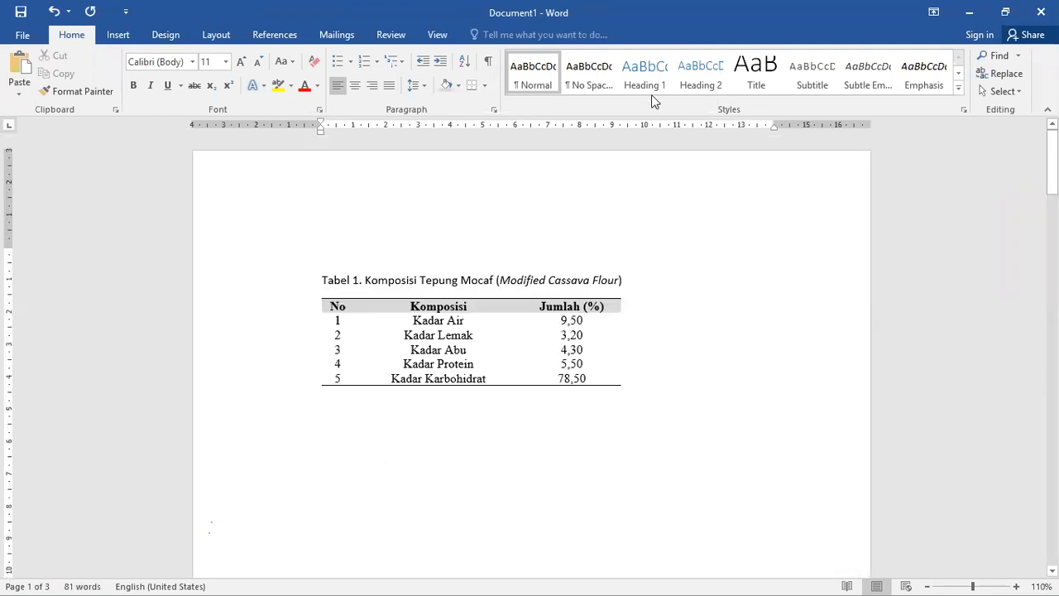